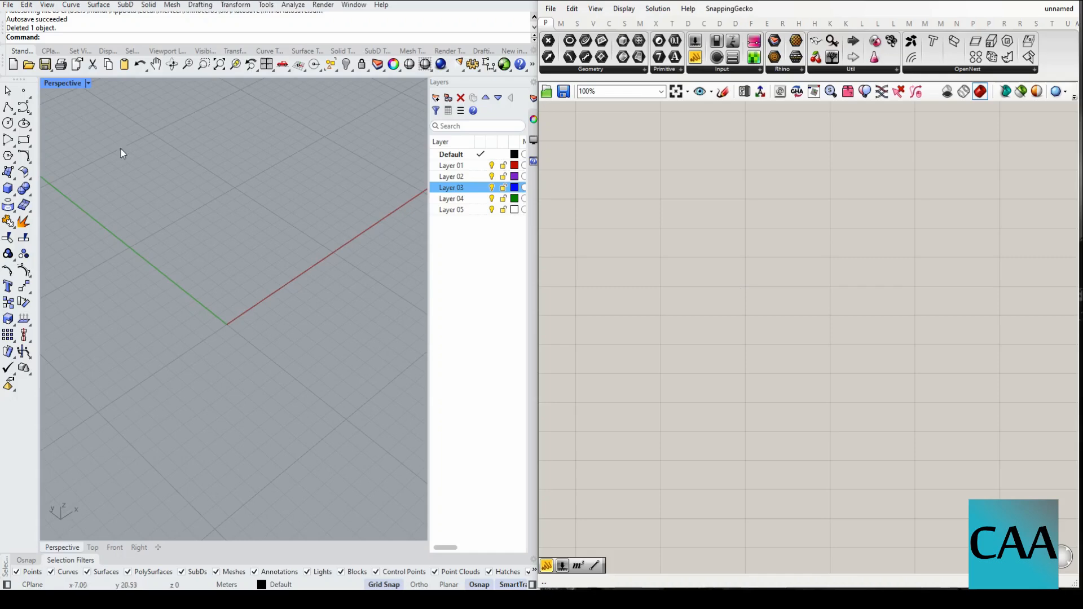
Place a point object at the origin (0,0,0) in the Rhino Perspective viewport.
click(24, 92)
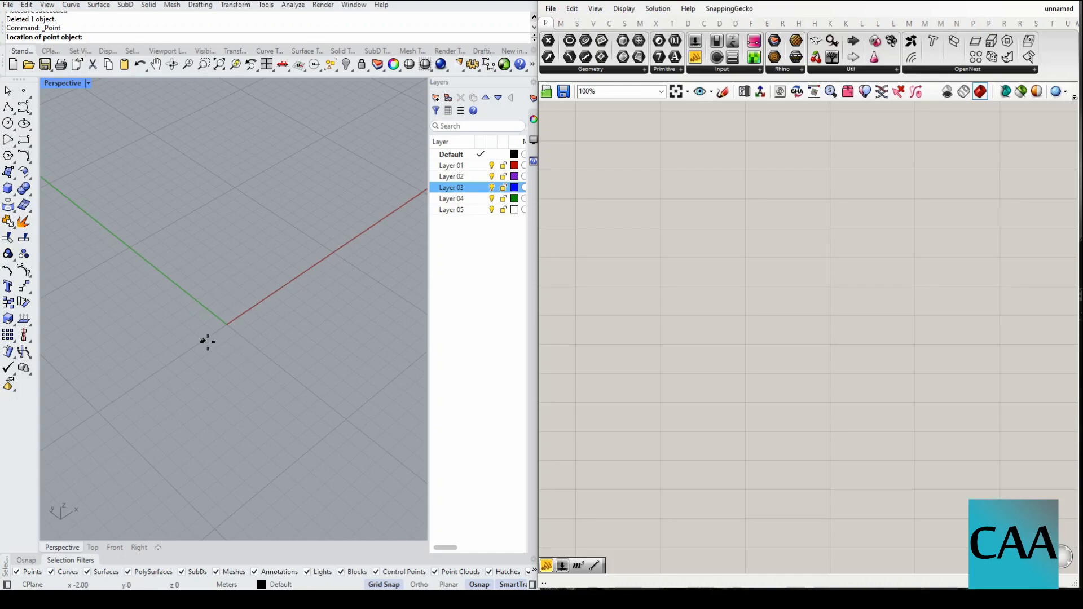
scroll(204, 341, up, 5)
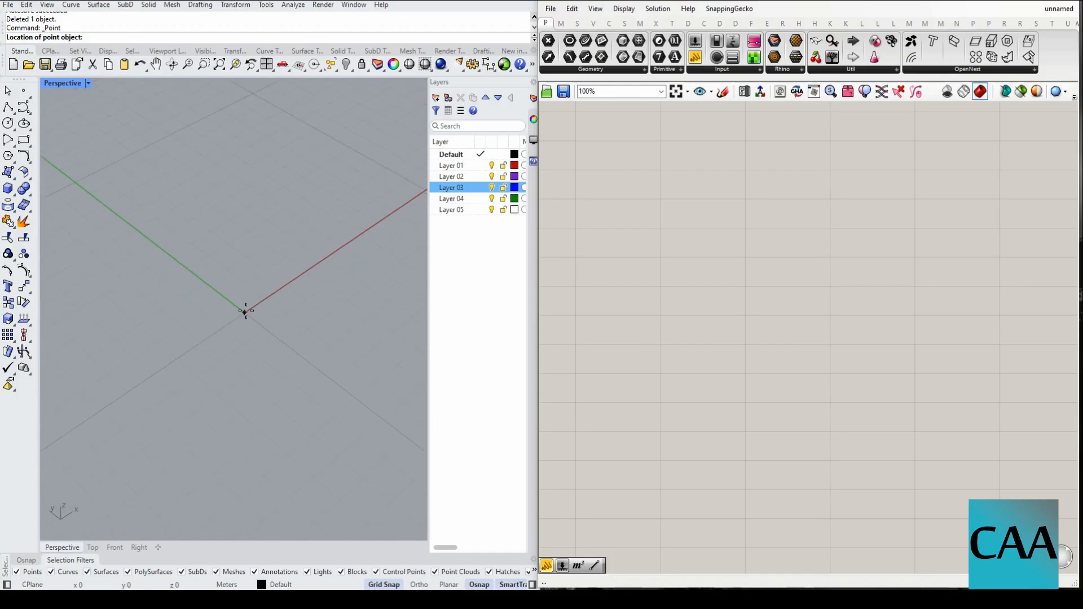
click(245, 311)
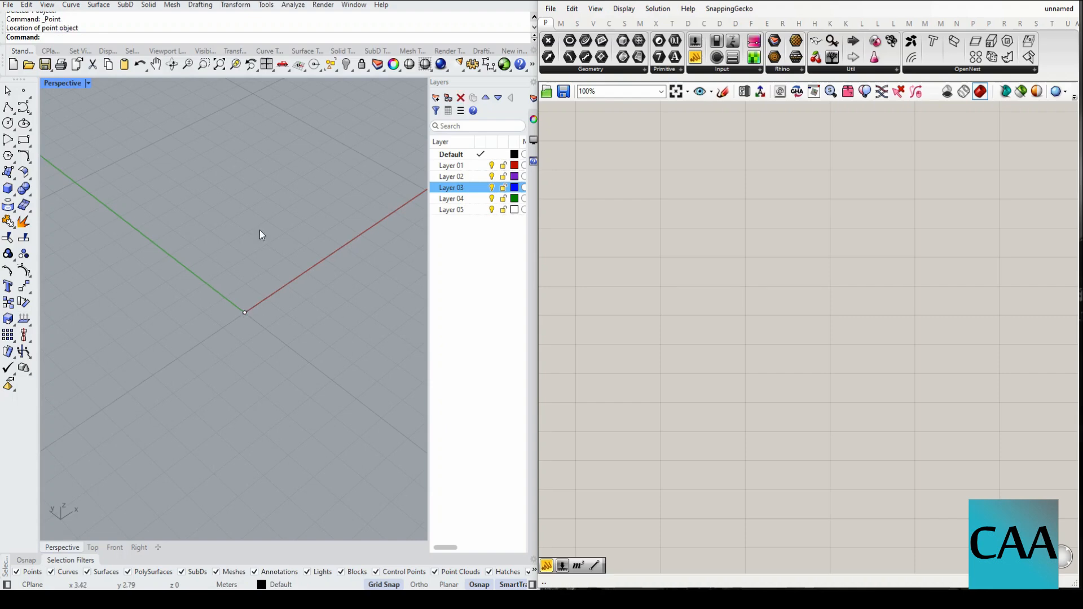
scroll(259, 229, up, 4)
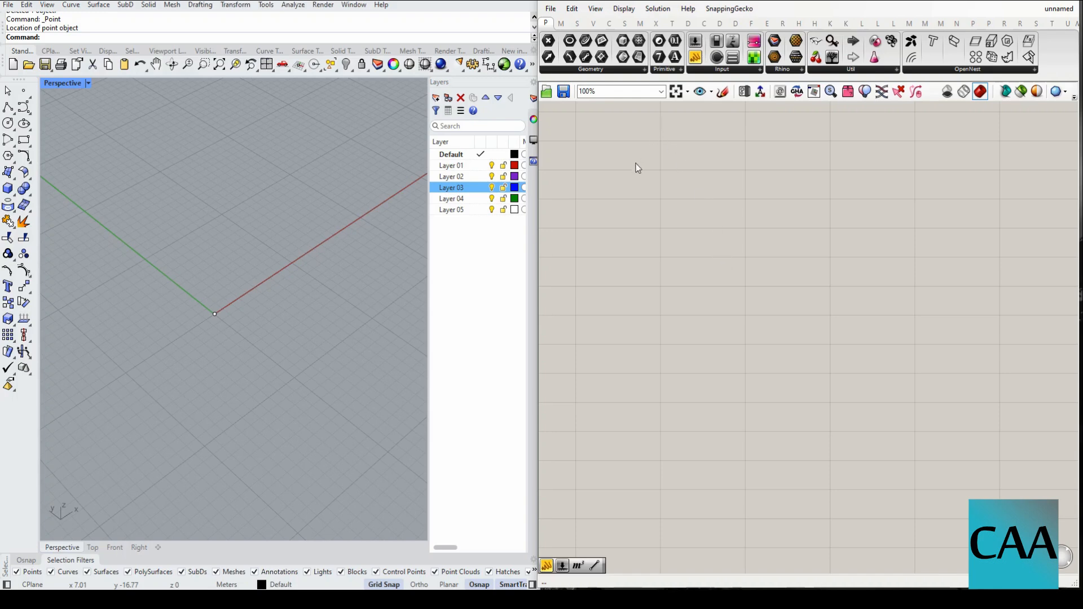
Switch to Grasshopper and add a Point parameter from the Params geometry components to the empty canvas.
click(626, 72)
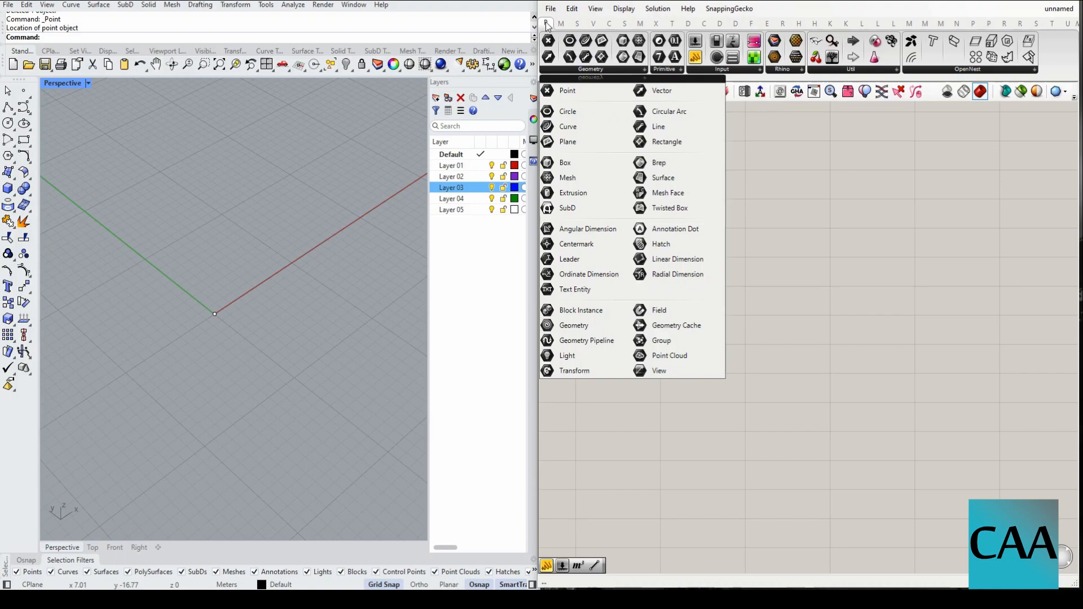
click(578, 98)
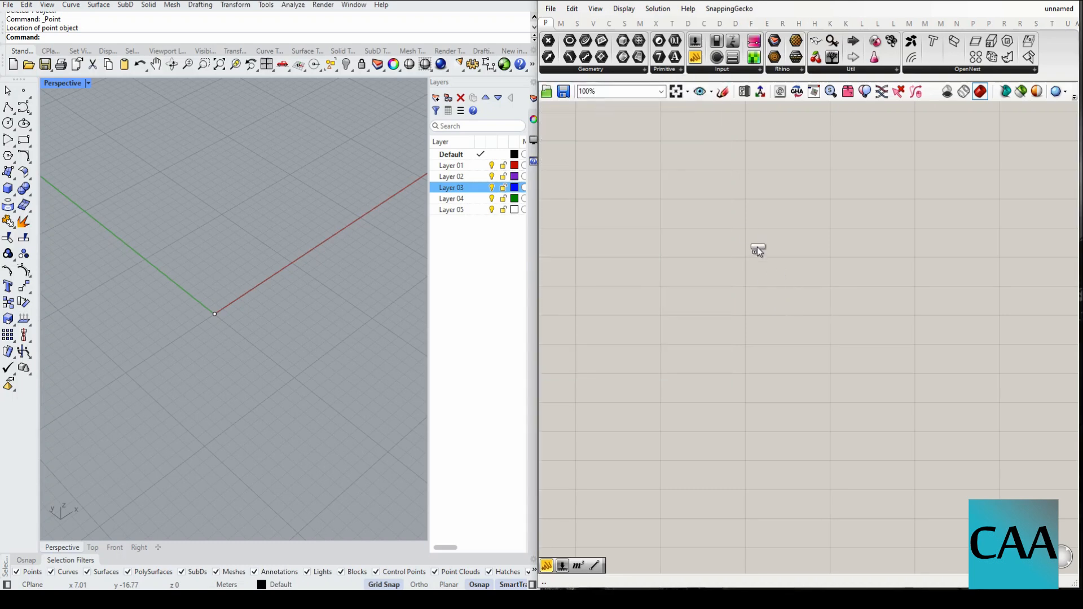
click(757, 267)
scroll(767, 277, up, 3)
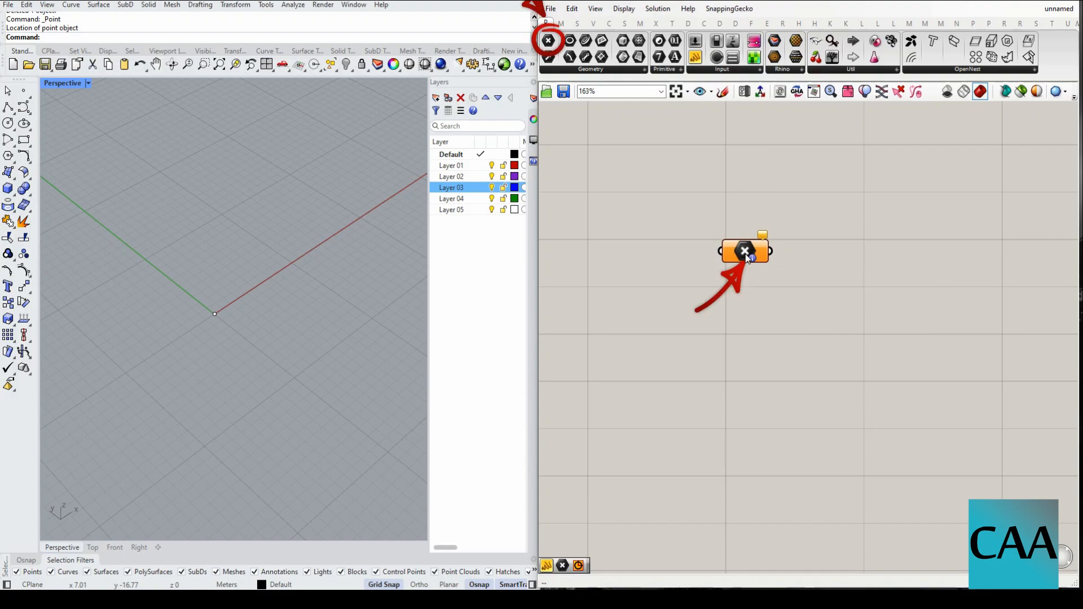
Set the Point parameter to reference the single point at the origin in the Rhino viewport.
click(748, 257)
scroll(712, 446, down, 1)
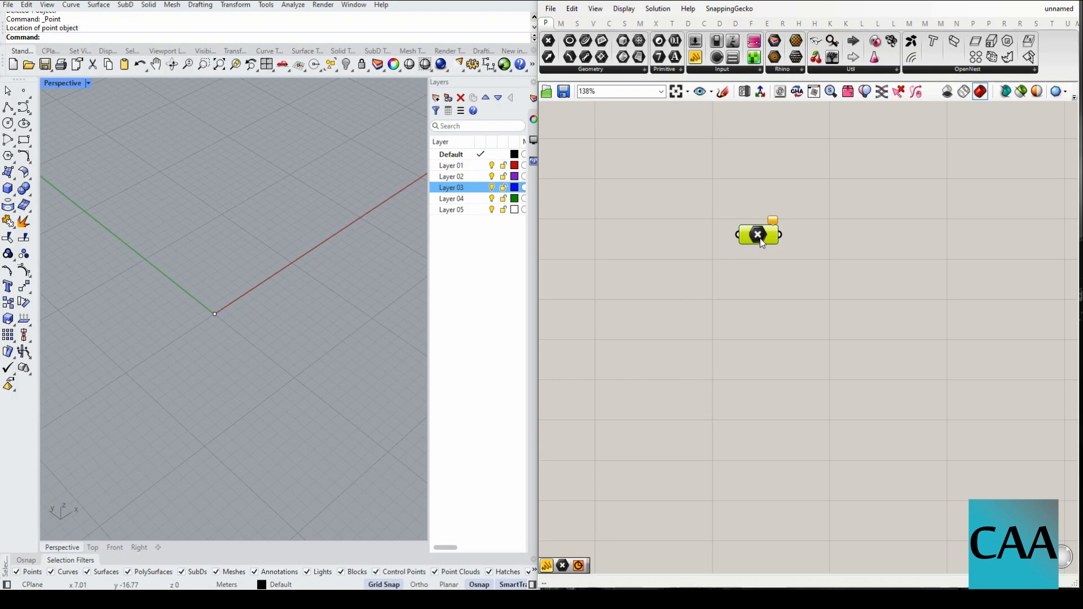
mouse_move(760, 238)
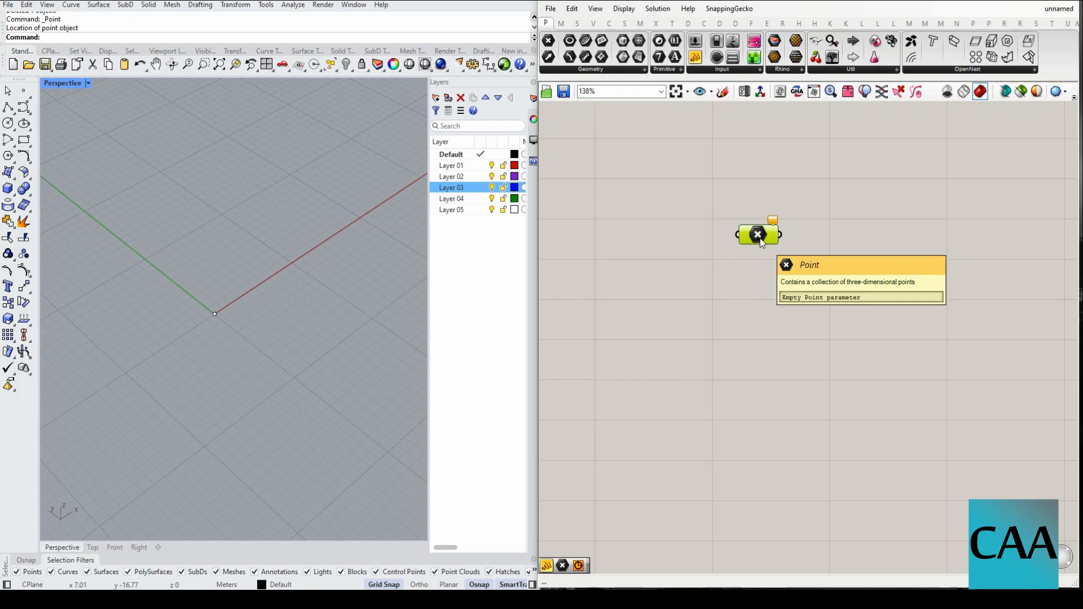
right_click(760, 238)
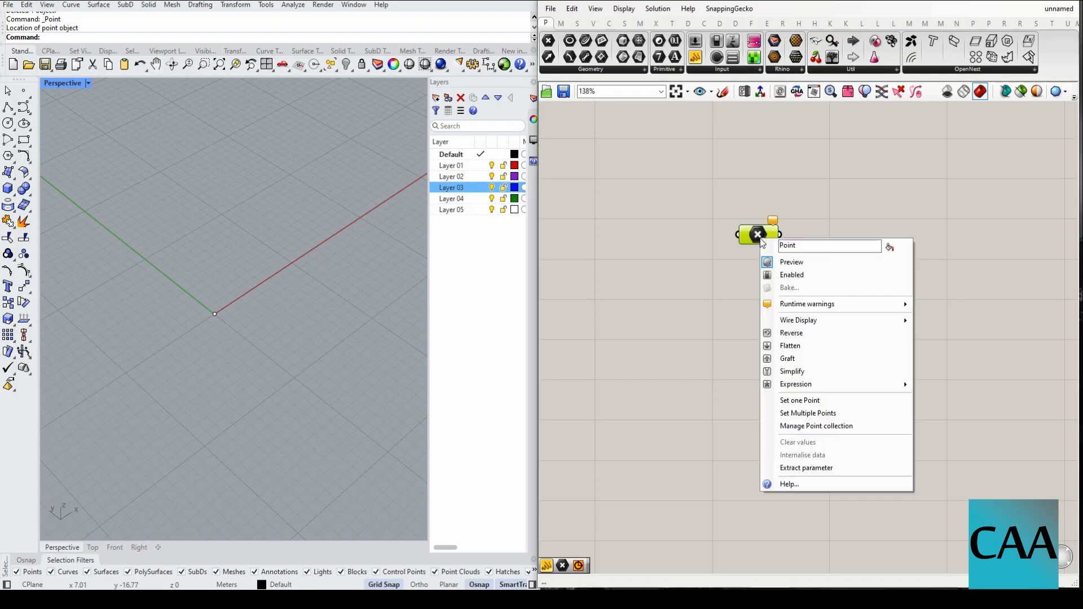
click(841, 401)
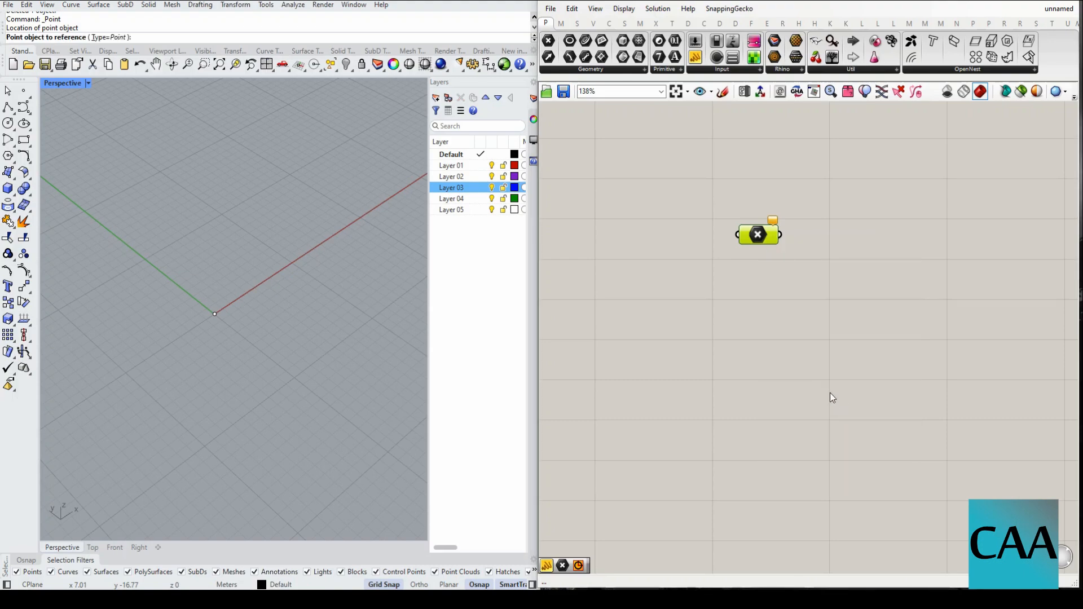
click(215, 315)
drag(305, 248, 150, 387)
key(Escape)
right_drag(402, 297, 287, 328)
Reposition the Point parameter lower on the Grasshopper canvas, leaving free space beside it for further components.
click(683, 291)
click(757, 234)
click(683, 292)
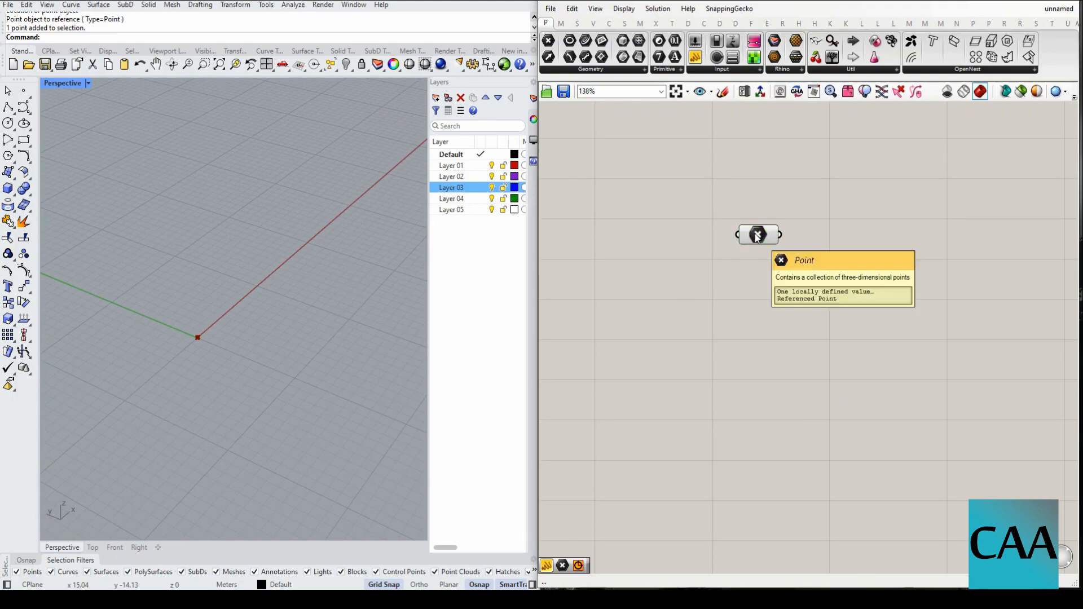
drag(756, 235, 726, 303)
click(782, 339)
scroll(786, 344, down, 4)
scroll(789, 351, up, 4)
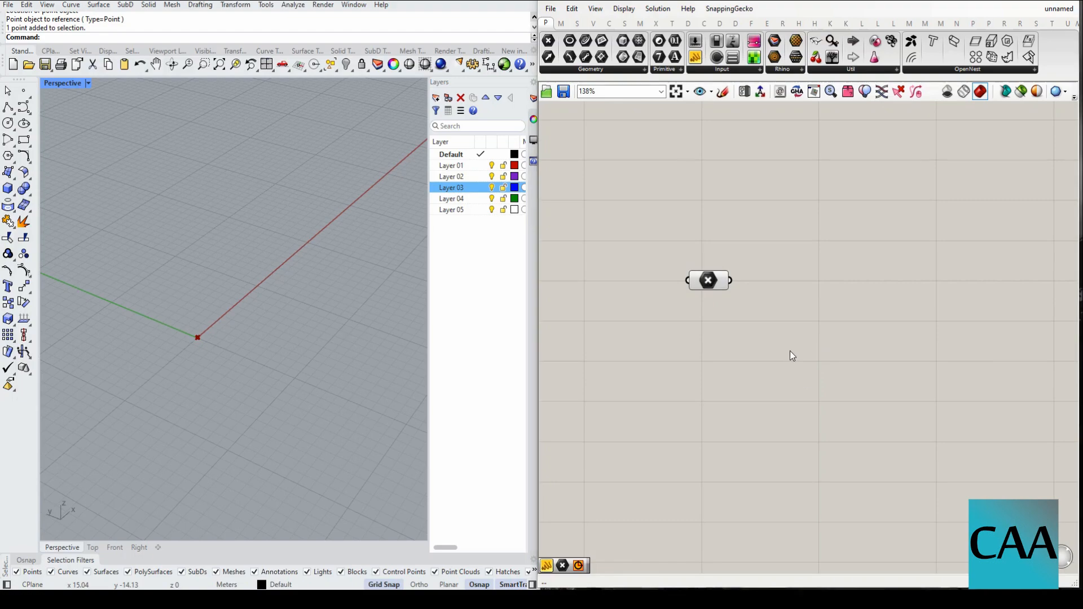
Add a Circle component defined by base plane and radius, placed beyond the output side of the Point parameter.
double_click(845, 329)
text(cicle)
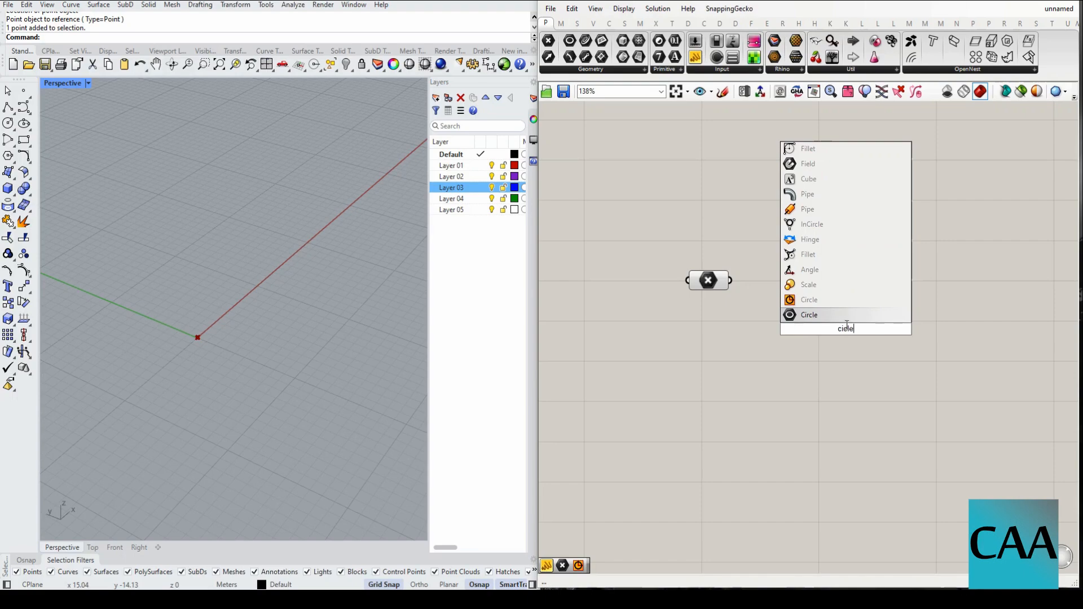
key(BackSpace)
key(BackSpace)
key(BackSpace)
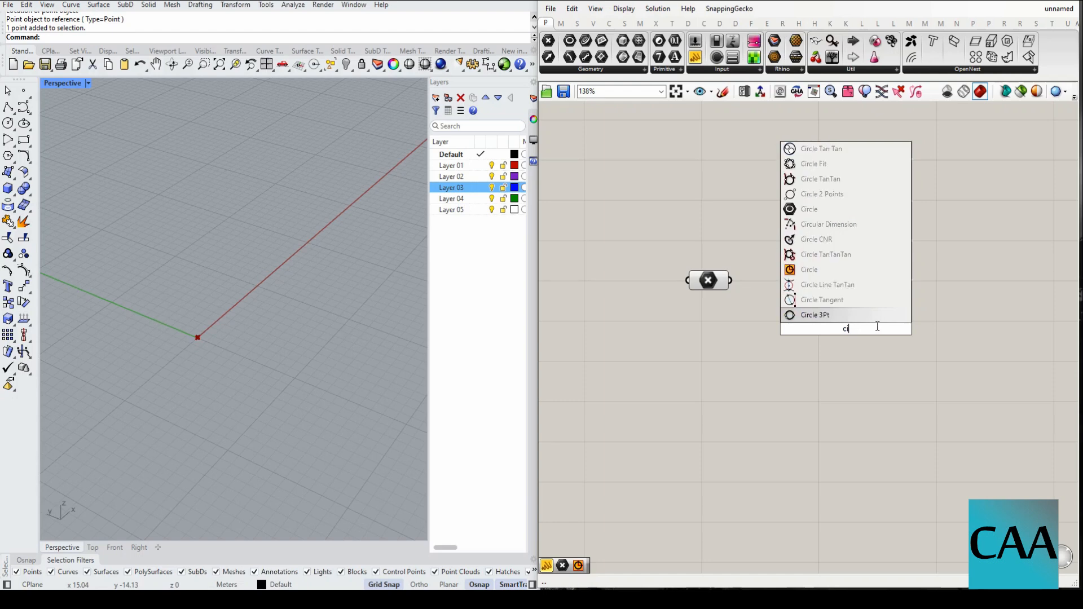
text(rcle)
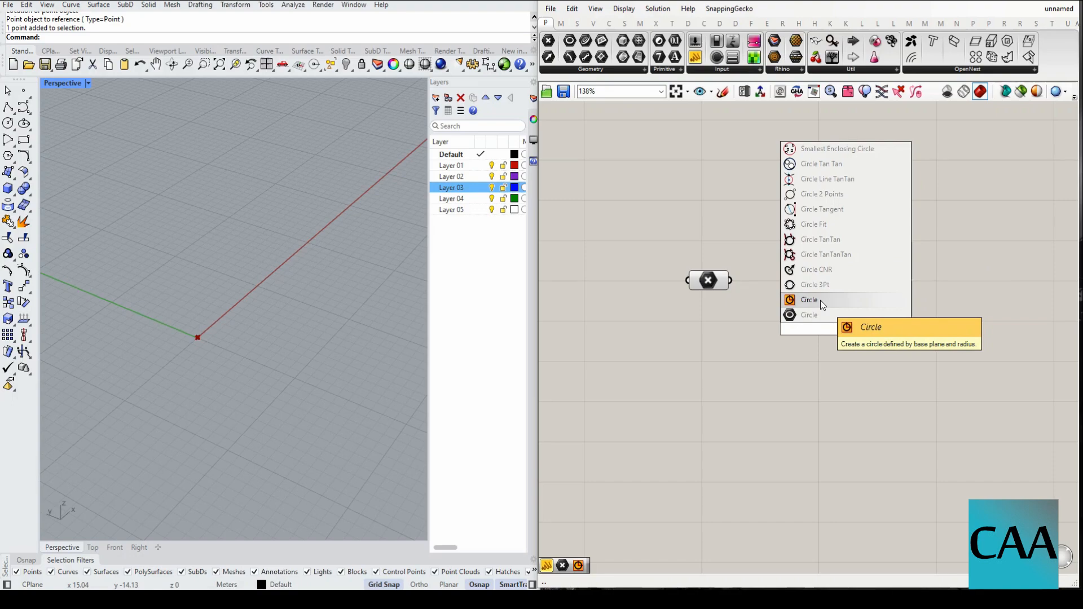
click(820, 300)
drag(831, 321, 880, 300)
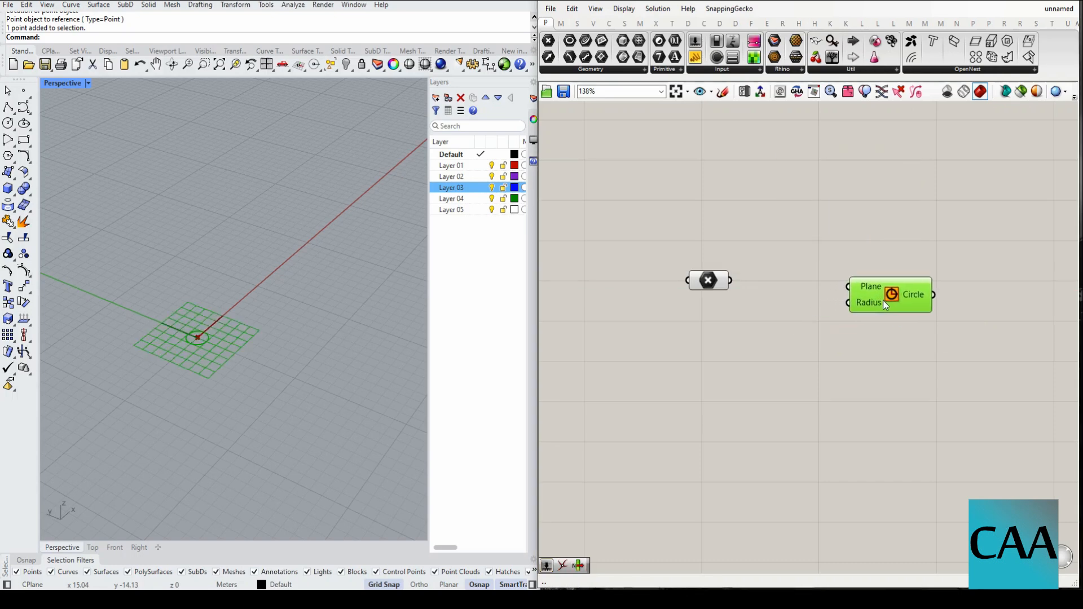
Align the Point parameter with the Circle component and connect its output to the Plane input.
drag(708, 279, 848, 287)
click(754, 381)
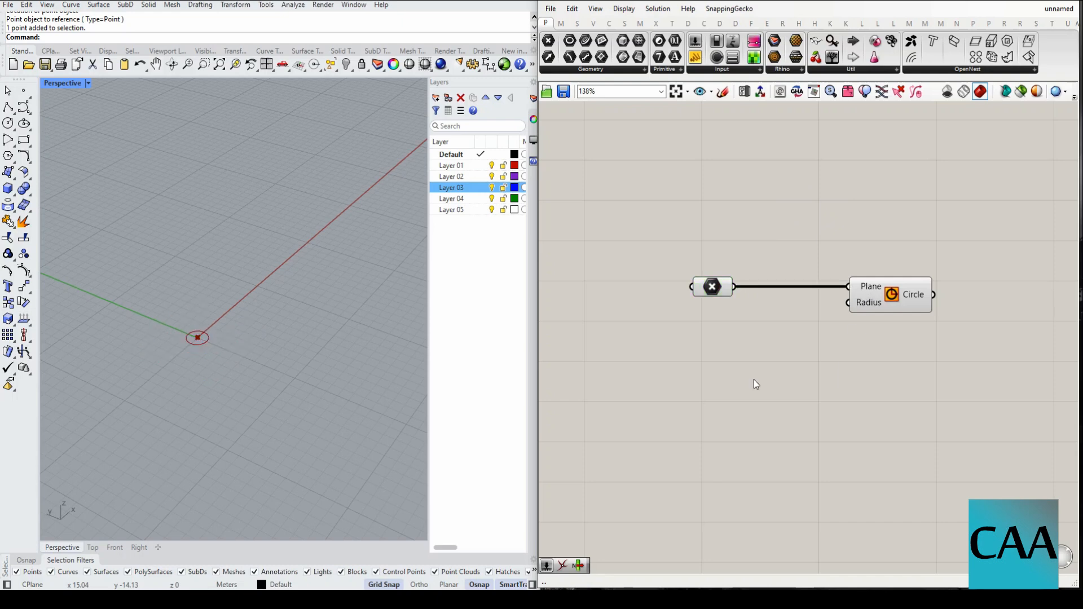
scroll(198, 353, up, 3)
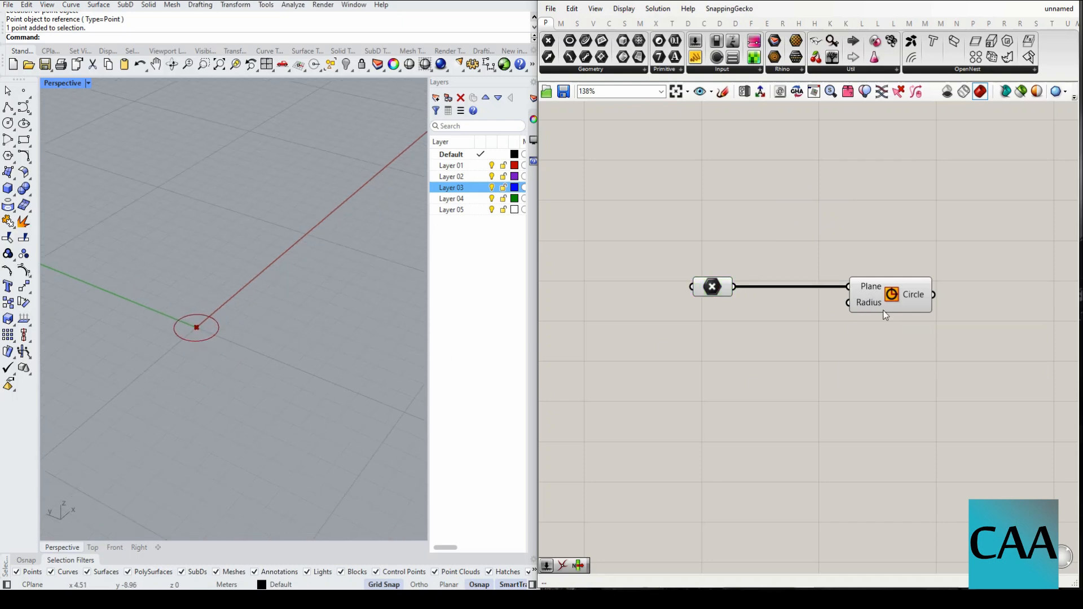
Add a number slider with value 5 below the Point parameter and connect it to the Circle's Radius input.
double_click(798, 416)
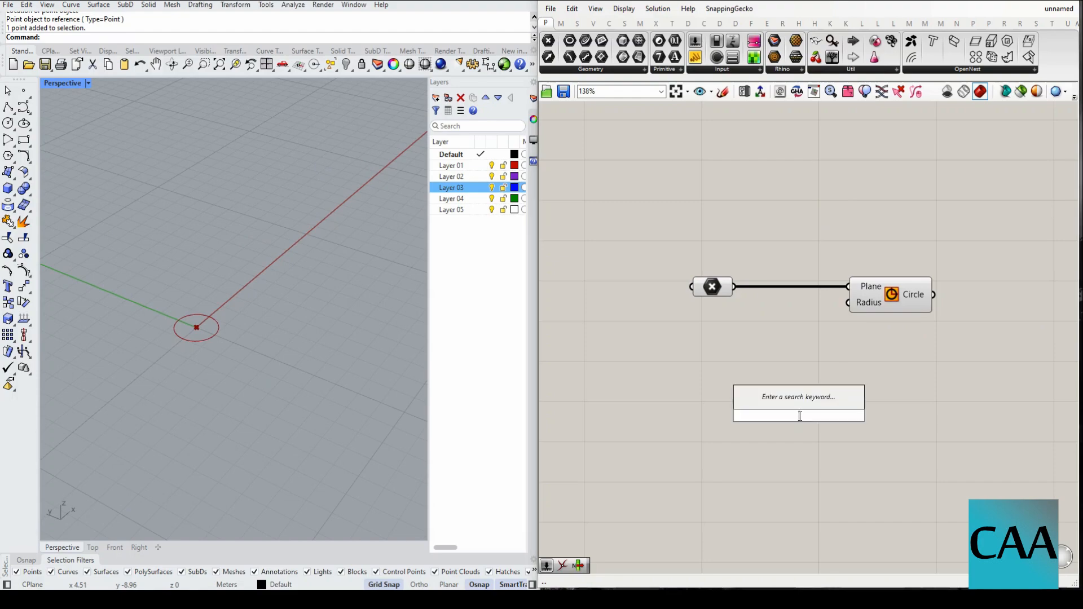
text(number slider)
key(Return)
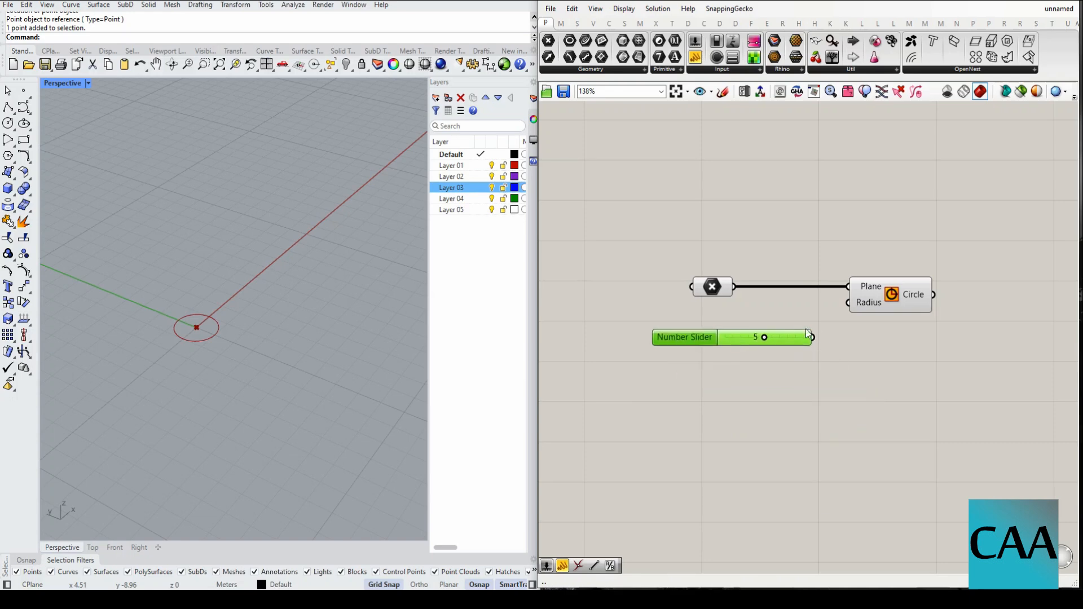
drag(812, 337, 848, 303)
Try a circle radius of 3, then set the radius slider to 4.
mouse_move(765, 337)
mouse_down()
mouse_move(736, 336)
mouse_move(750, 334)
mouse_up()
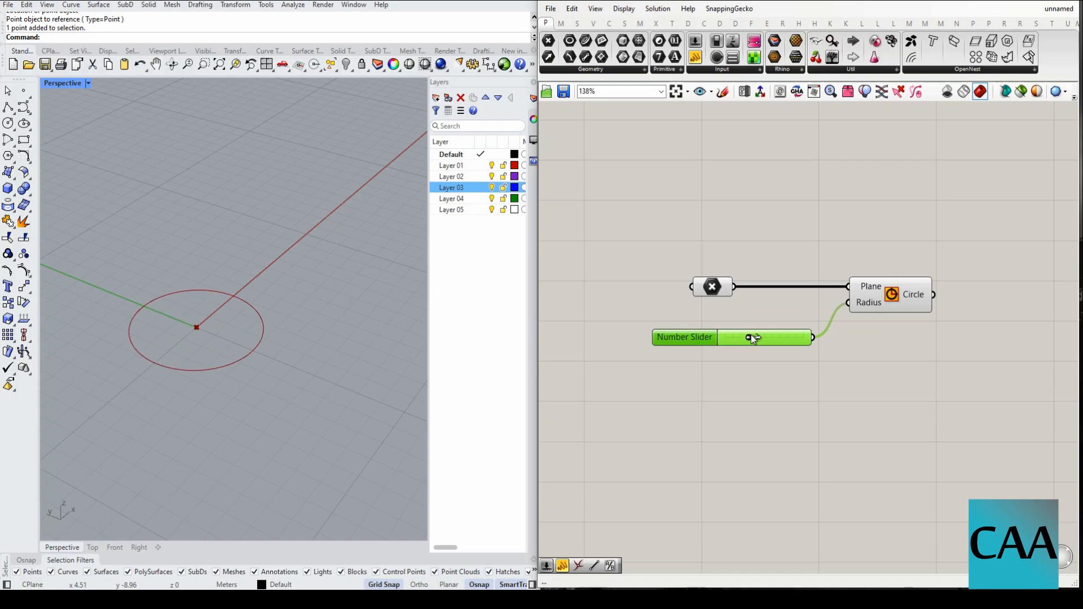
right_drag(860, 336, 841, 336)
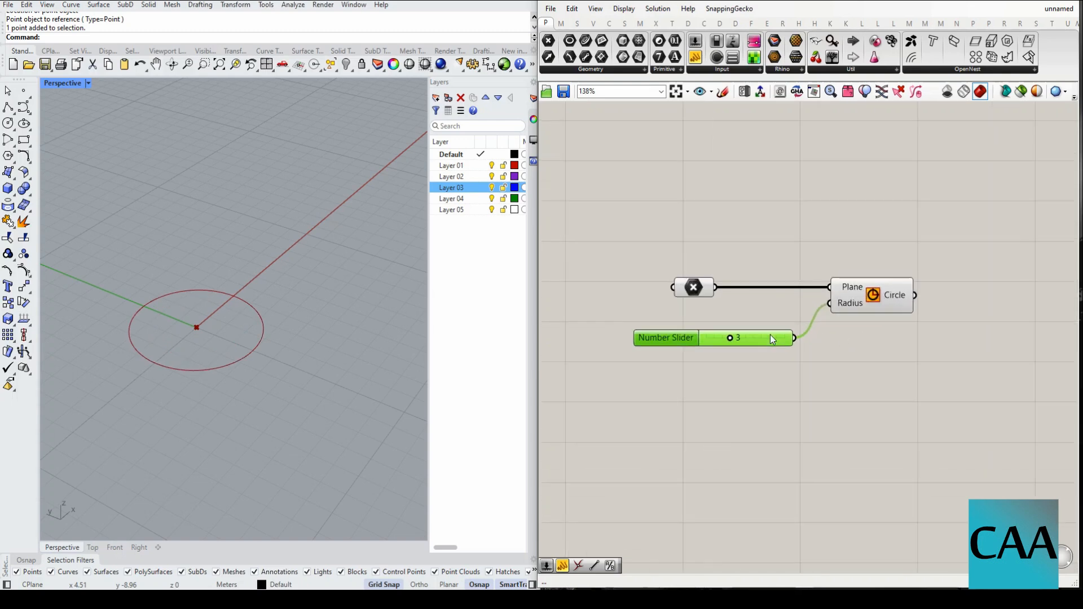
drag(729, 338, 737, 340)
scroll(665, 359, down, 5)
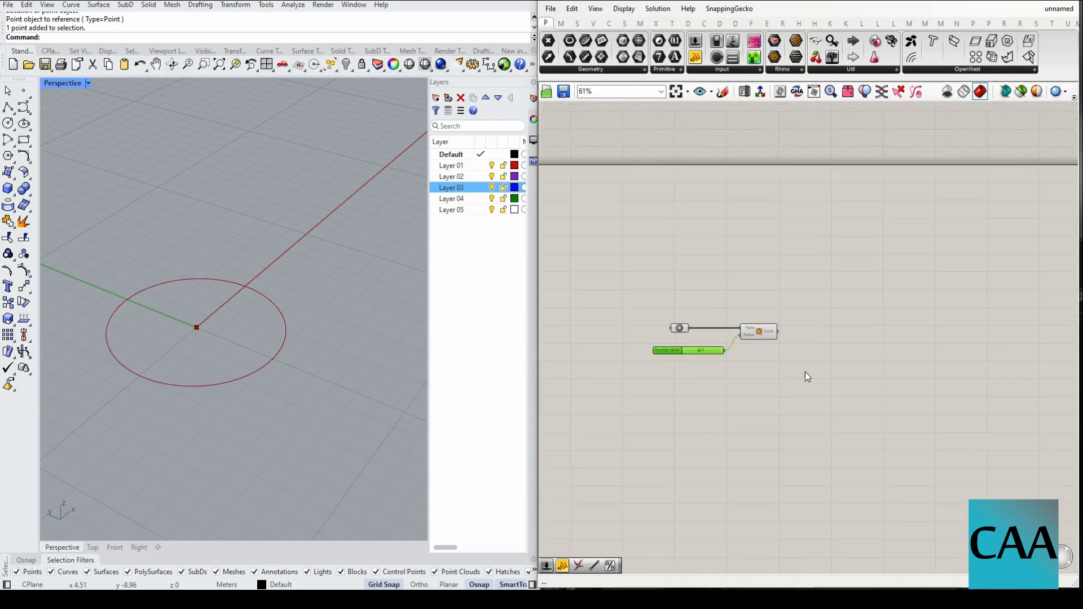
scroll(805, 371, up, 4)
click(782, 343)
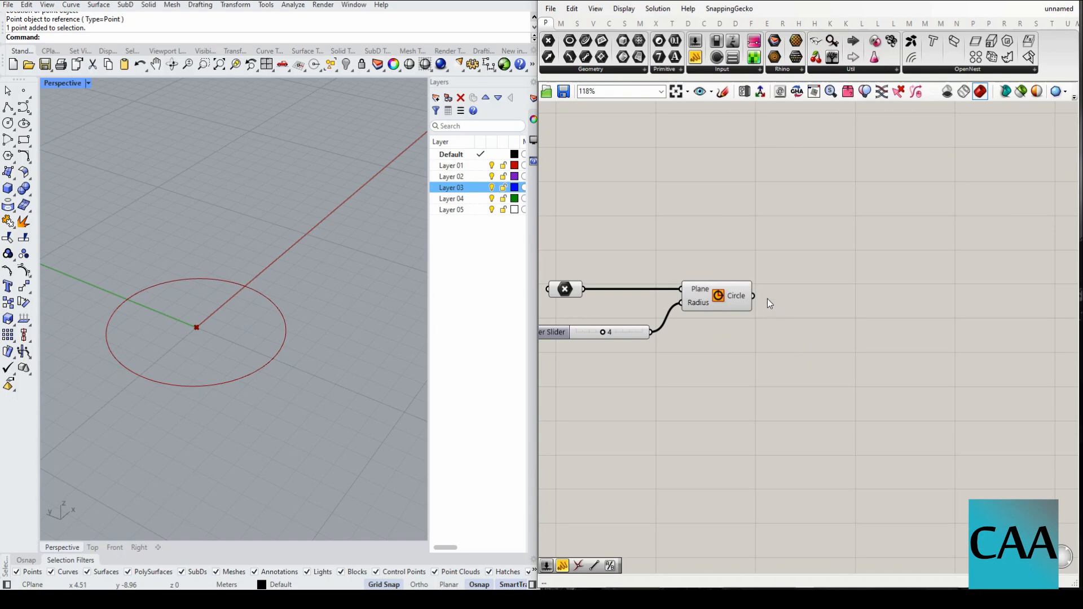
Add a Divide Curve component after the Circle component and connect the Circle output to its Curve input.
double_click(842, 324)
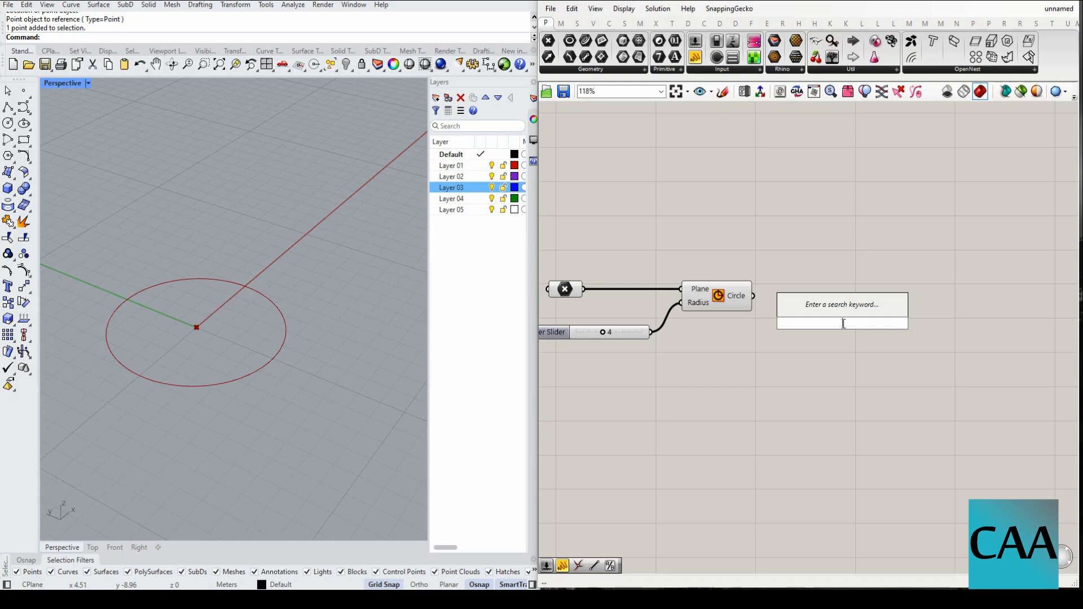
text(divi)
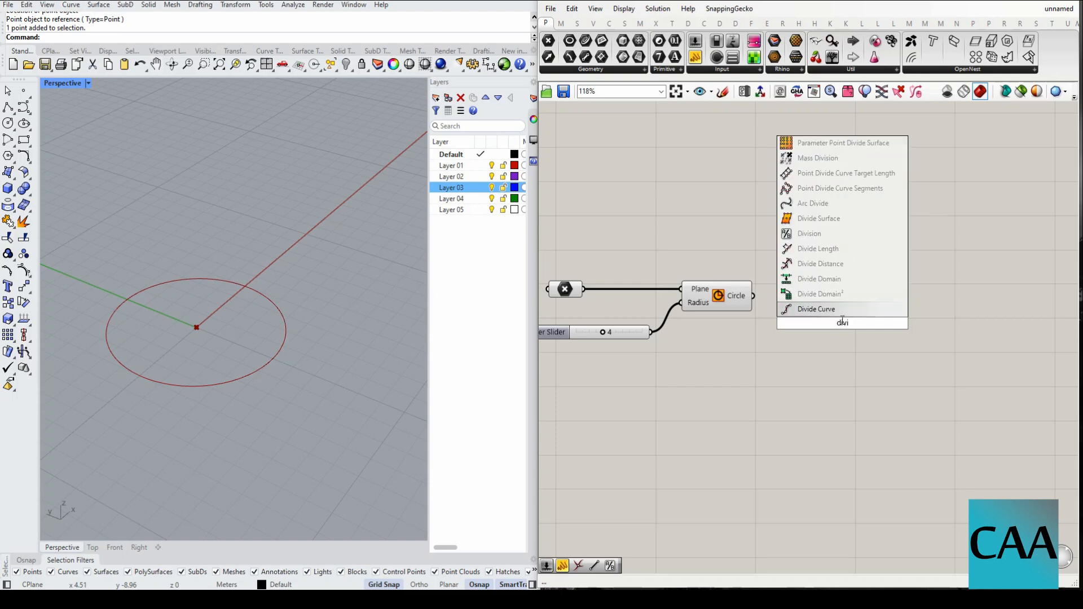
key(Return)
drag(848, 319, 902, 319)
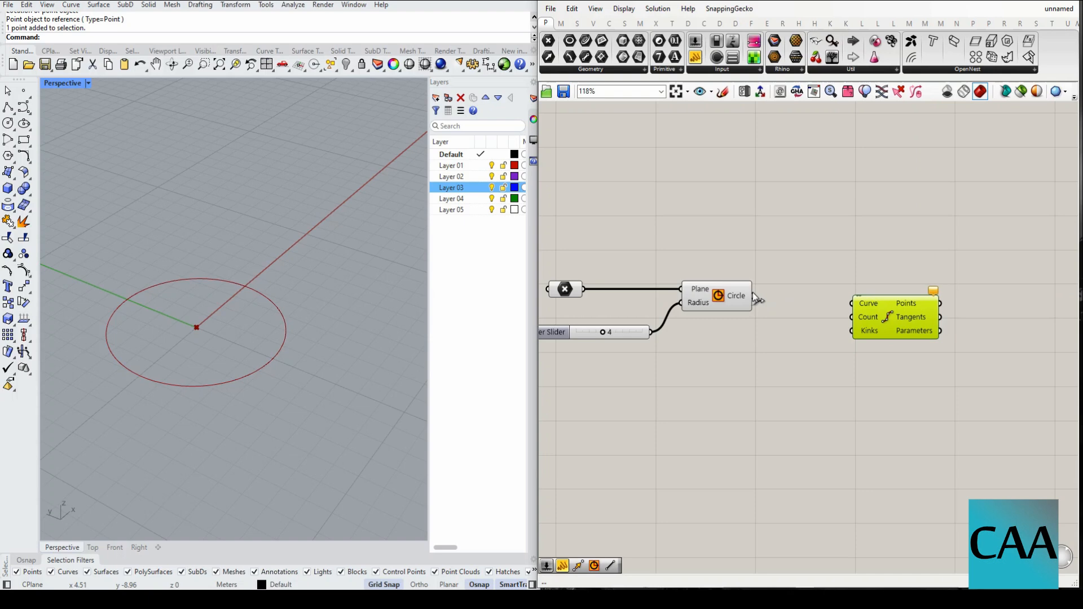
drag(754, 296, 853, 303)
drag(855, 303, 900, 315)
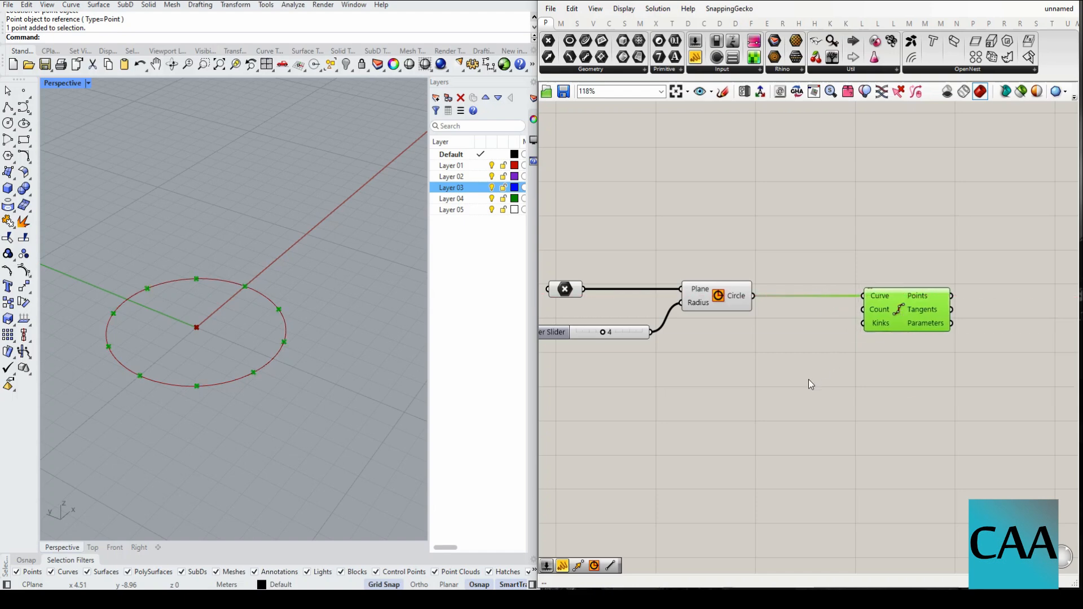
Add a number slider with value 6 below the Circle component and connect it to Divide Curve's Count input.
double_click(790, 390)
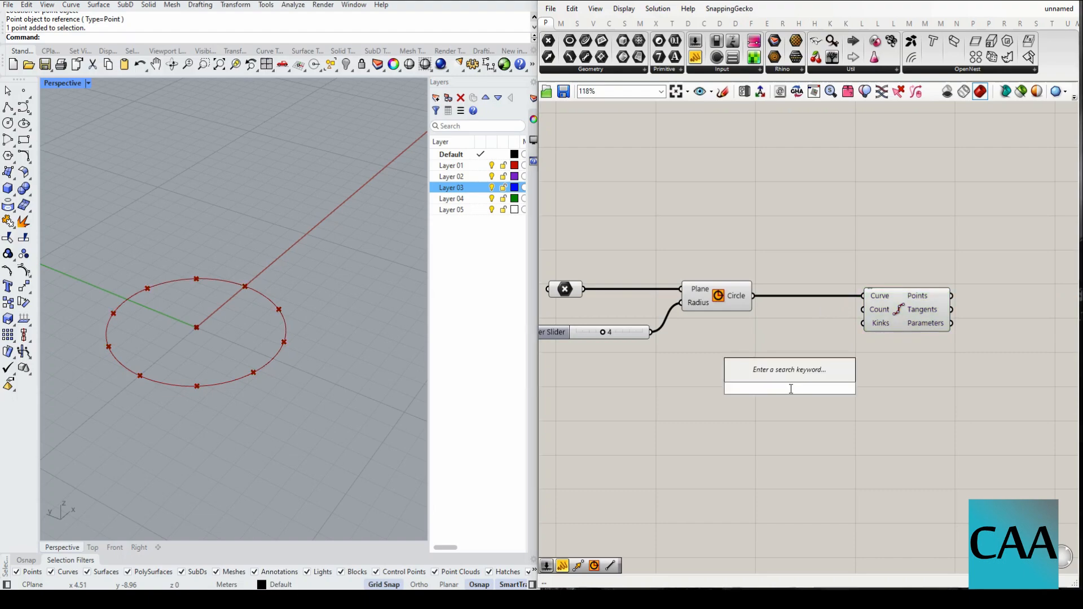
text(number slider)
key(Return)
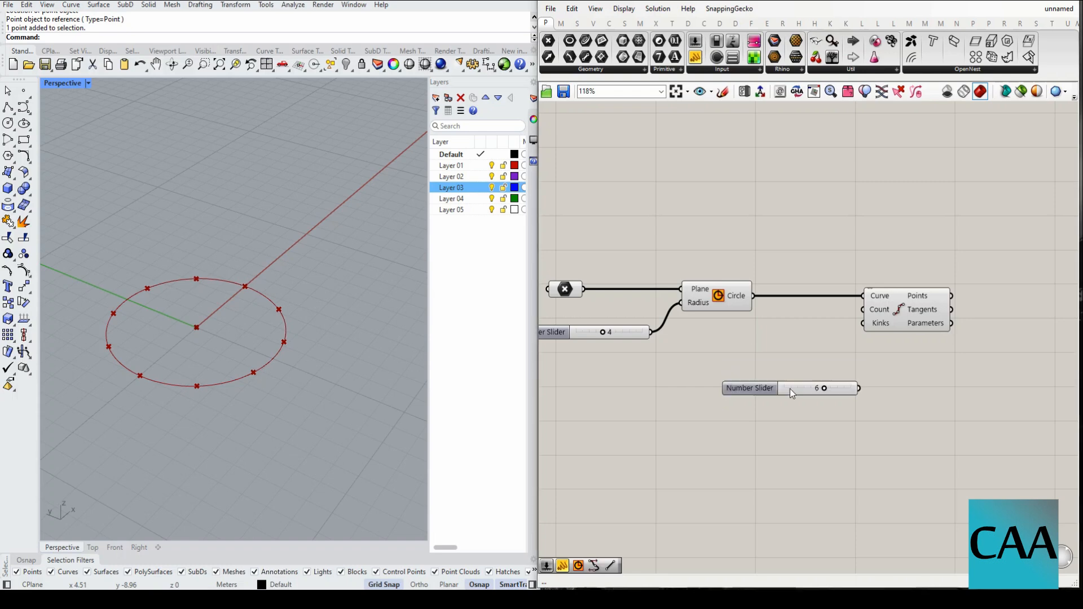
drag(790, 392, 747, 350)
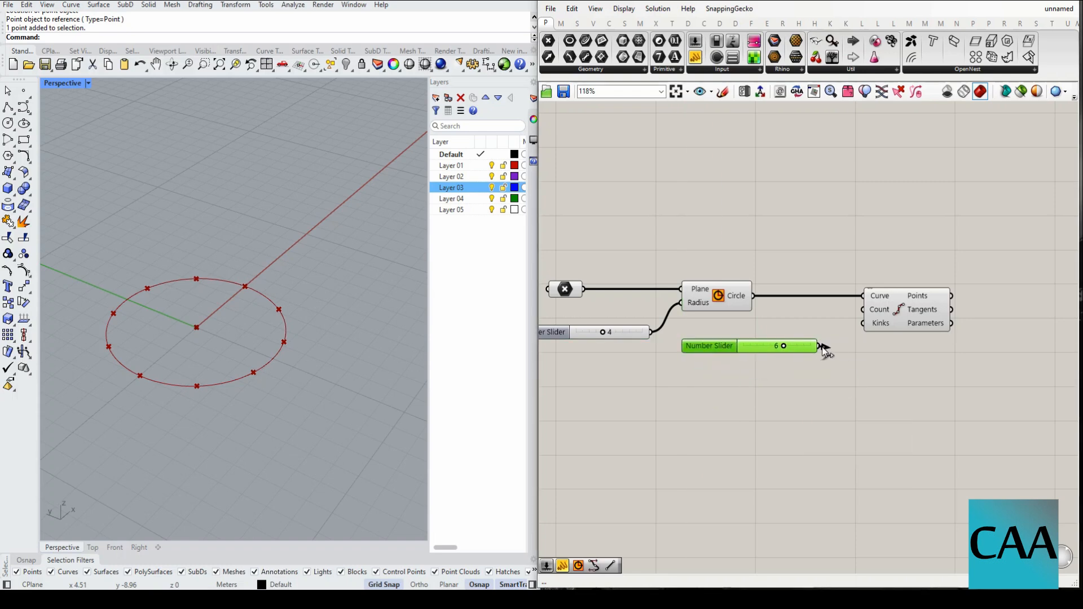
drag(818, 346, 863, 309)
scroll(857, 312, up, 3)
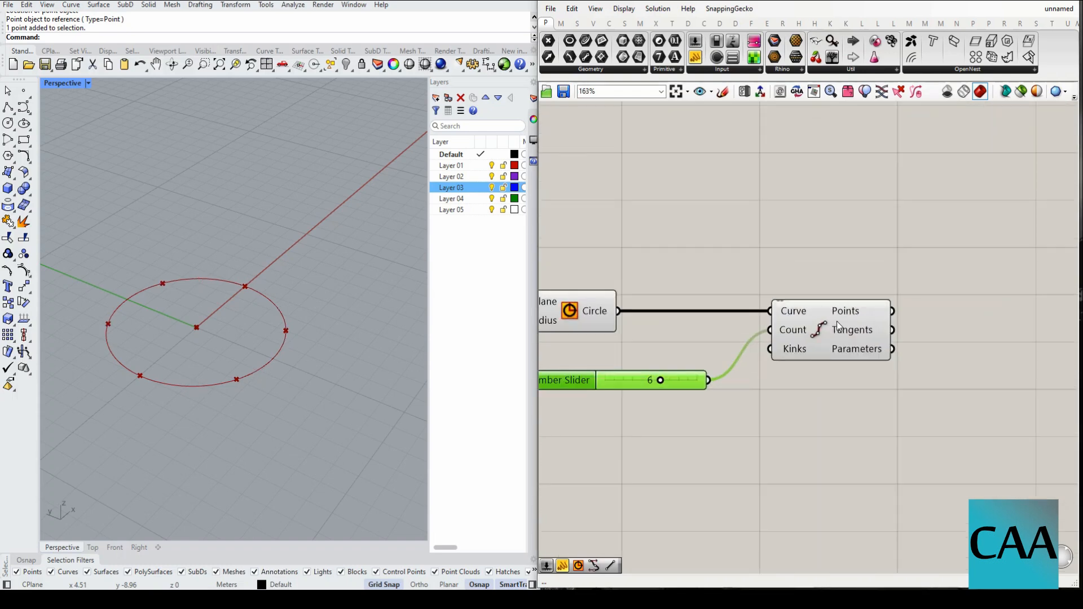
scroll(827, 320, down, 2)
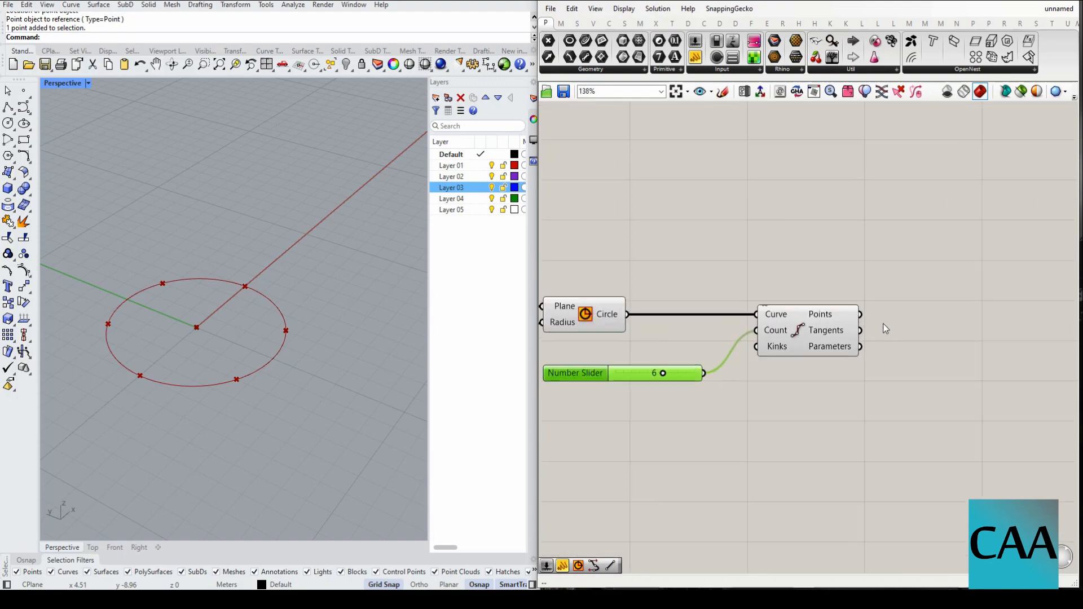
mouse_move(847, 317)
scroll(851, 341, down, 1)
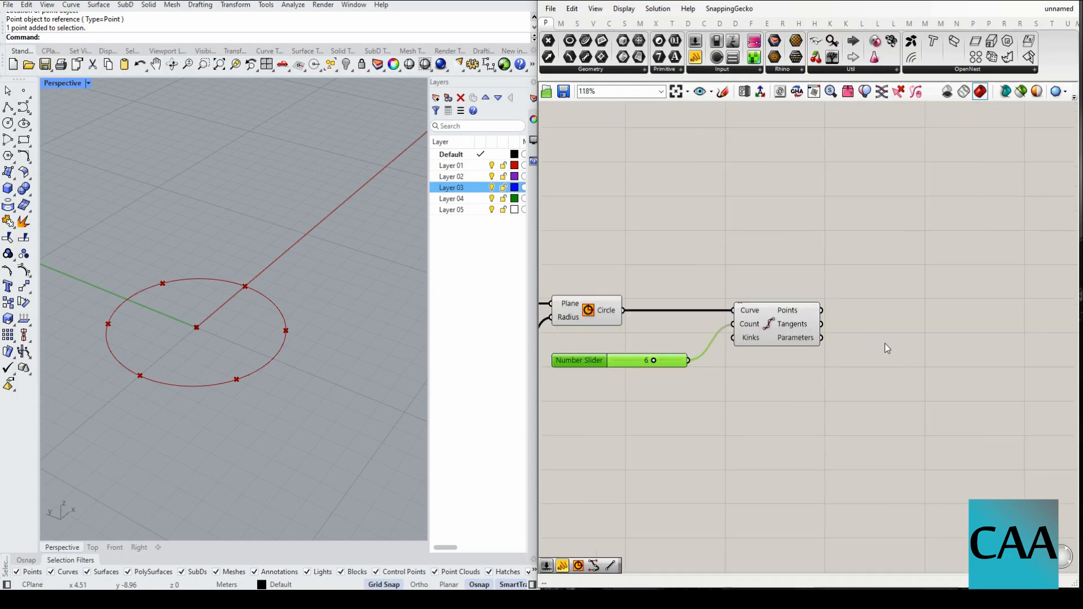
Add a second Circle component after Divide Curve and connect the Points output to its Plane input.
click(897, 355)
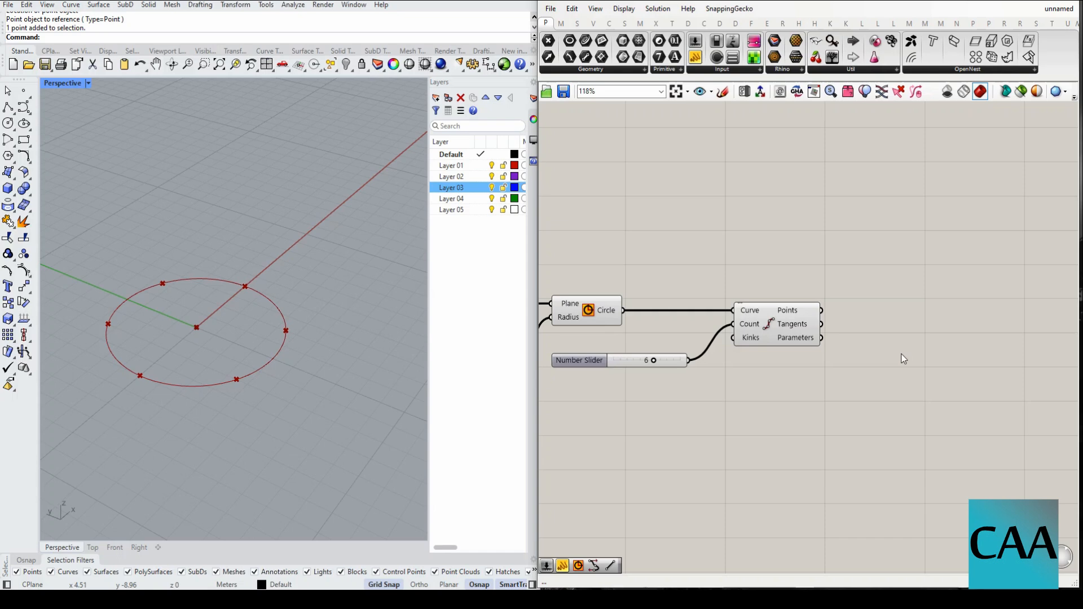
double_click(903, 359)
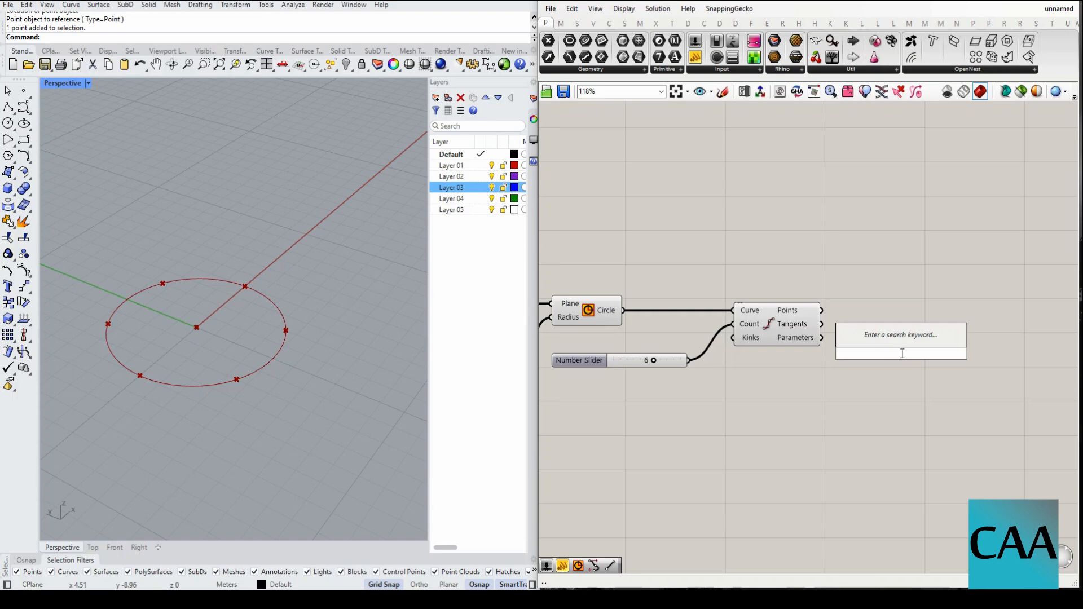
text(circl)
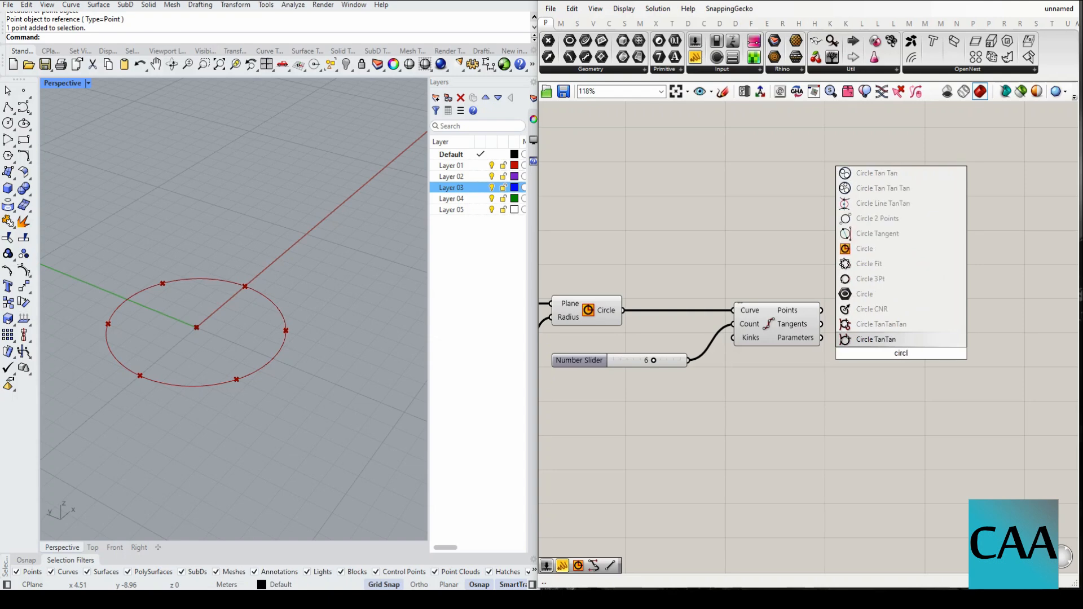
click(872, 248)
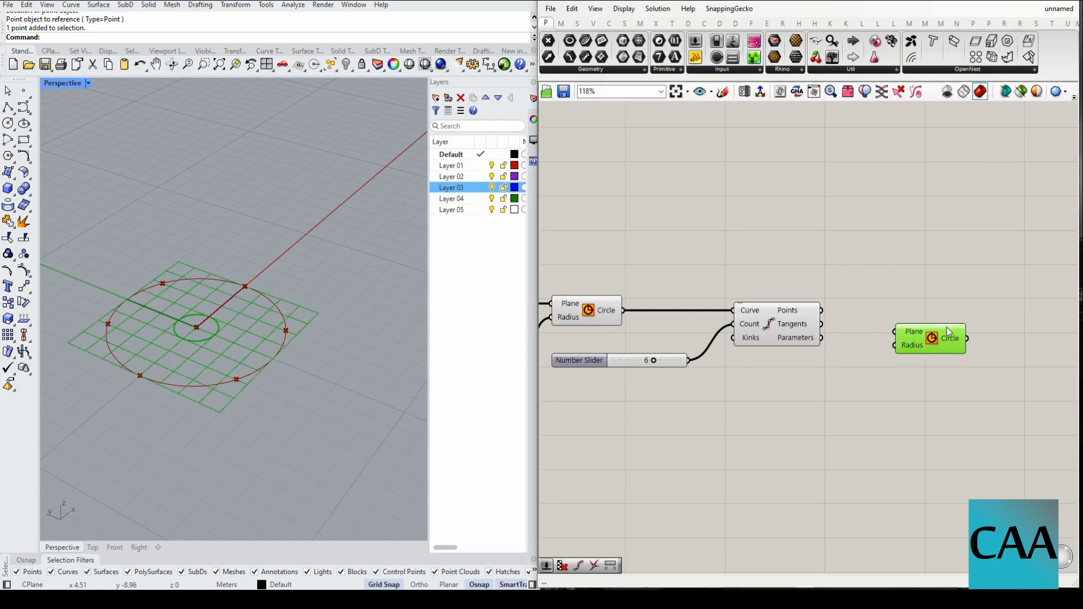
drag(922, 352, 949, 319)
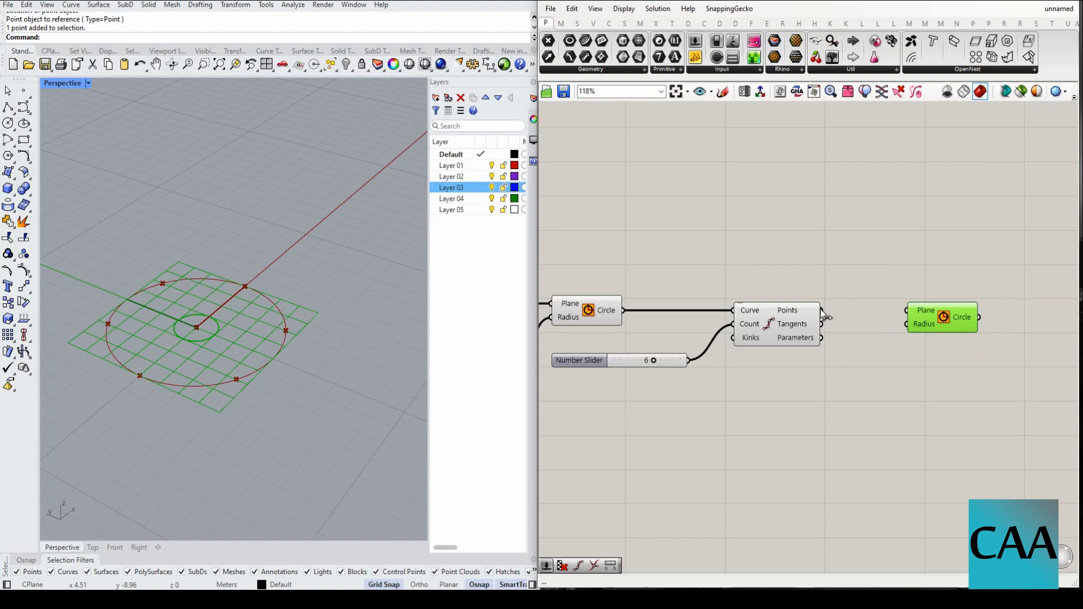
drag(821, 310, 907, 310)
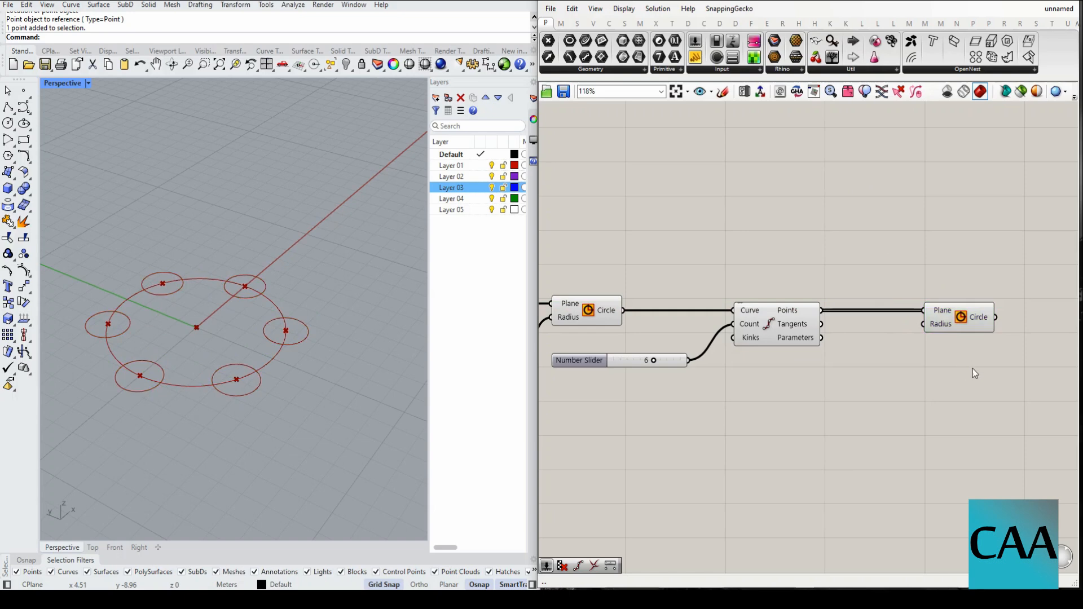
Add a number slider below Divide Curve, connect it to the second Circle's Radius input and set it to 2.
mouse_move(946, 324)
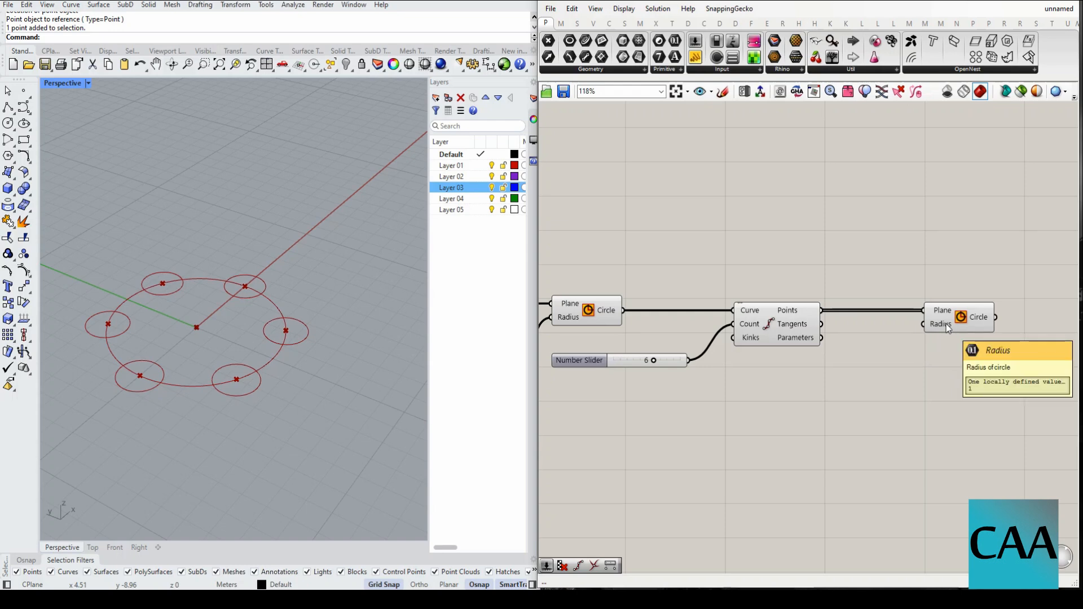
double_click(883, 395)
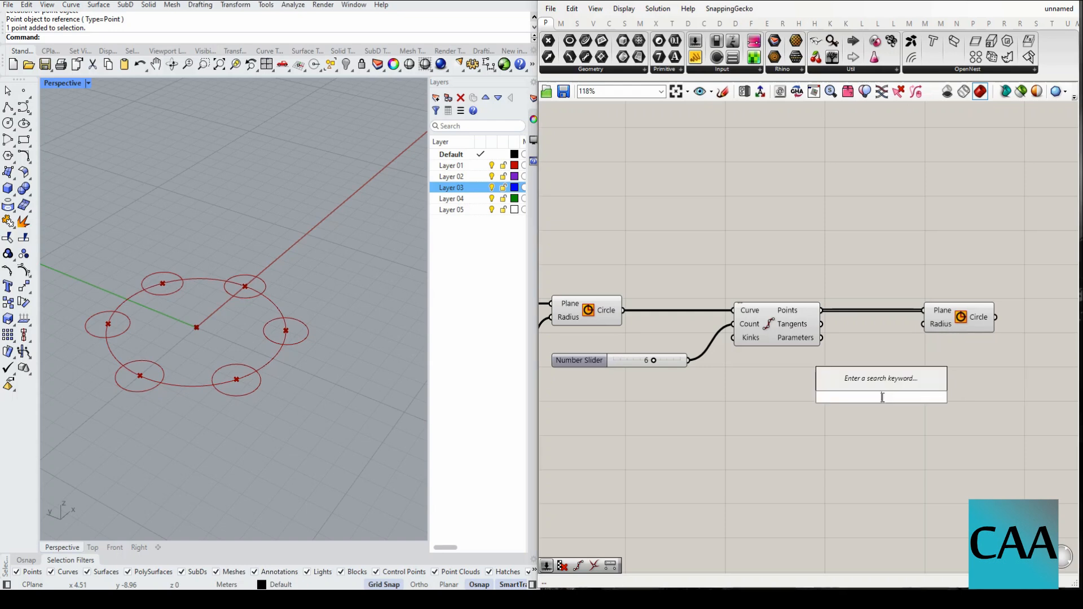
text(5)
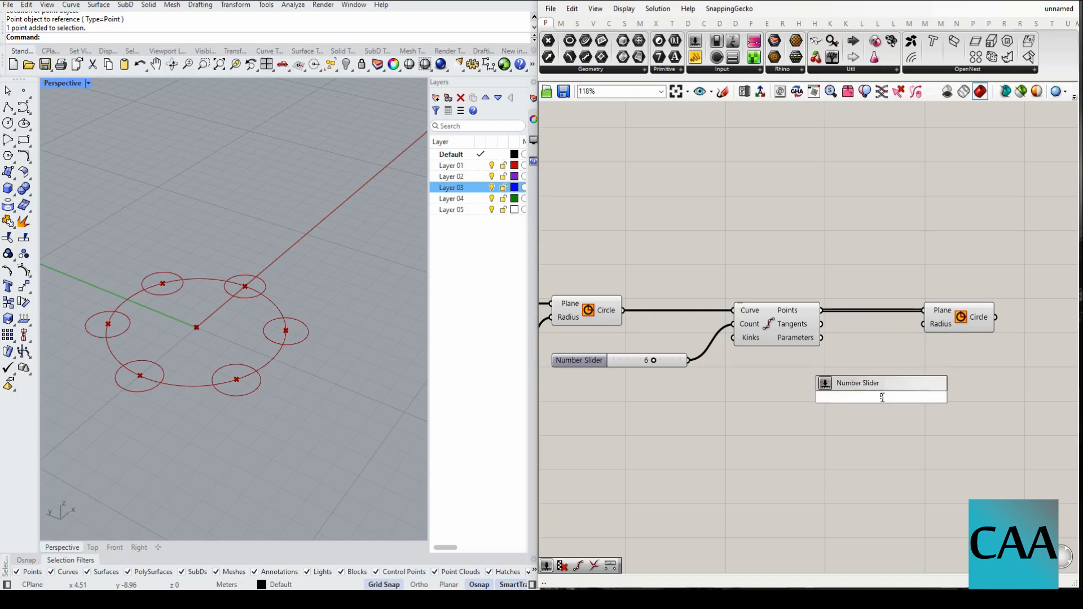
key(Return)
drag(951, 397, 808, 395)
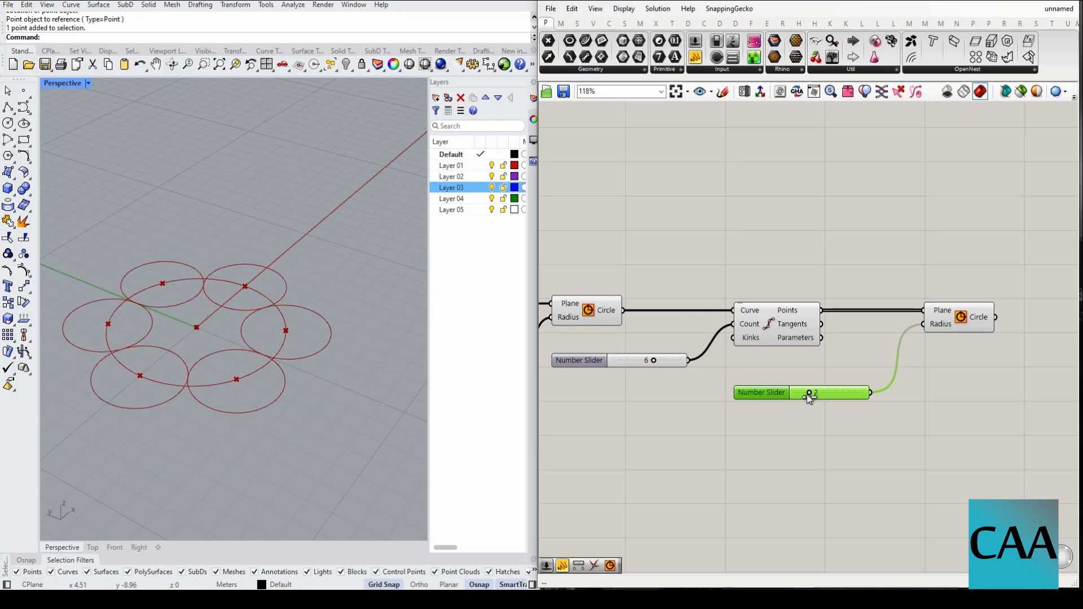
Set the slider feeding Divide Curve's Count input to 7.
drag(653, 360, 660, 360)
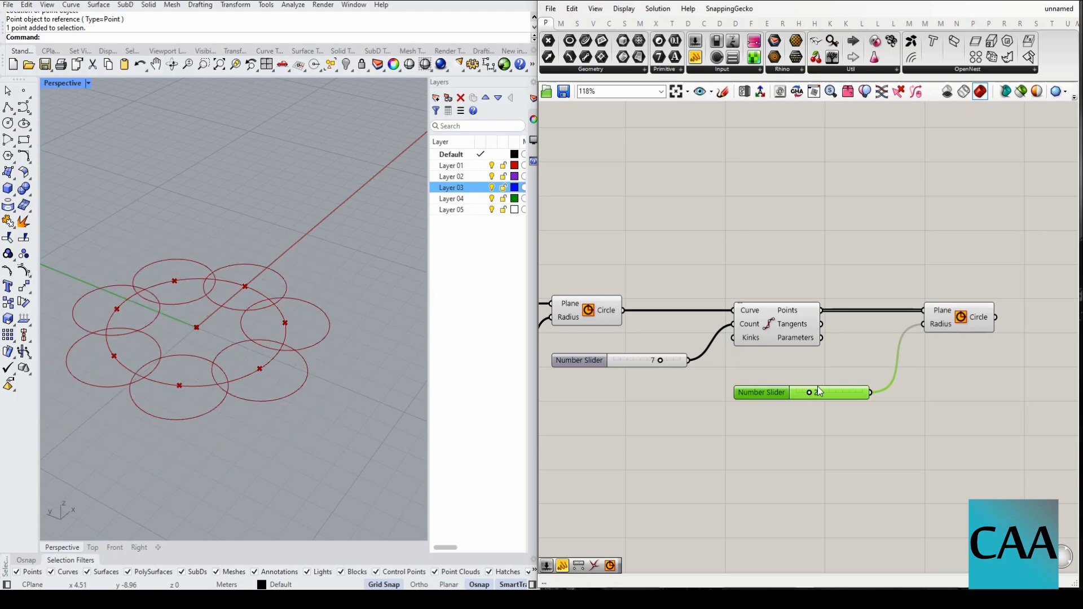
drag(807, 393, 807, 388)
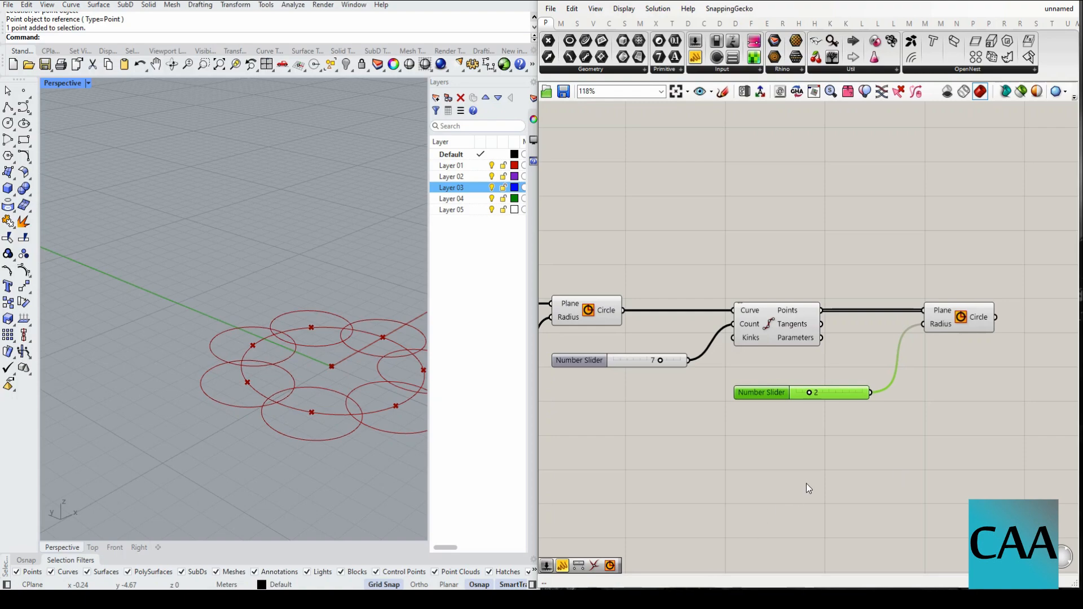
scroll(804, 411, down, 2)
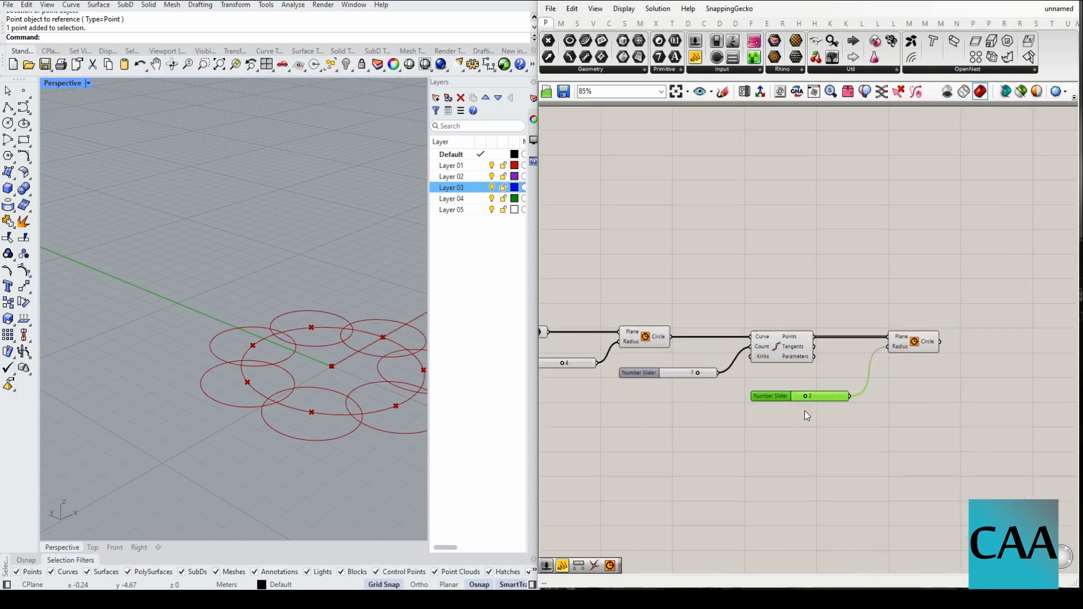
scroll(805, 411, up, 1)
right_drag(361, 345, 316, 390)
scroll(271, 361, down, 6)
scroll(304, 327, up, 7)
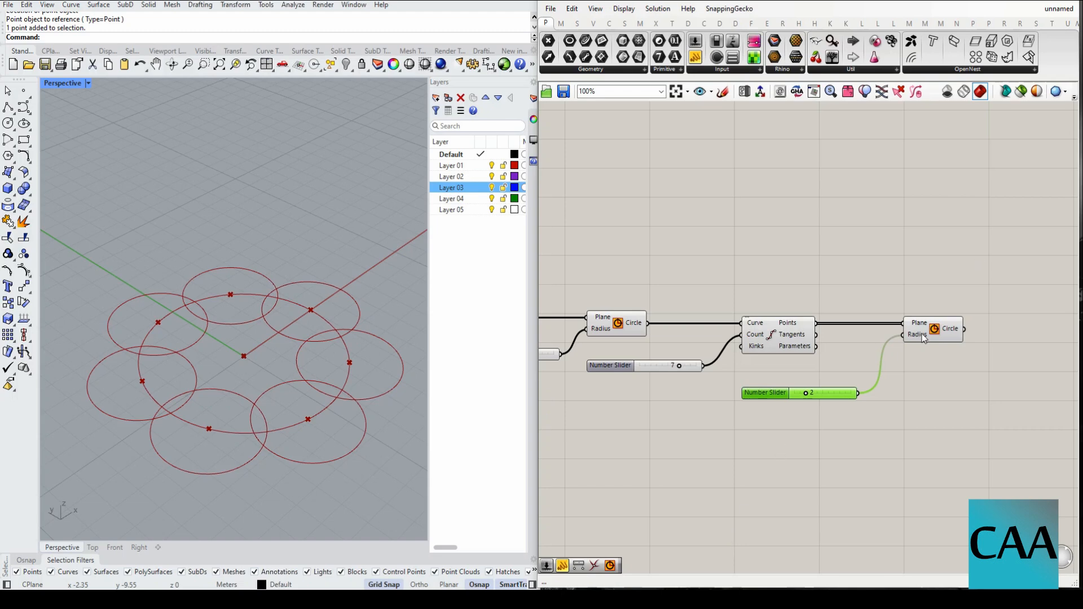
Examine the second Circle's Radius input and the Divide Curve component with its Points output.
mouse_move(921, 337)
click(788, 342)
click(925, 404)
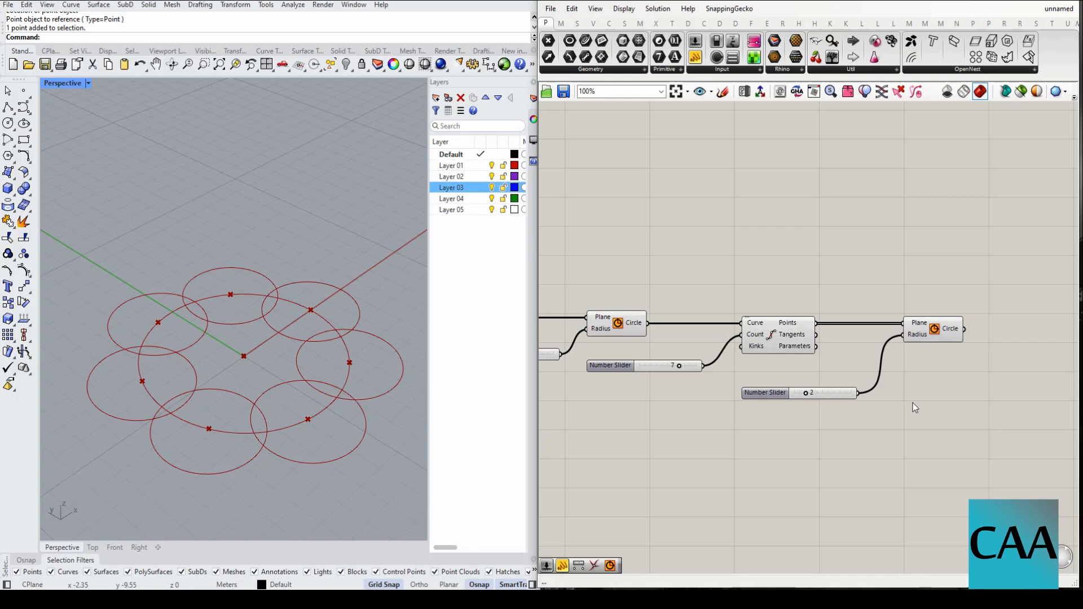
click(777, 341)
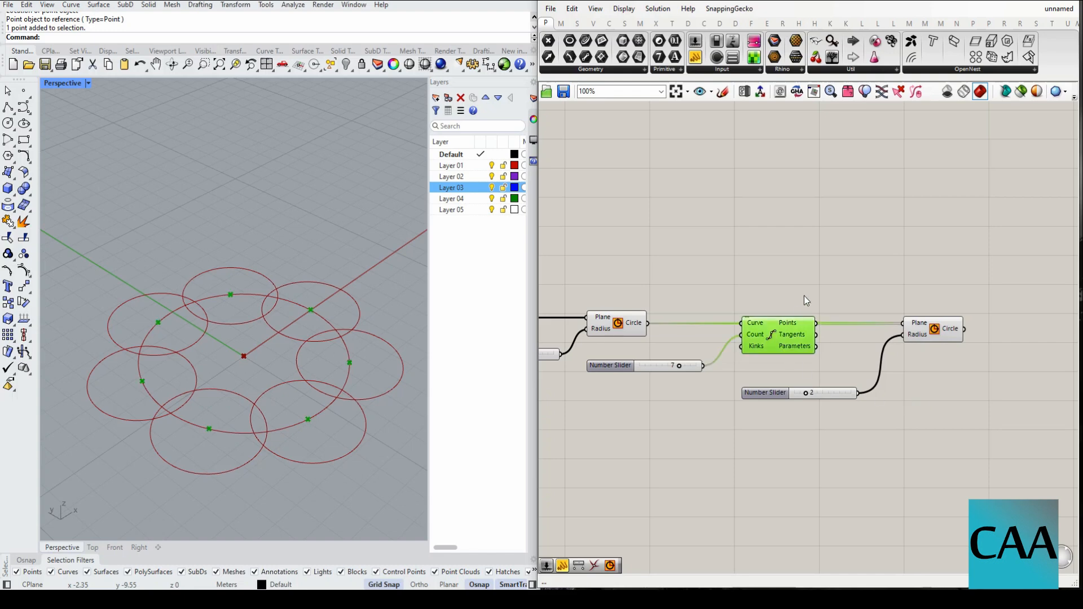
click(840, 262)
scroll(841, 306, up, 6)
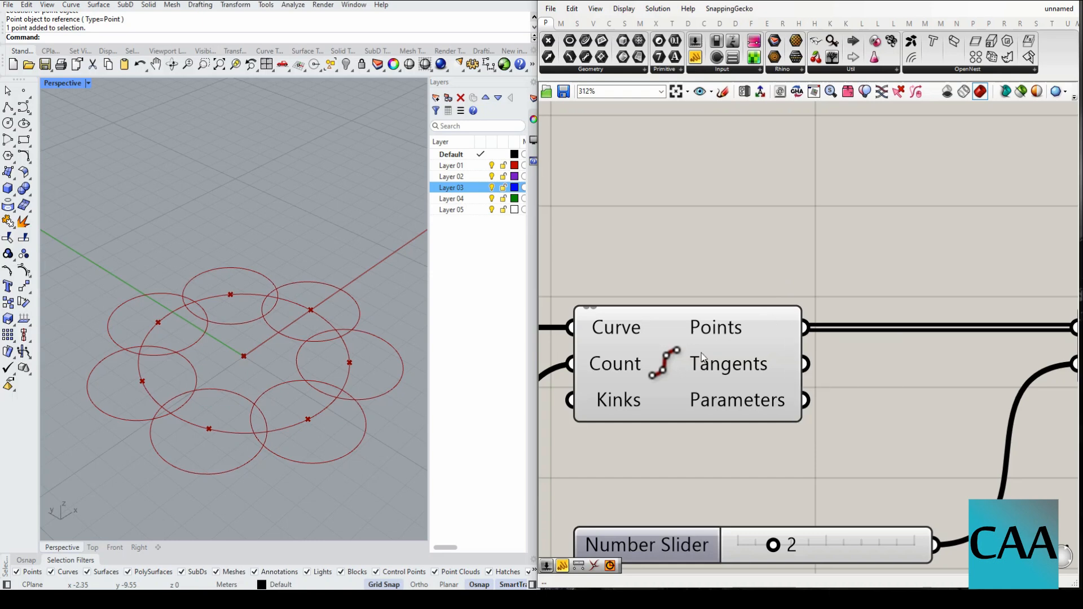
scroll(795, 287, down, 4)
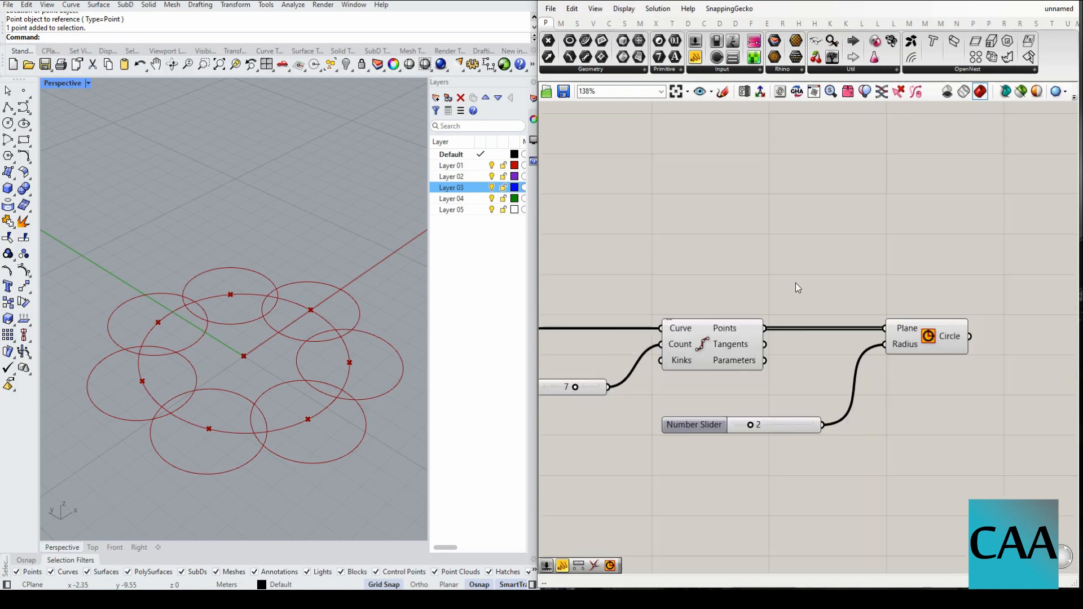
scroll(795, 288, up, 3)
scroll(793, 290, down, 1)
scroll(706, 348, up, 2)
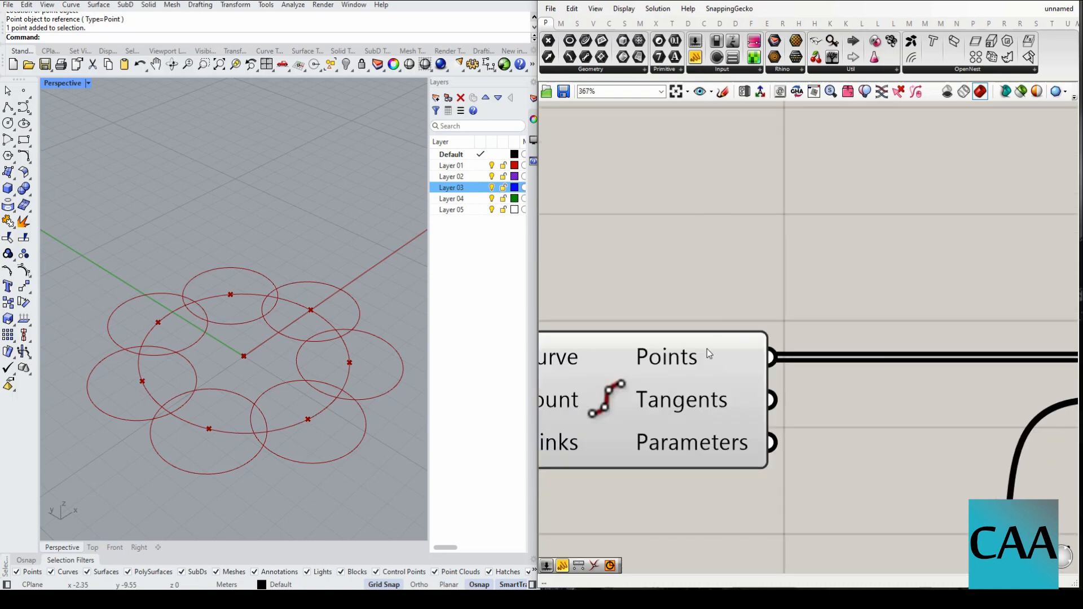
scroll(728, 186, down, 5)
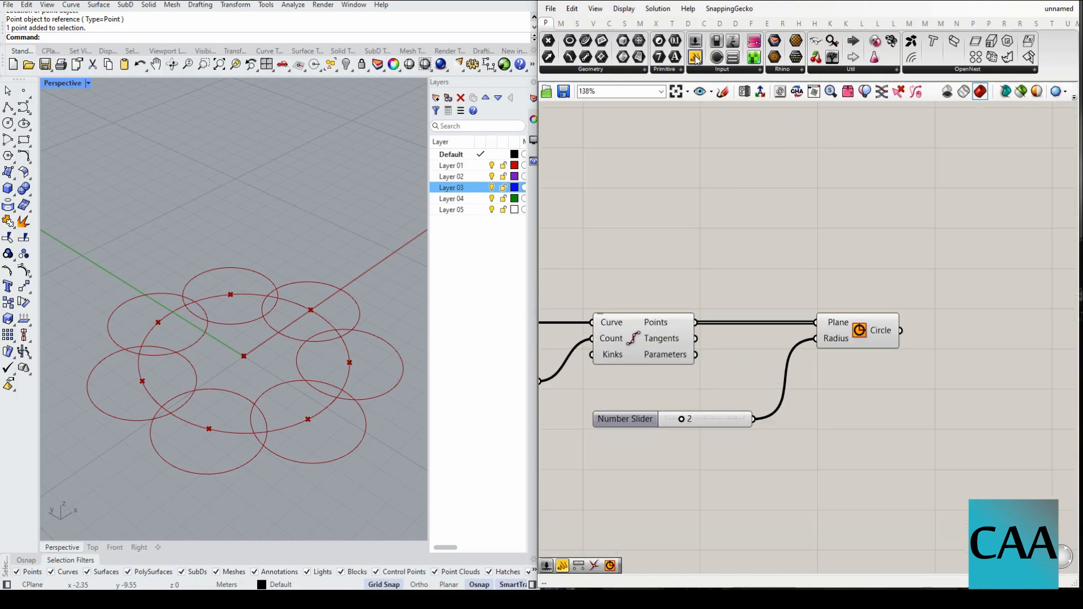
Add a Panel above the second Circle, connect Divide Curve's Points output to it, and enlarge it to fit the whole point list.
drag(811, 189, 841, 207)
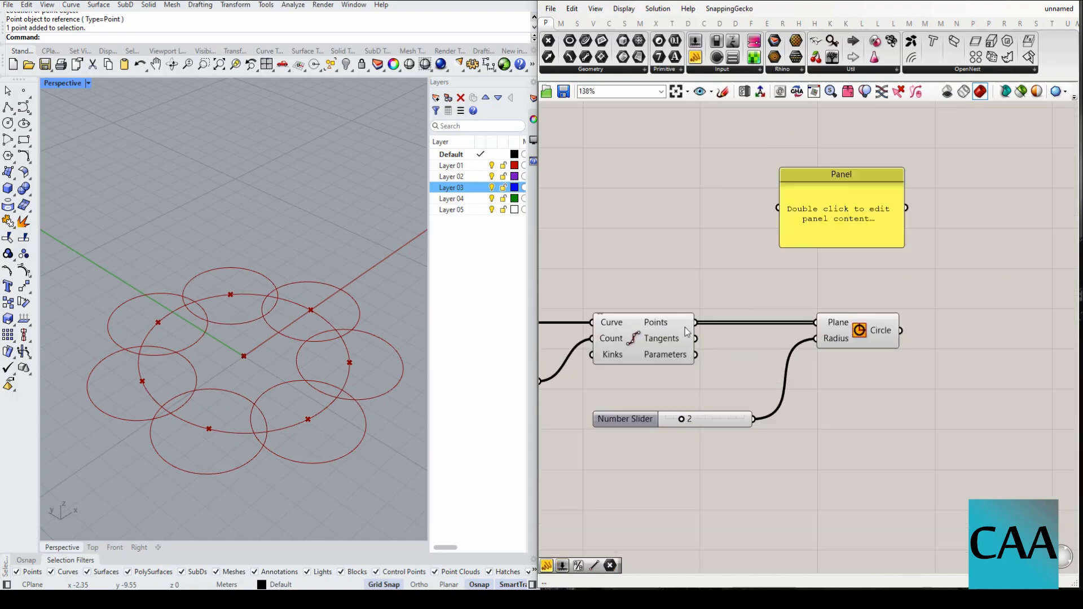
drag(696, 322, 780, 191)
drag(695, 322, 781, 205)
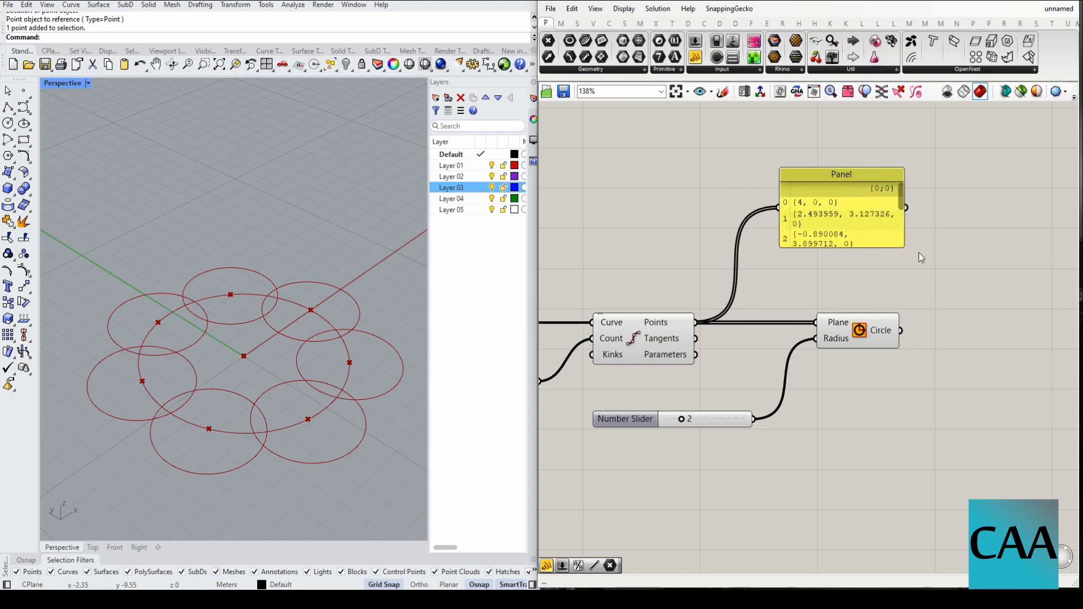
drag(903, 245, 988, 303)
drag(935, 271, 886, 241)
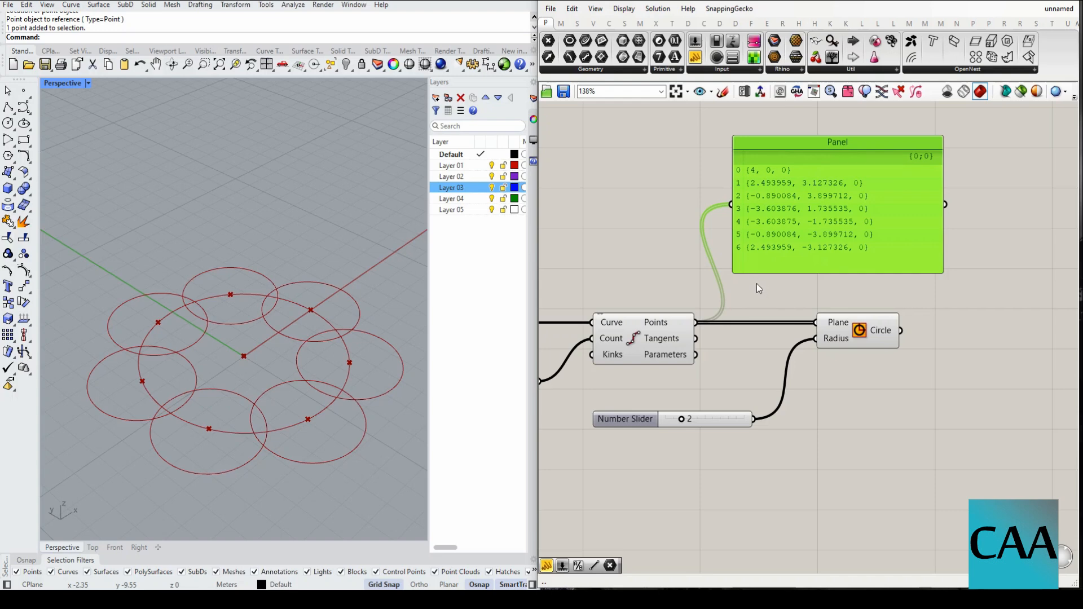
drag(786, 249, 799, 245)
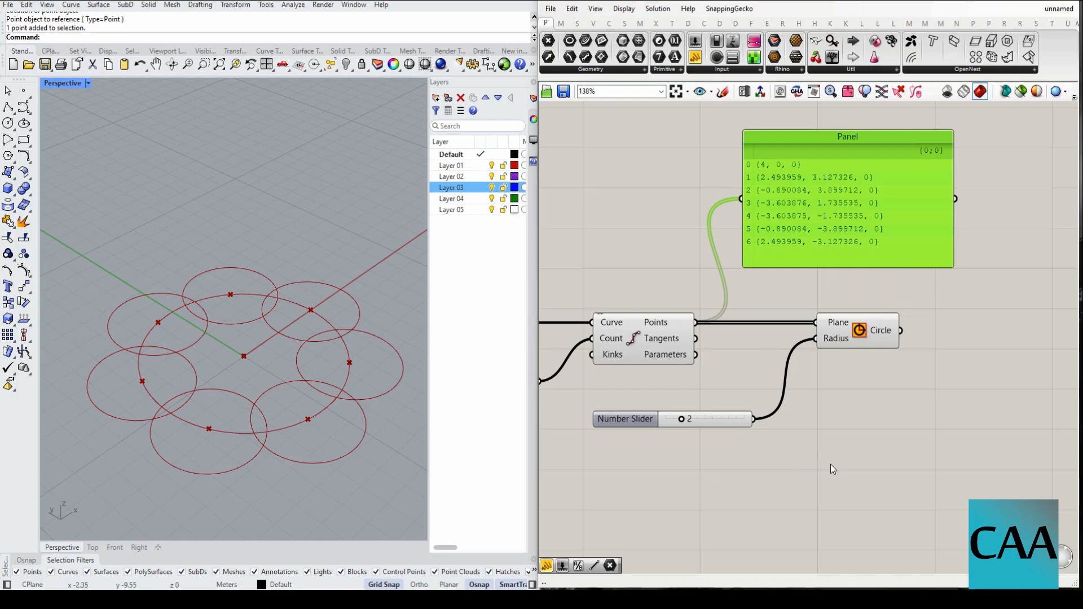
Add a List Item component below the second Circle component.
double_click(866, 449)
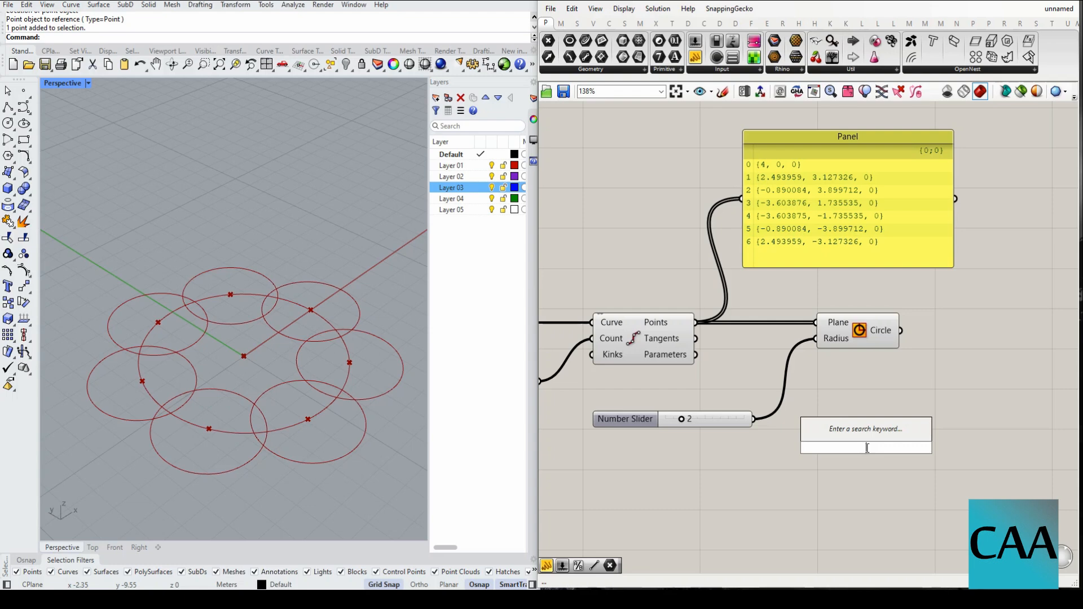
text(list ite)
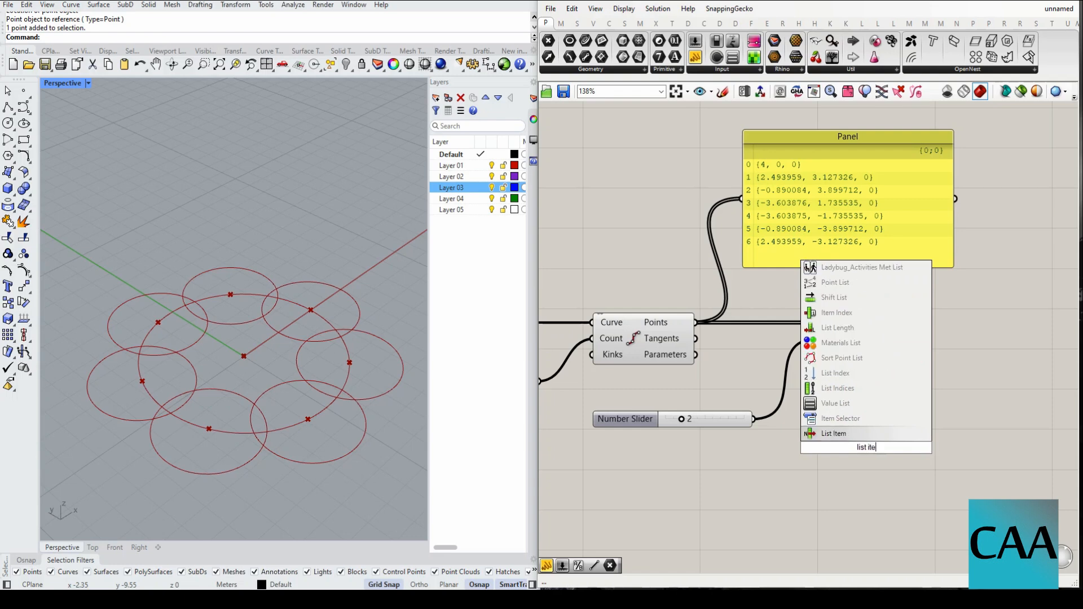
key(Return)
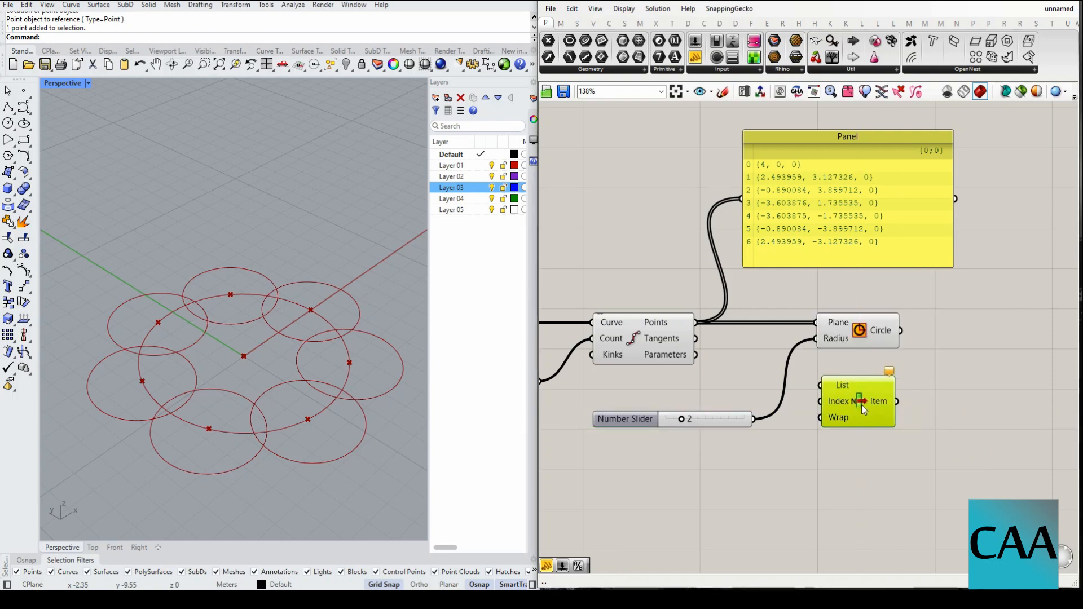
scroll(861, 404, up, 4)
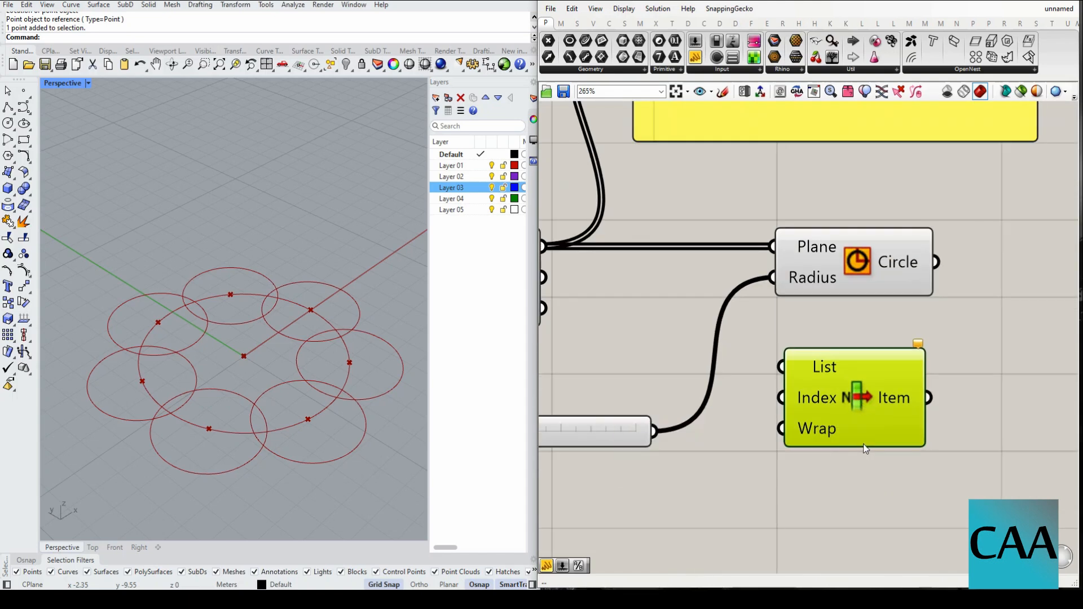
scroll(863, 440, down, 1)
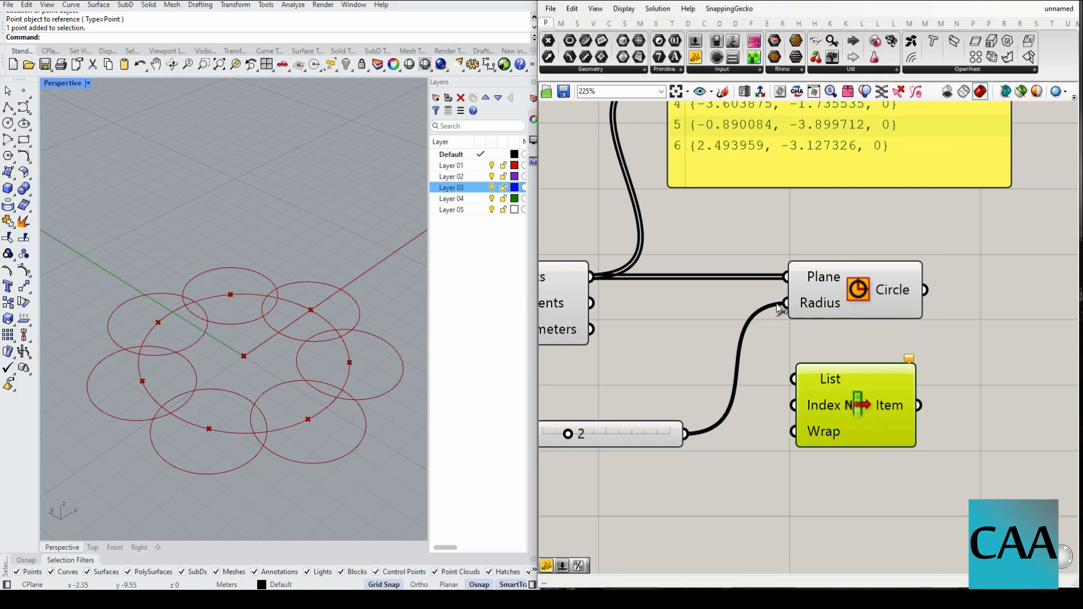
Place a duplicate List Item component from the Sets category below the first one and delete it.
click(576, 27)
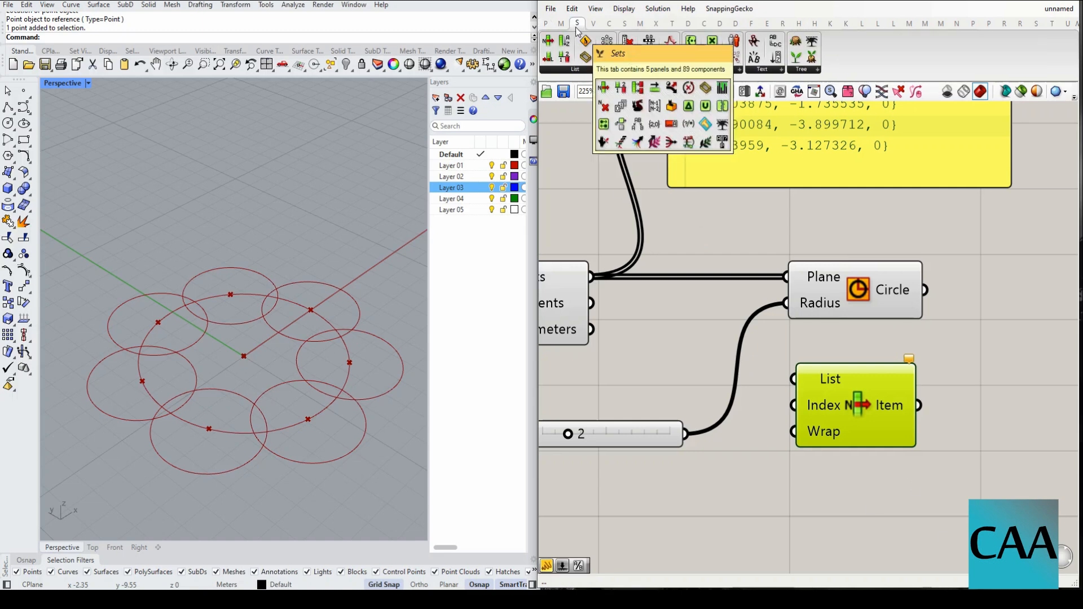
click(602, 71)
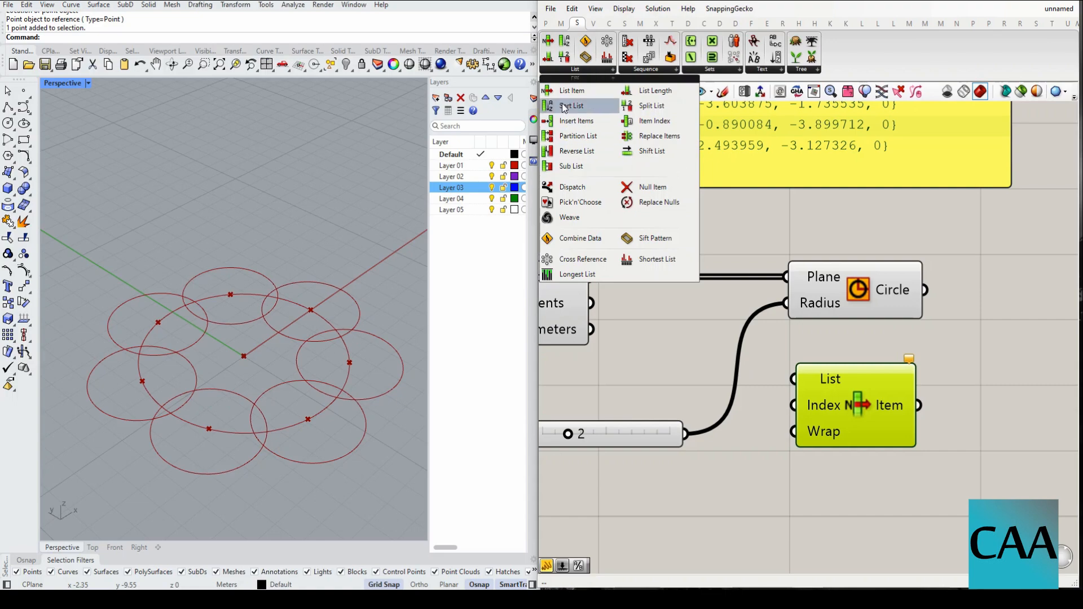
drag(571, 91, 878, 373)
scroll(878, 373, down, 1)
right_drag(878, 372, 805, 231)
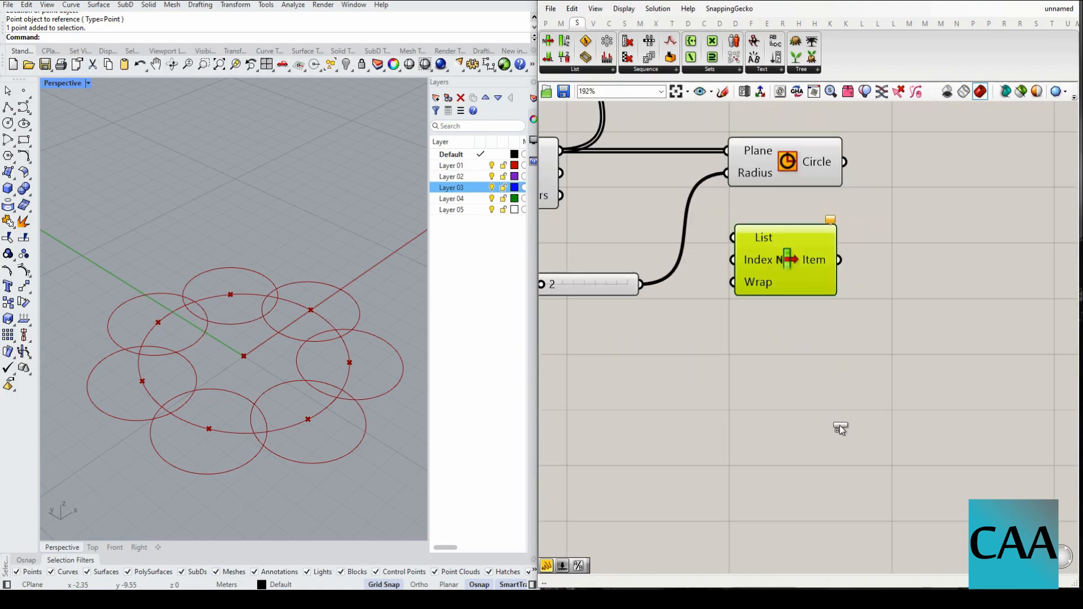
click(839, 425)
drag(844, 417, 786, 407)
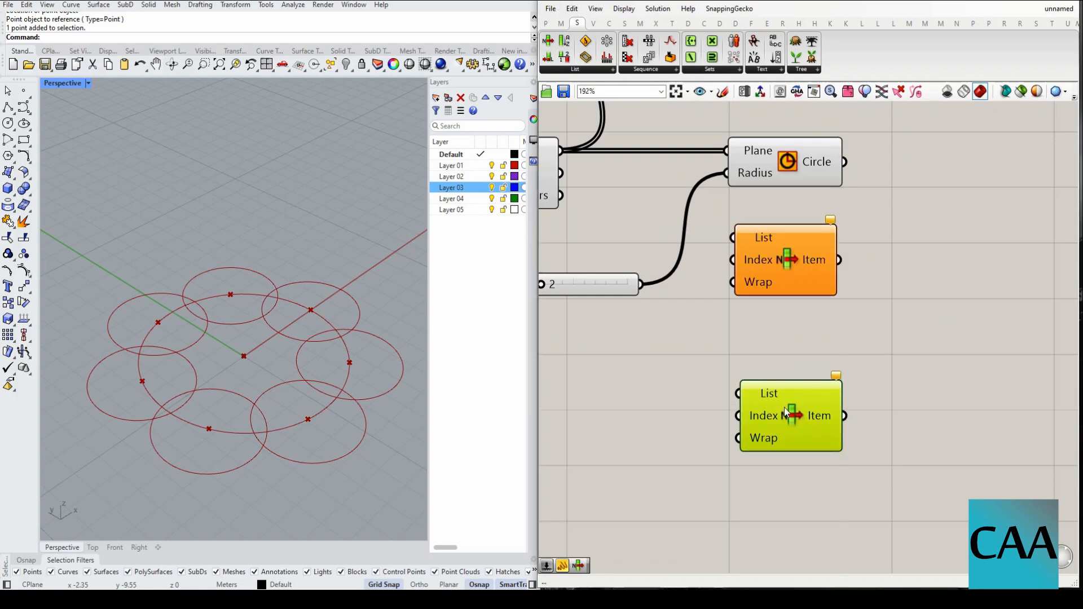
key(Delete)
Move the List Item component slightly farther down from the second Circle component.
drag(788, 255, 788, 289)
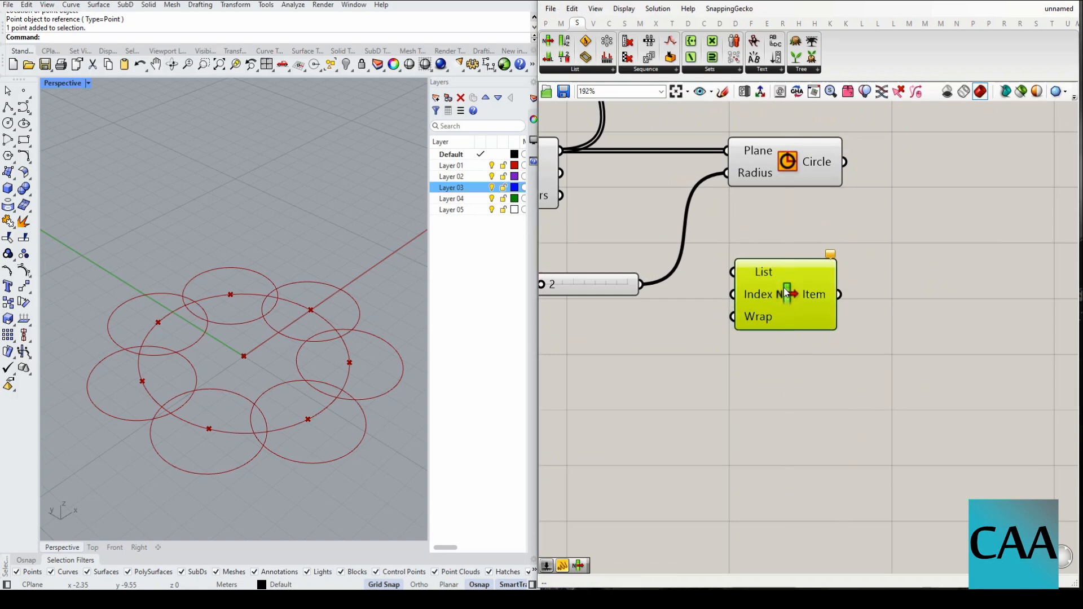
scroll(812, 307, down, 1)
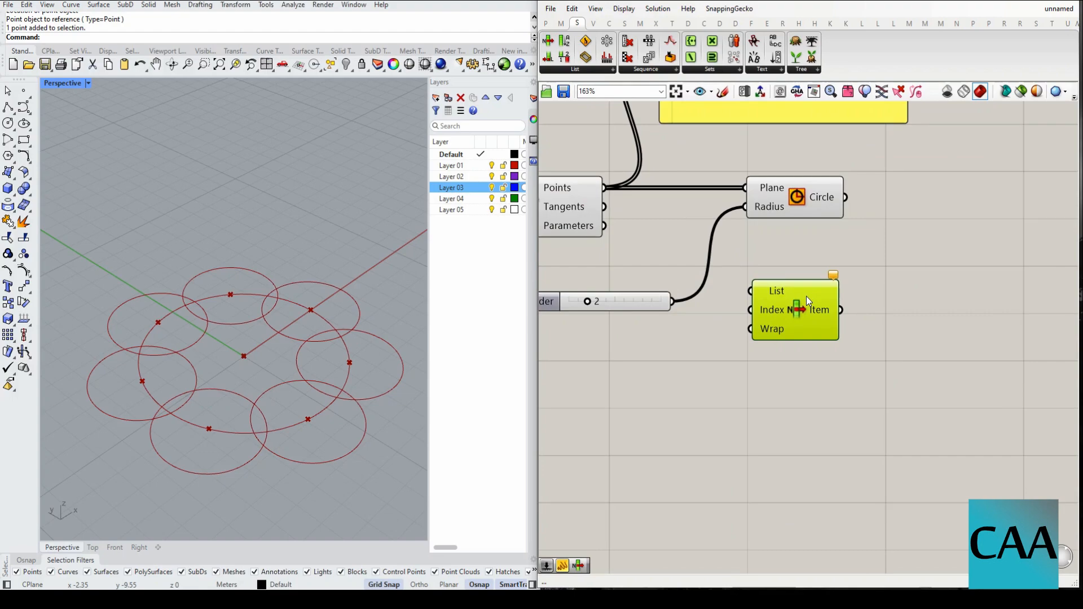
Connect Divide Curve's Points output to the List input of the List Item component.
scroll(800, 238, down, 3)
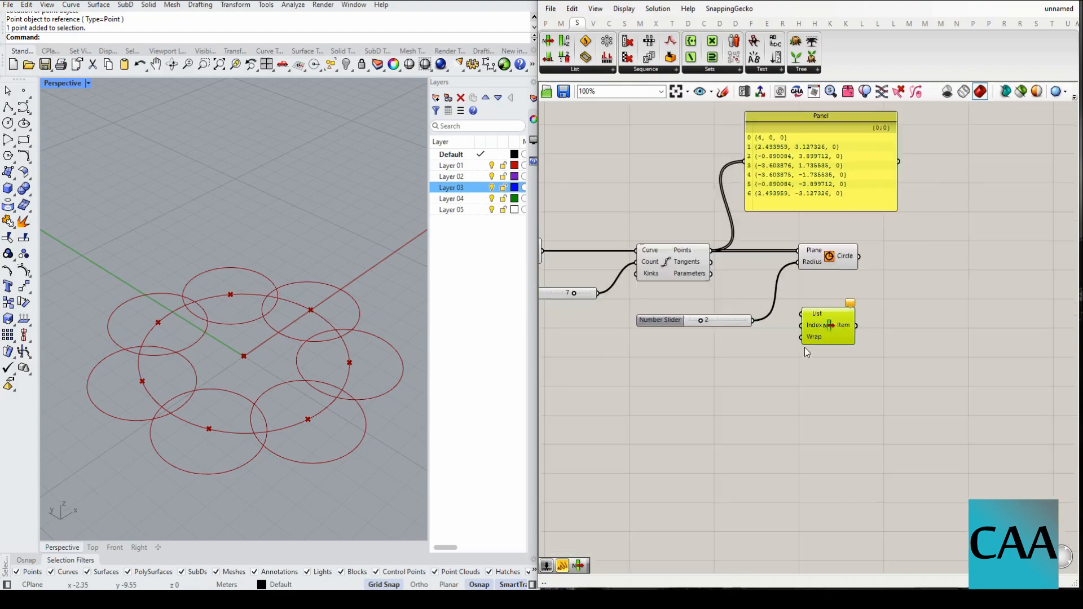
scroll(757, 282, up, 3)
drag(618, 286, 755, 380)
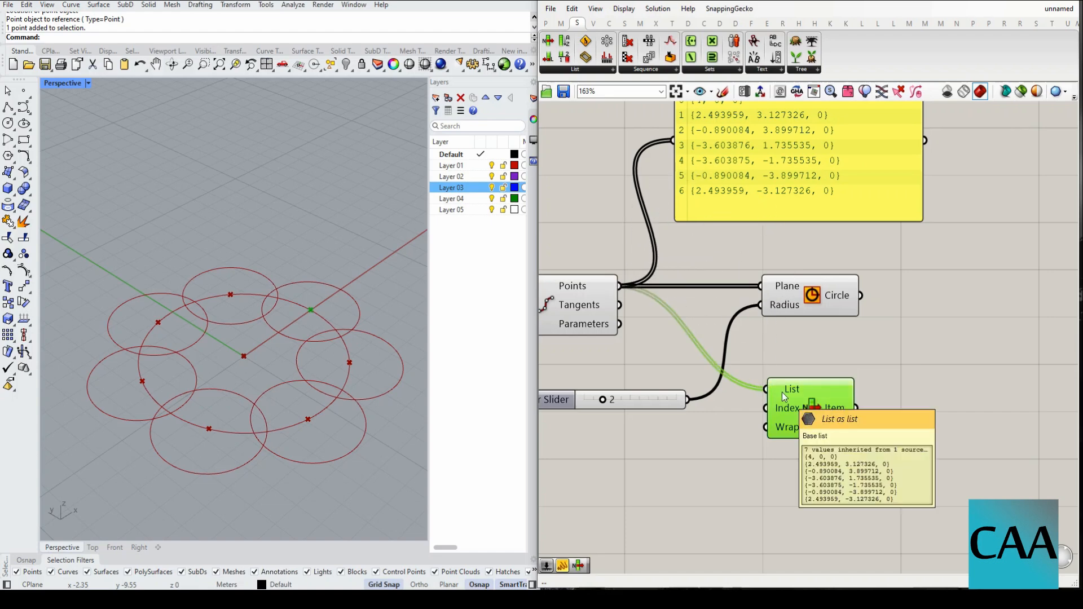
Move the radius slider up, add a Number Slider set to 0 below it, connect it to List Item's Index input and align List Item with it.
right_drag(807, 397, 874, 390)
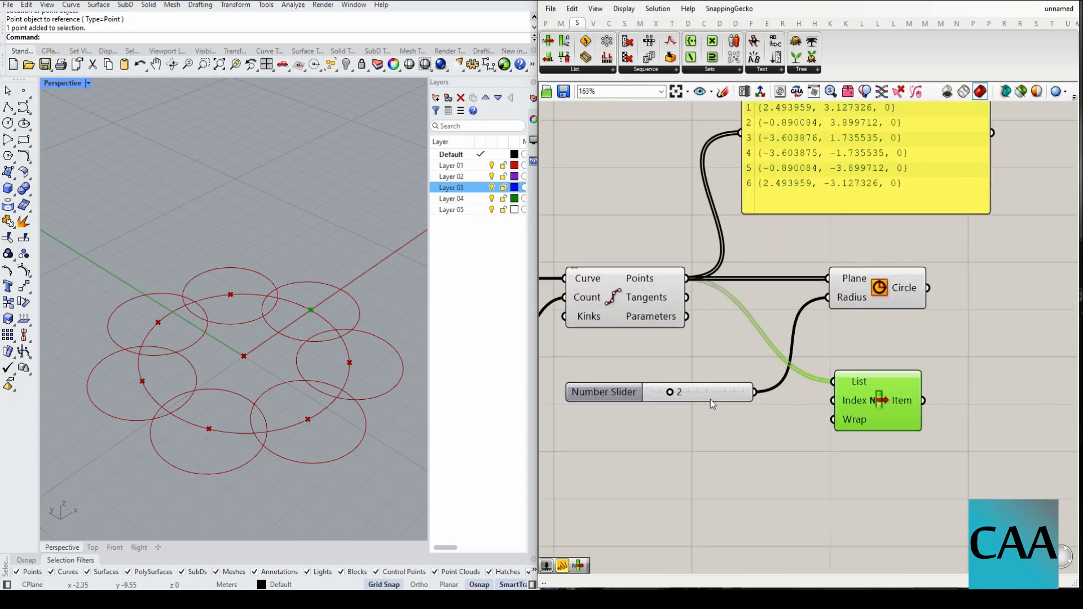
mouse_move(709, 399)
mouse_down()
mouse_move(712, 368)
mouse_move(711, 378)
mouse_up()
double_click(783, 439)
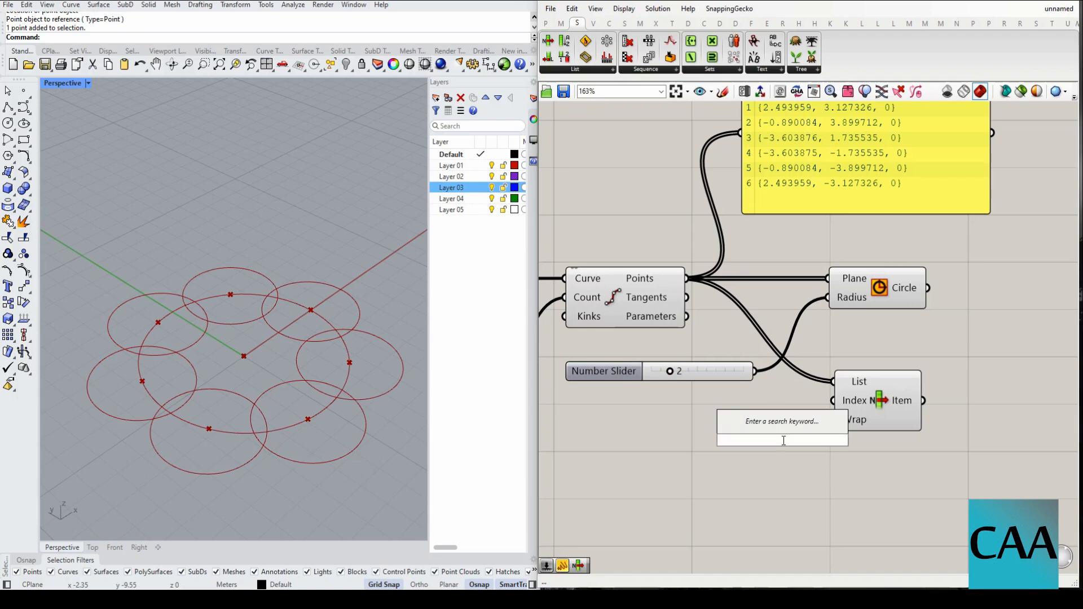
text(0)
key(Return)
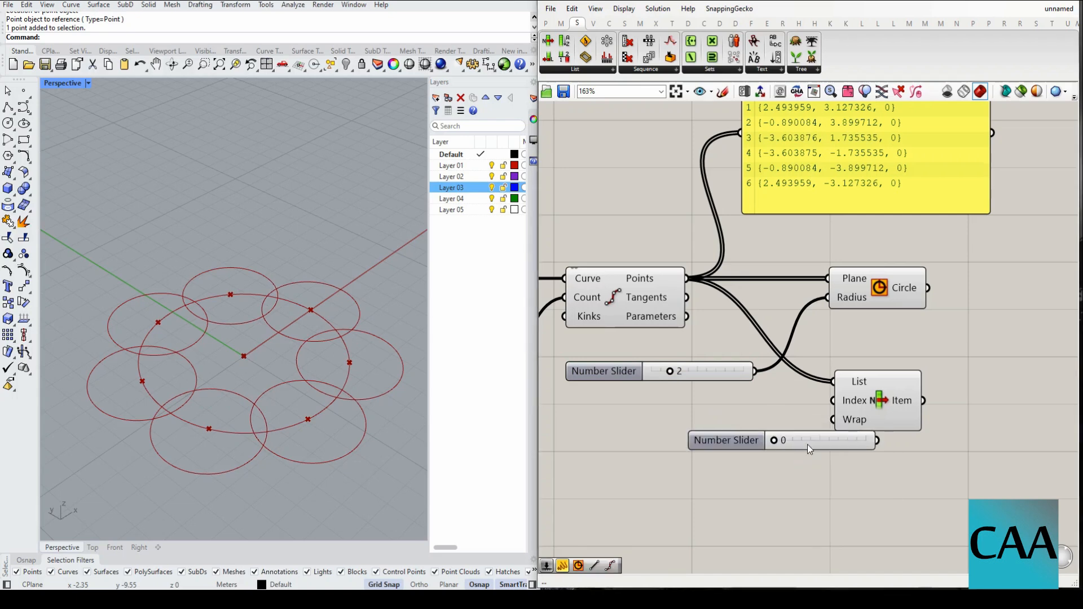
drag(808, 443, 714, 427)
drag(783, 422, 833, 396)
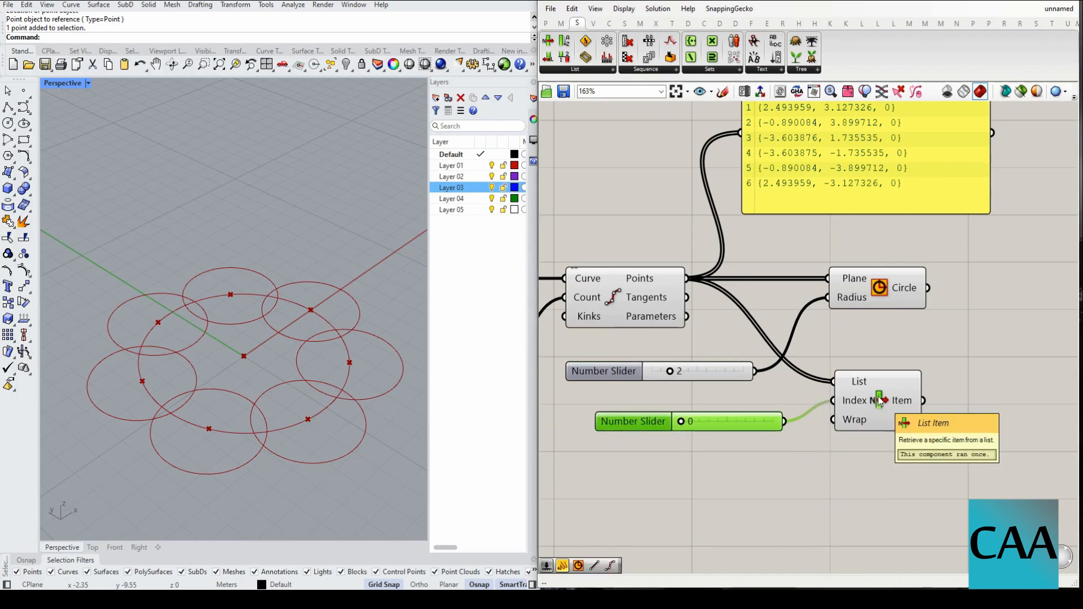
drag(880, 401, 880, 423)
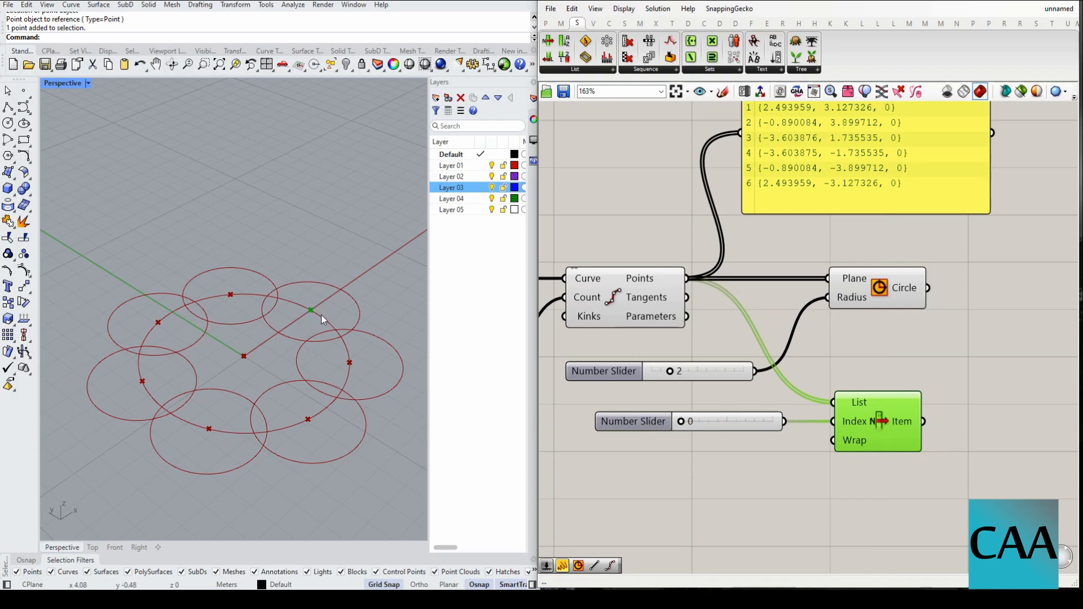
Delete the Number Slider that feeds the second Circle component's Radius input.
scroll(735, 365, down, 3)
scroll(834, 344, up, 2)
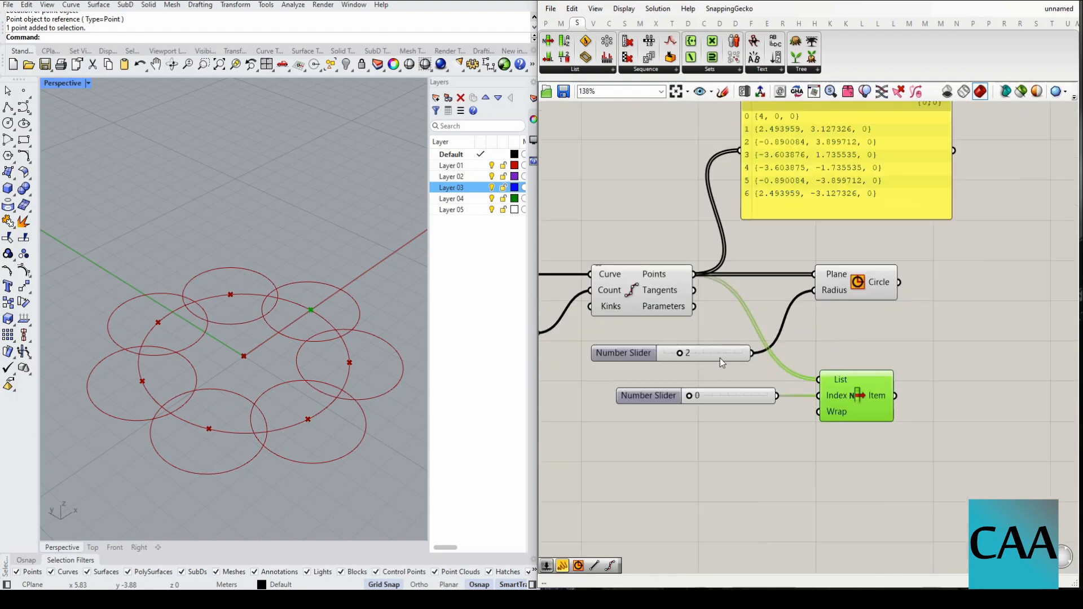
click(733, 355)
key(Delete)
scroll(666, 286, down, 1)
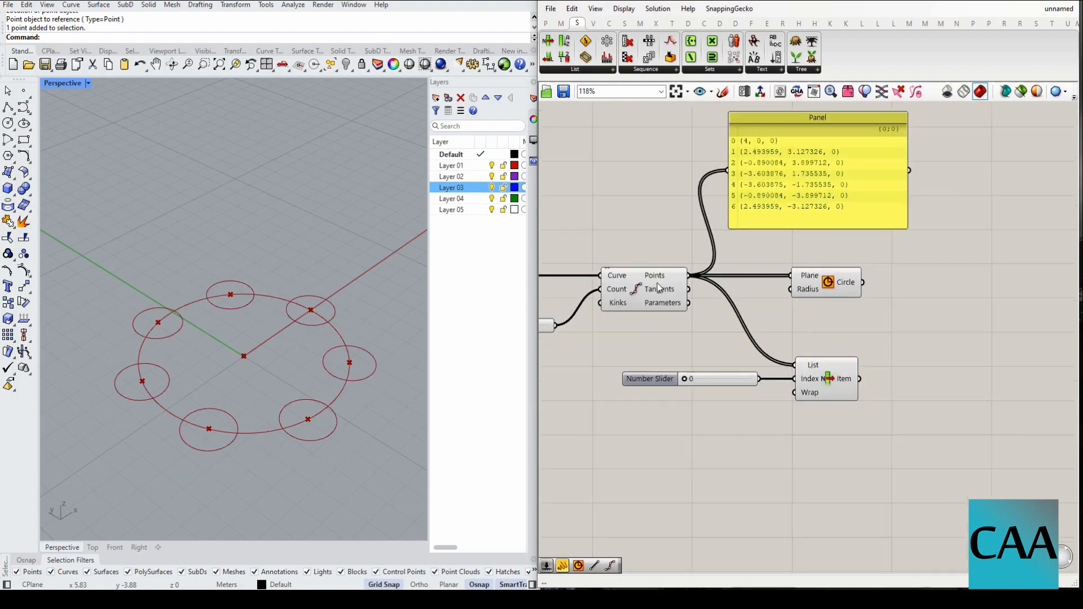
Move the second Circle component far to the right of Divide Curve, keeping it level with the Points output.
right_drag(852, 283, 722, 266)
scroll(723, 266, up, 1)
scroll(723, 266, down, 3)
drag(640, 279, 1019, 280)
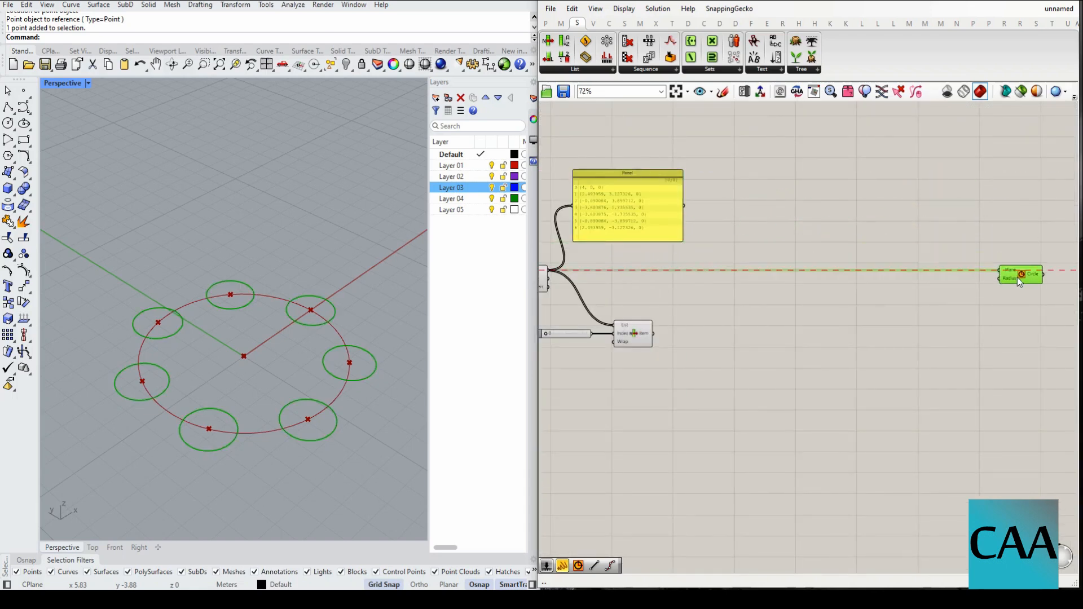
Duplicate the List Item component together with its index slider and place the copies directly below the originals.
scroll(1016, 276, down, 2)
right_drag(940, 308, 940, 296)
scroll(939, 281, down, 1)
scroll(750, 292, up, 6)
right_drag(750, 292, 834, 349)
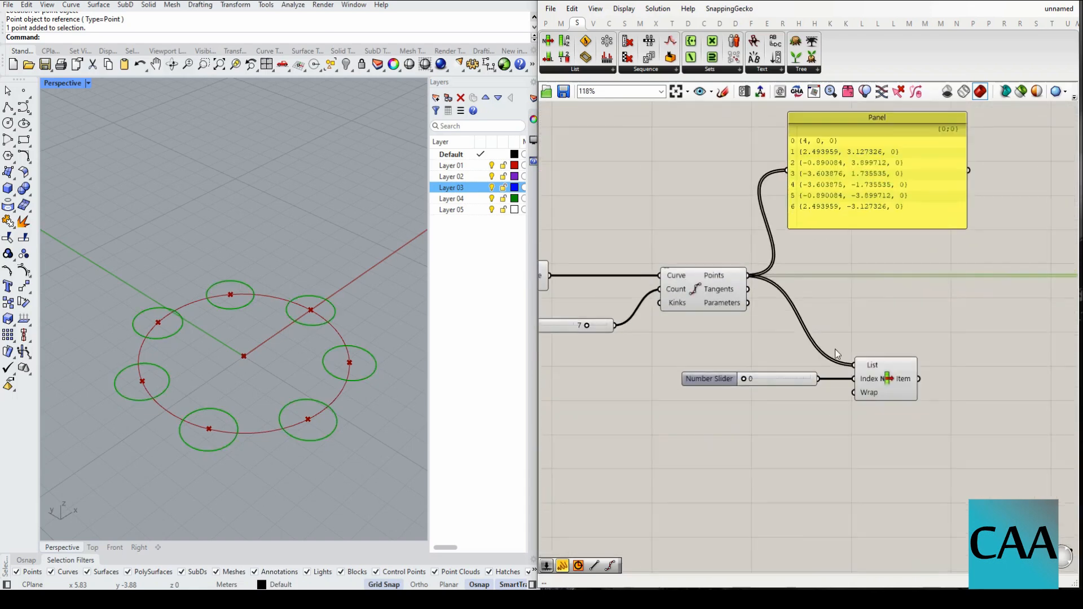
click(830, 385)
scroll(830, 384, up, 2)
drag(845, 410, 720, 394)
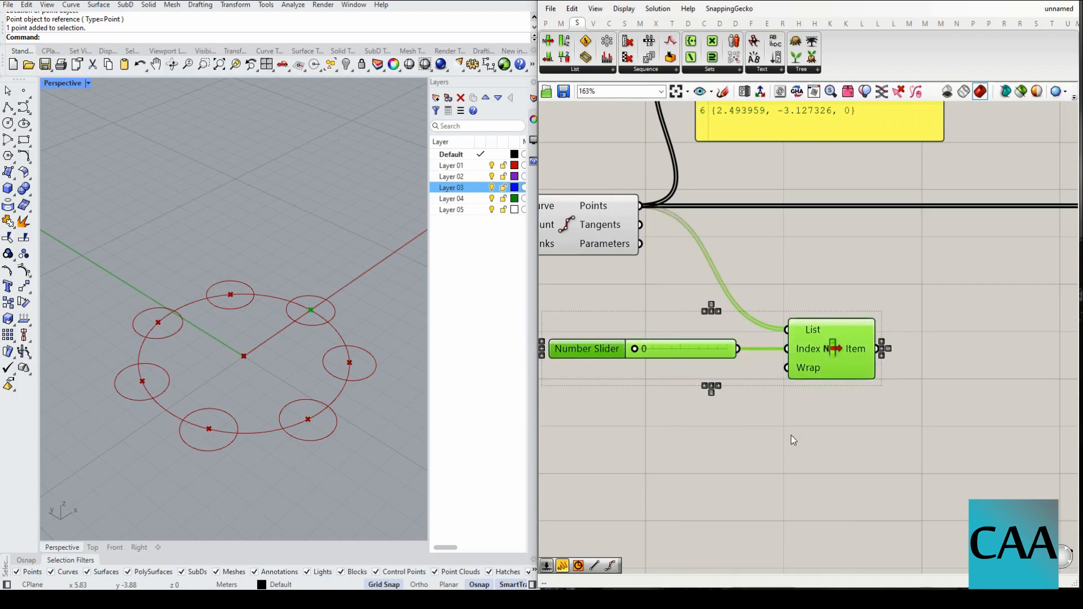
key(ctrl+c)
key(ctrl+v)
drag(830, 362, 841, 434)
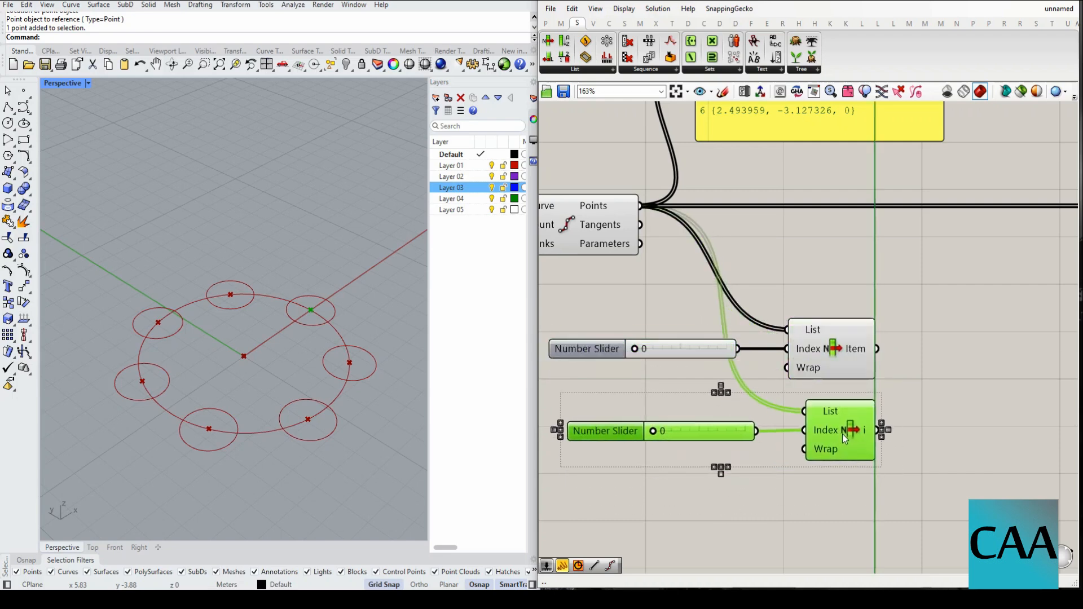
click(799, 464)
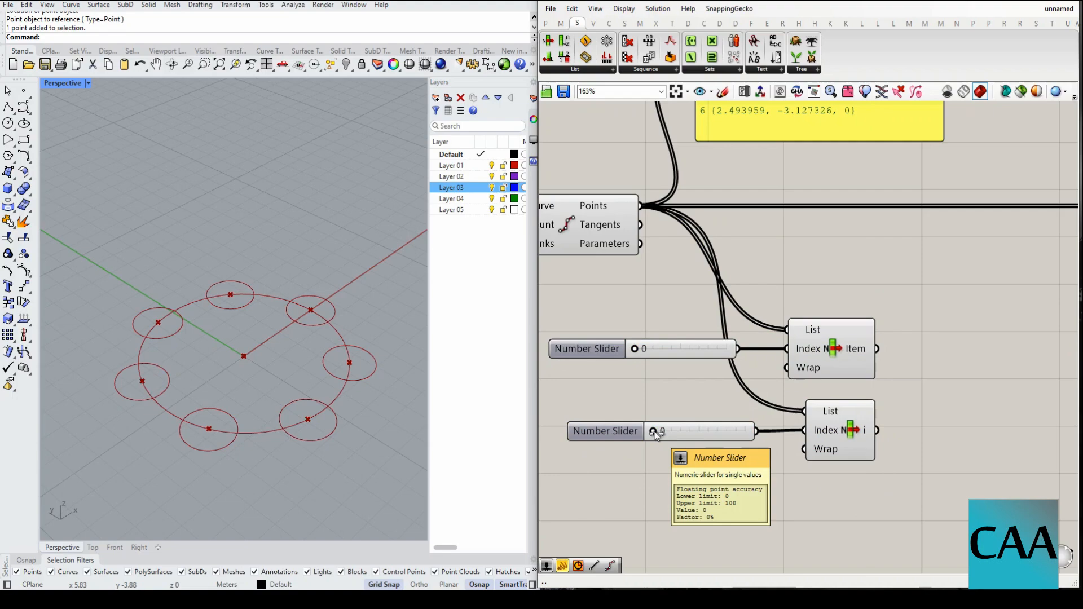
Set the index slider of the duplicated List Item component to 1.
drag(655, 433, 653, 437)
double_click(696, 439)
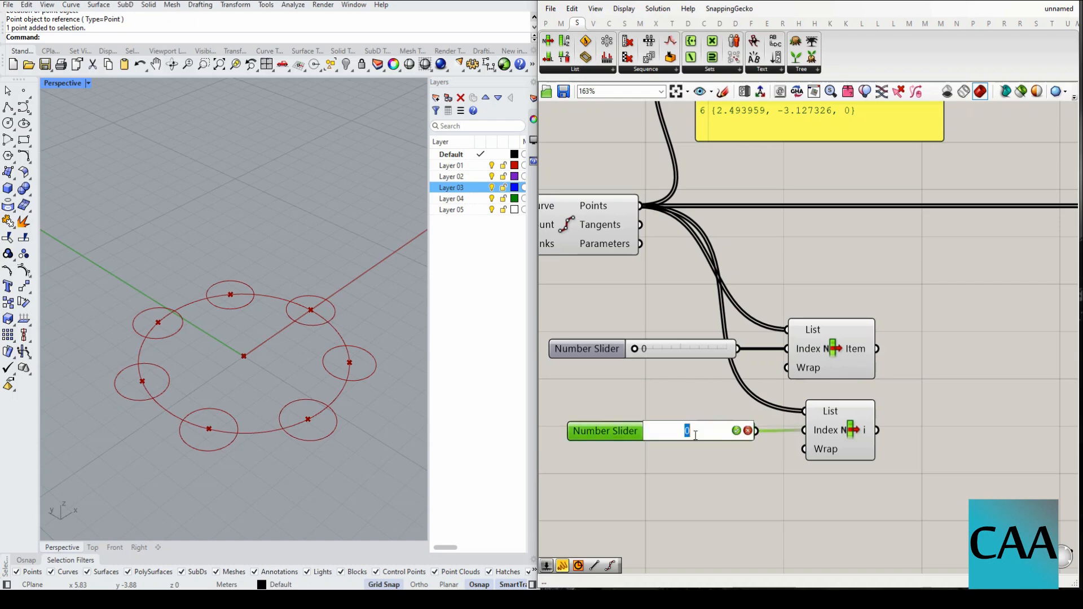
text(1)
key(Return)
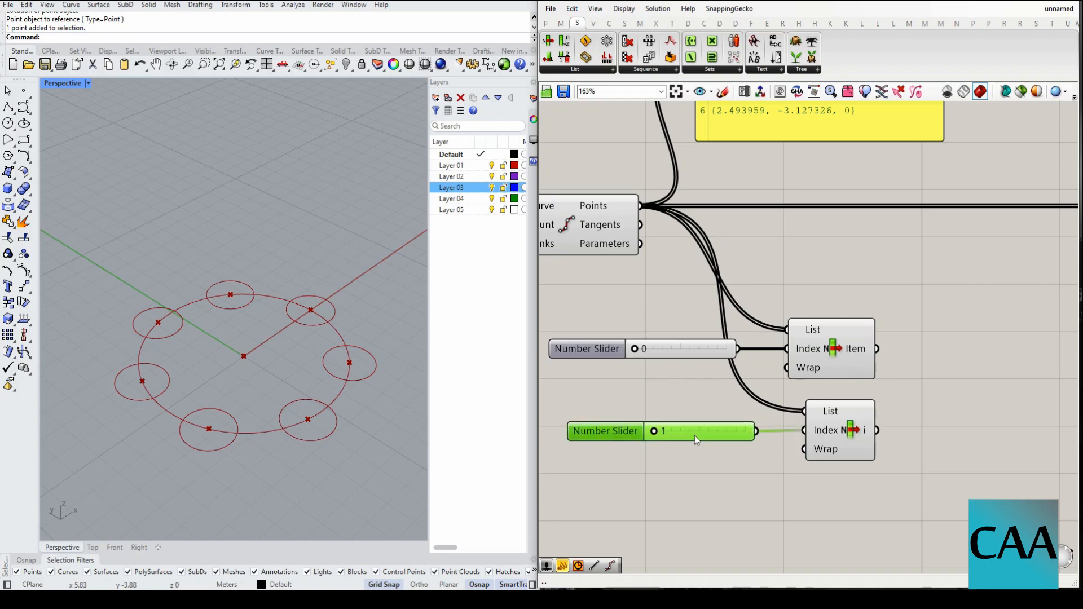
Select both List Item components to see which points on the circle they pick out.
click(852, 433)
click(848, 353)
drag(955, 278, 796, 544)
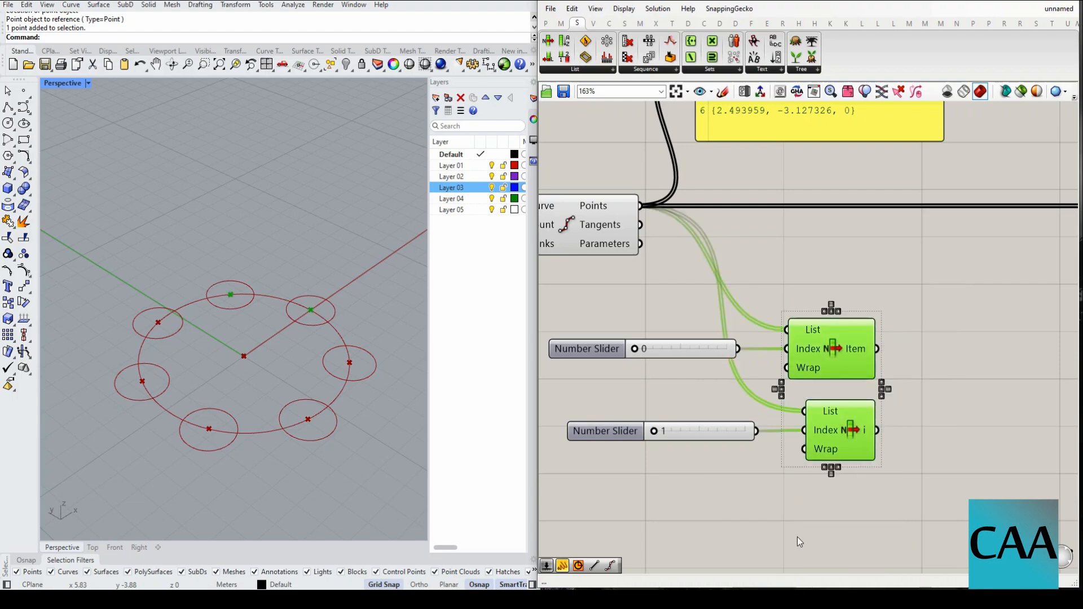
Add a Distance component beside the List Items and connect their outputs to its Point A and Point B inputs.
right_drag(974, 426, 903, 415)
click(902, 415)
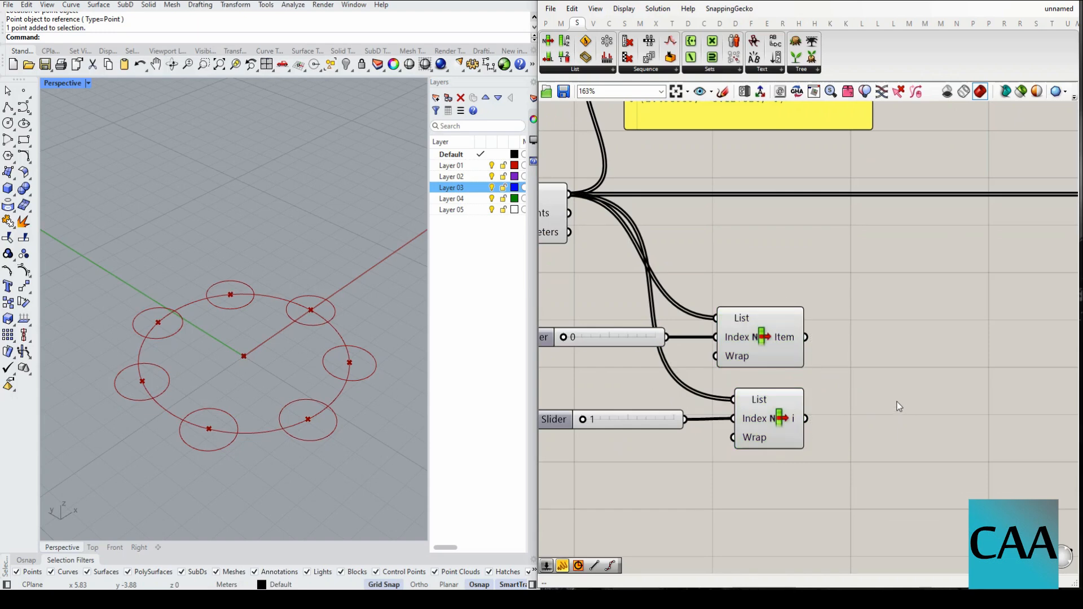
double_click(897, 405)
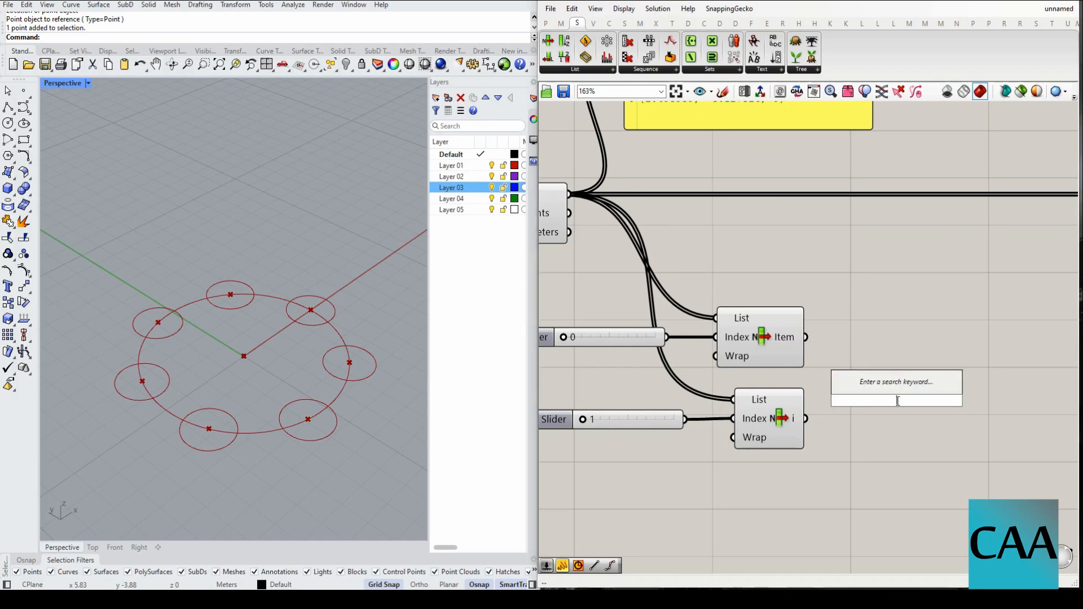
text(di)
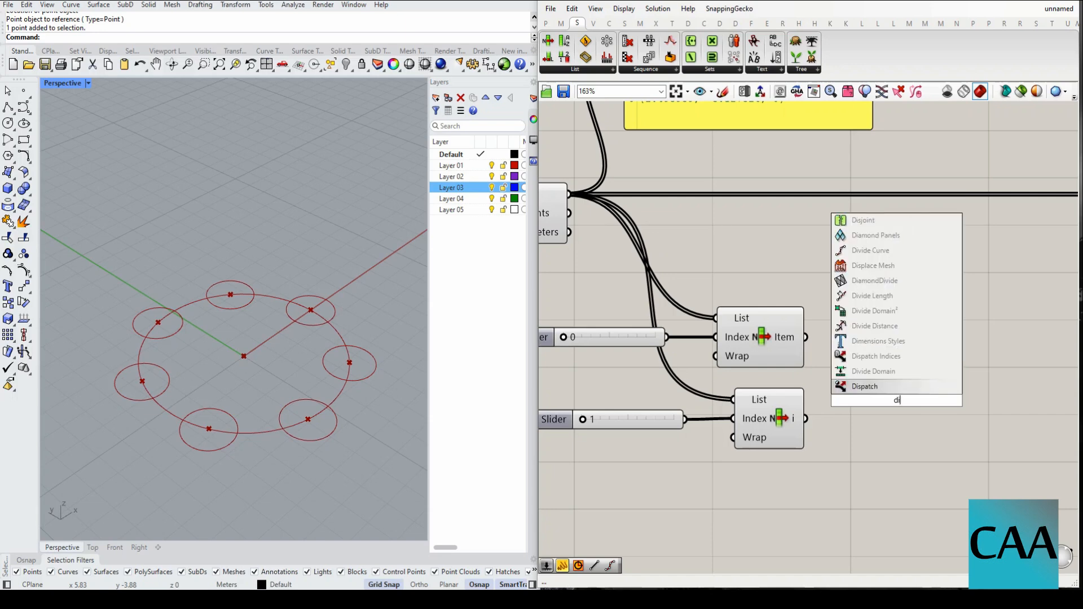
text(st)
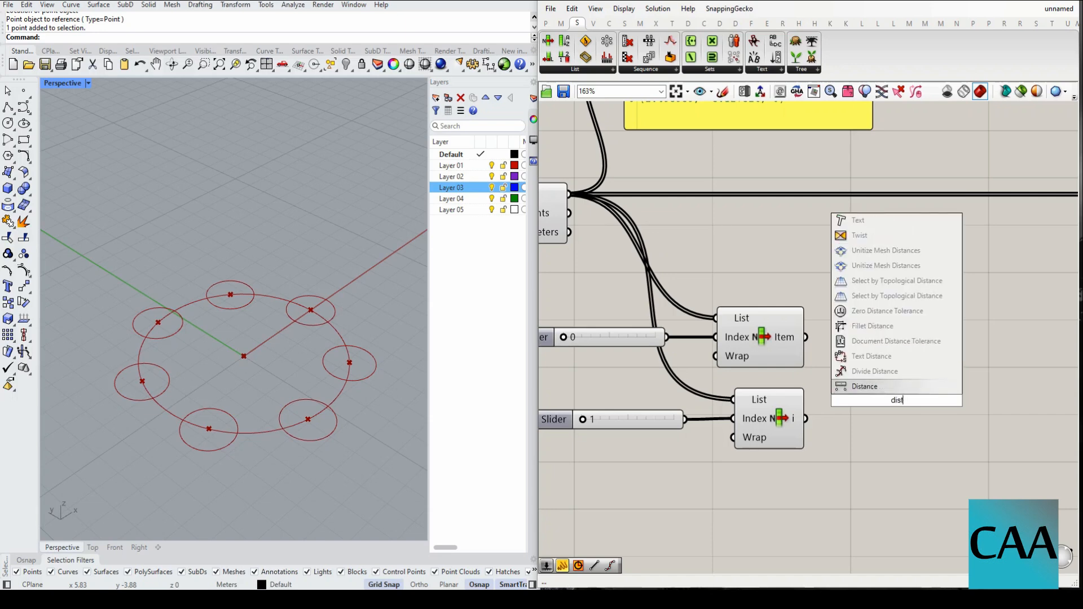
click(910, 387)
drag(905, 413, 961, 382)
drag(805, 337, 895, 358)
drag(806, 419, 897, 376)
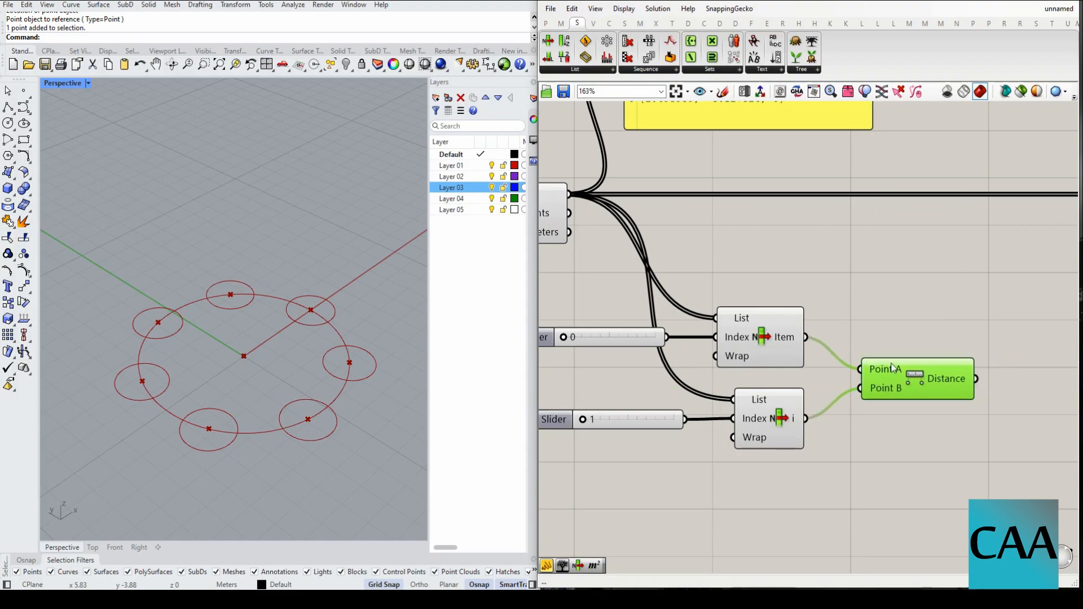
Move the point list Panel next to the Distance component, connect the Distance output to it and shrink its height.
scroll(728, 169, down, 3)
drag(728, 151, 925, 311)
scroll(914, 327, up, 3)
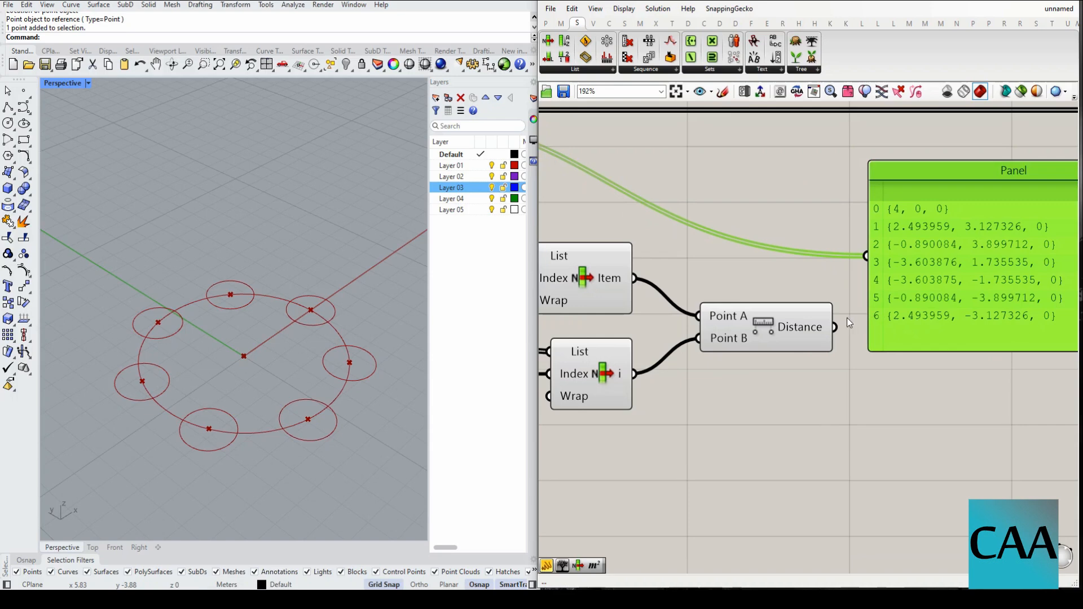
drag(834, 327, 858, 249)
drag(953, 276, 952, 346)
scroll(806, 322, down, 4)
scroll(875, 322, up, 3)
drag(900, 407, 893, 305)
drag(892, 282, 893, 333)
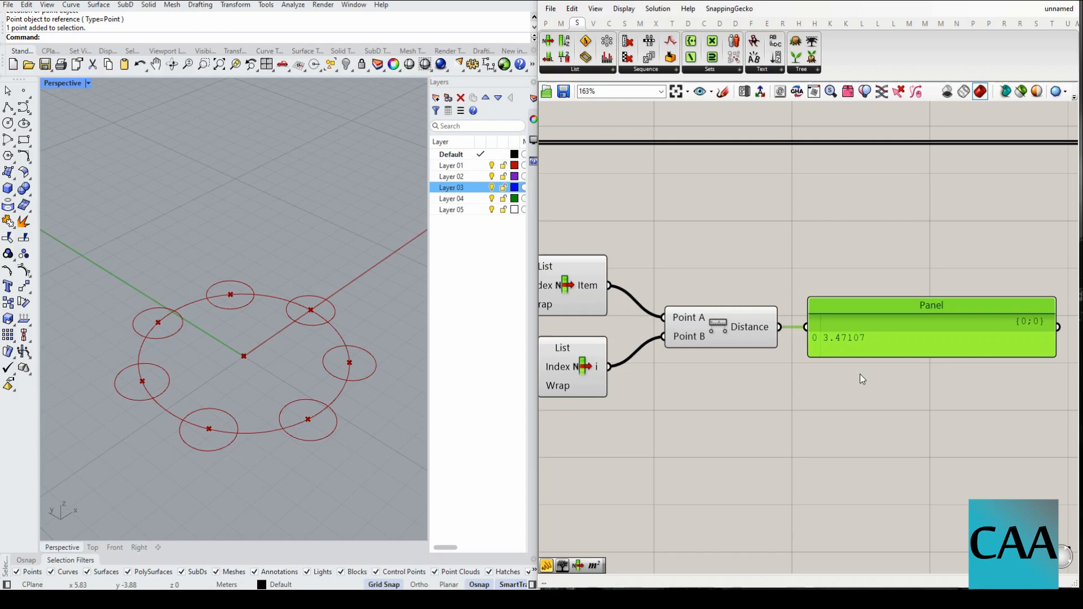
Reposition the Panel connected to the Distance output and delete it.
scroll(815, 359, down, 4)
right_drag(796, 361, 713, 359)
scroll(806, 345, up, 1)
drag(803, 341, 832, 368)
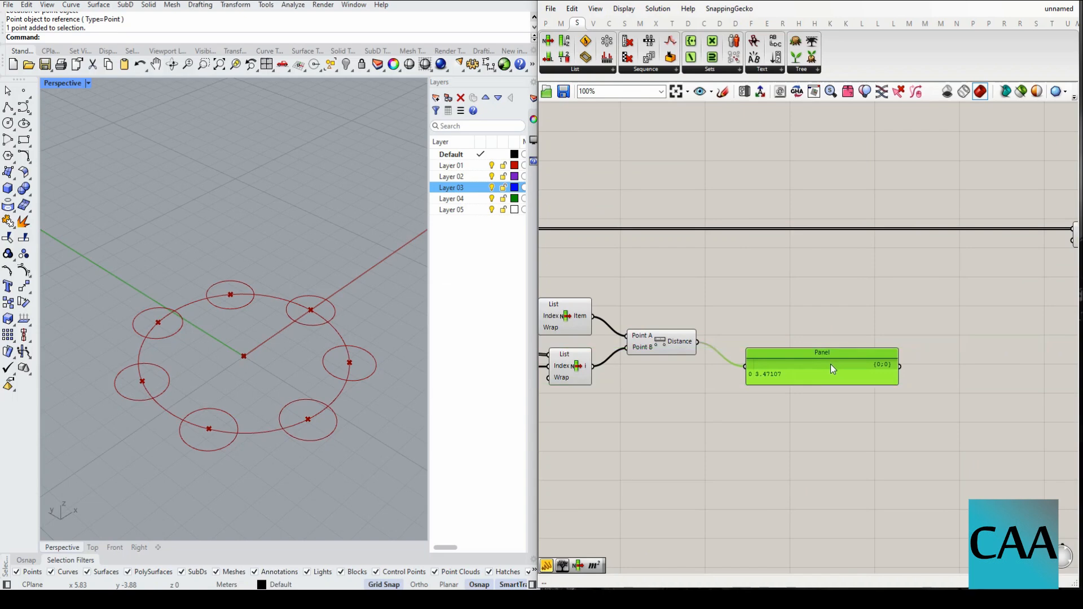
scroll(789, 338, up, 4)
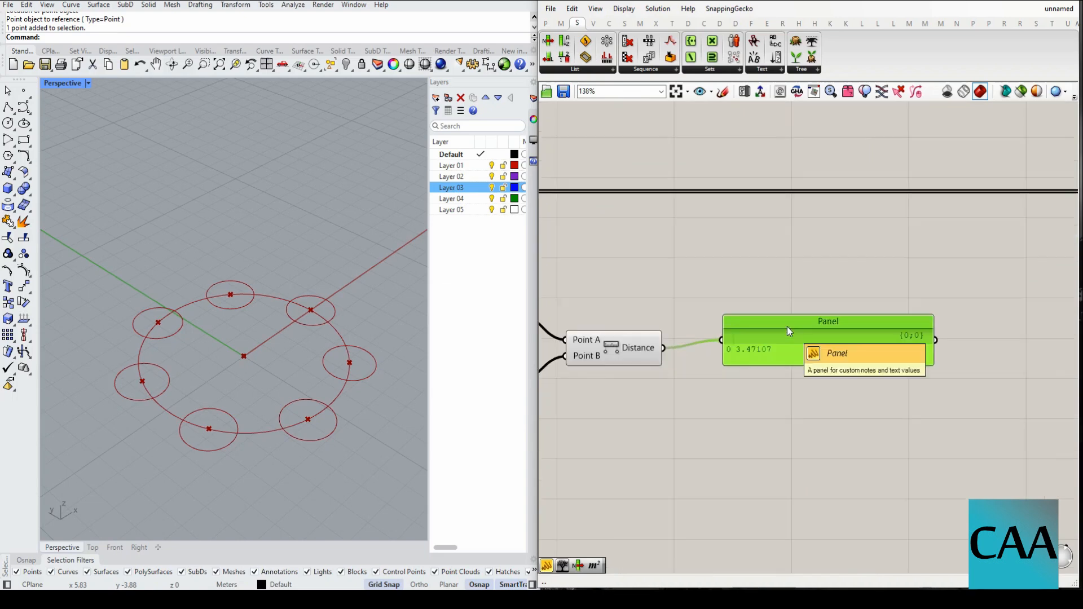
scroll(784, 340, down, 1)
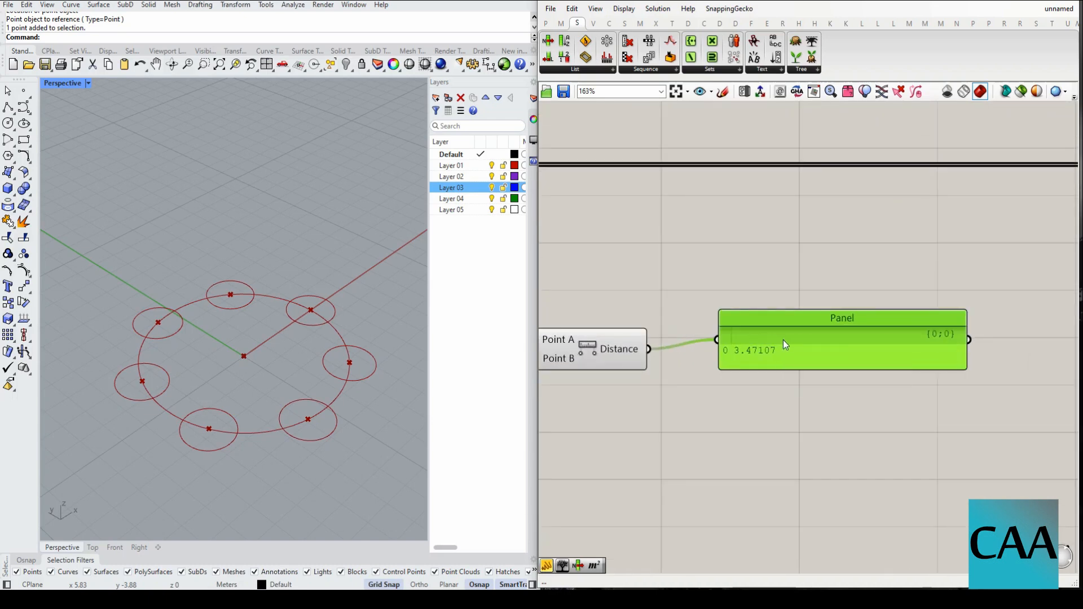
drag(783, 339, 775, 368)
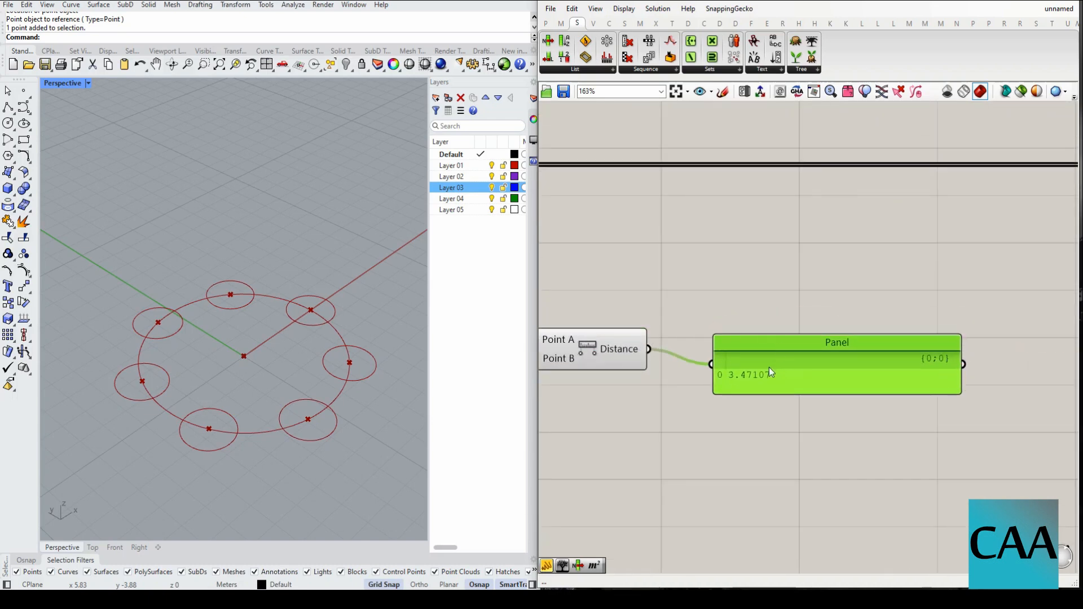
key(Delete)
Place the second Circle component above and to the right of Distance, and connect the Distance output to its Radius input.
scroll(772, 367, down, 5)
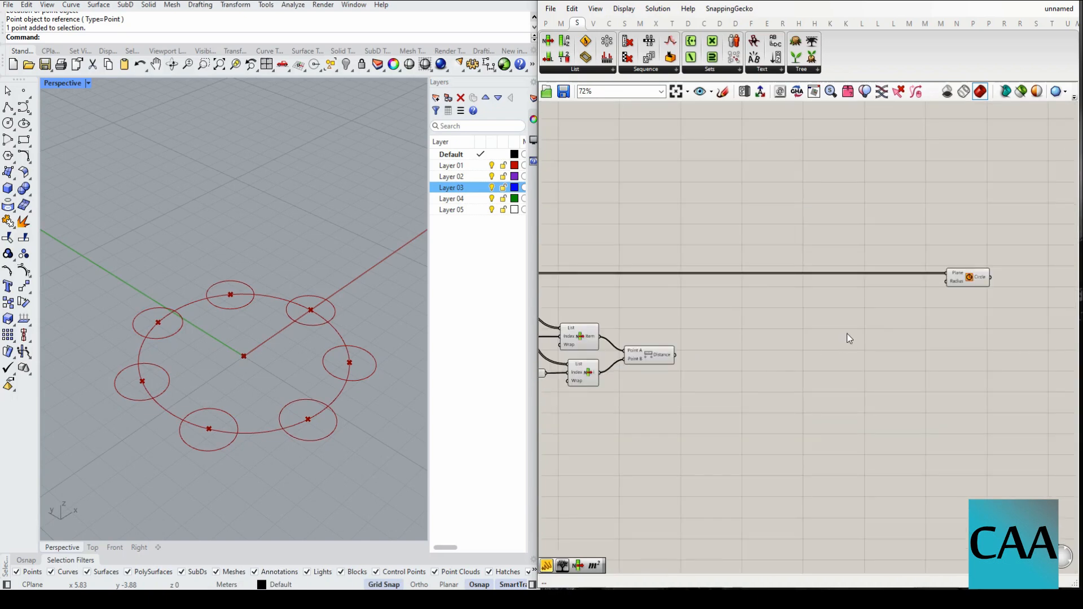
drag(972, 279, 728, 323)
scroll(705, 339, up, 4)
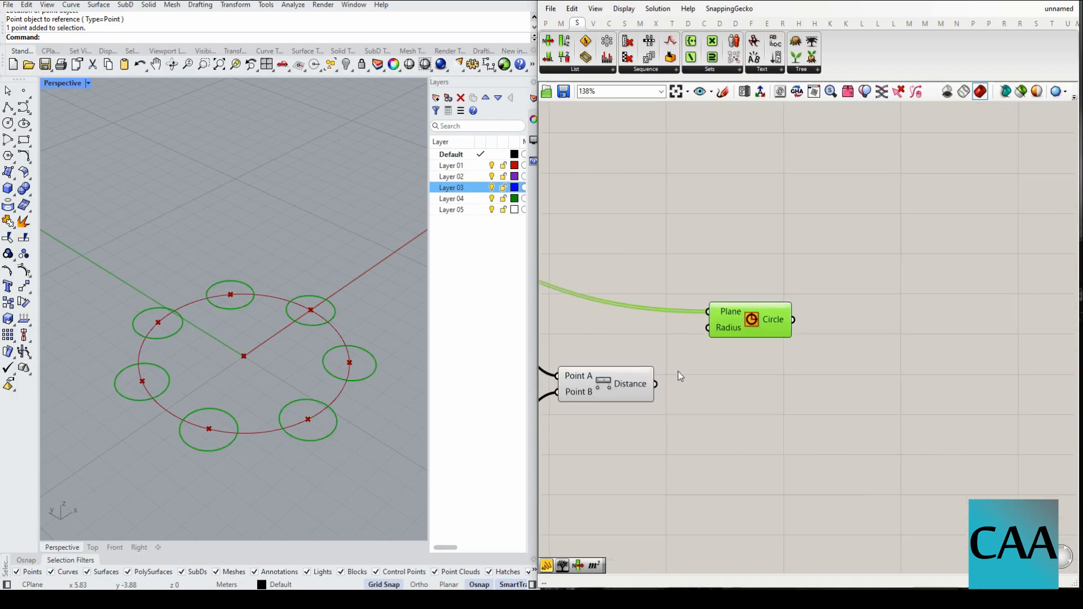
drag(655, 383, 829, 279)
scroll(706, 332, up, 1)
click(838, 363)
right_drag(382, 329, 336, 364)
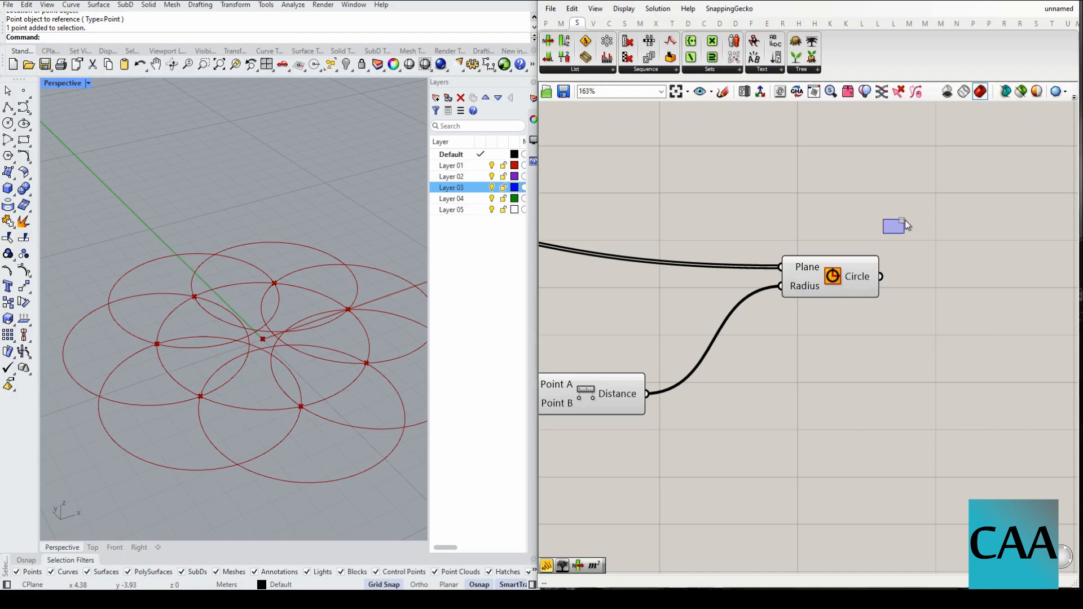
drag(830, 282, 924, 224)
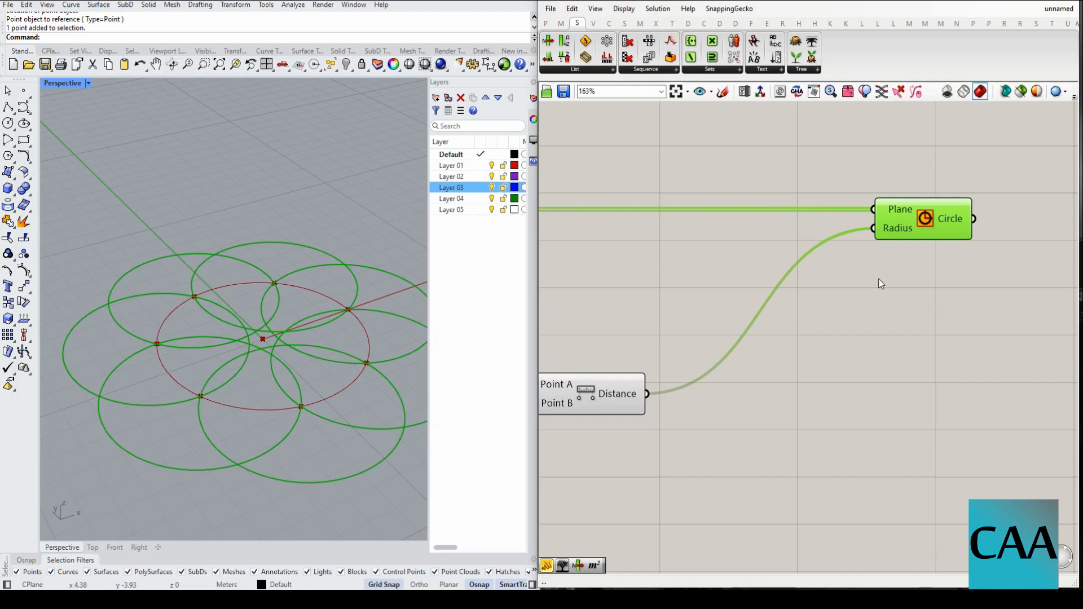
scroll(703, 372, up, 2)
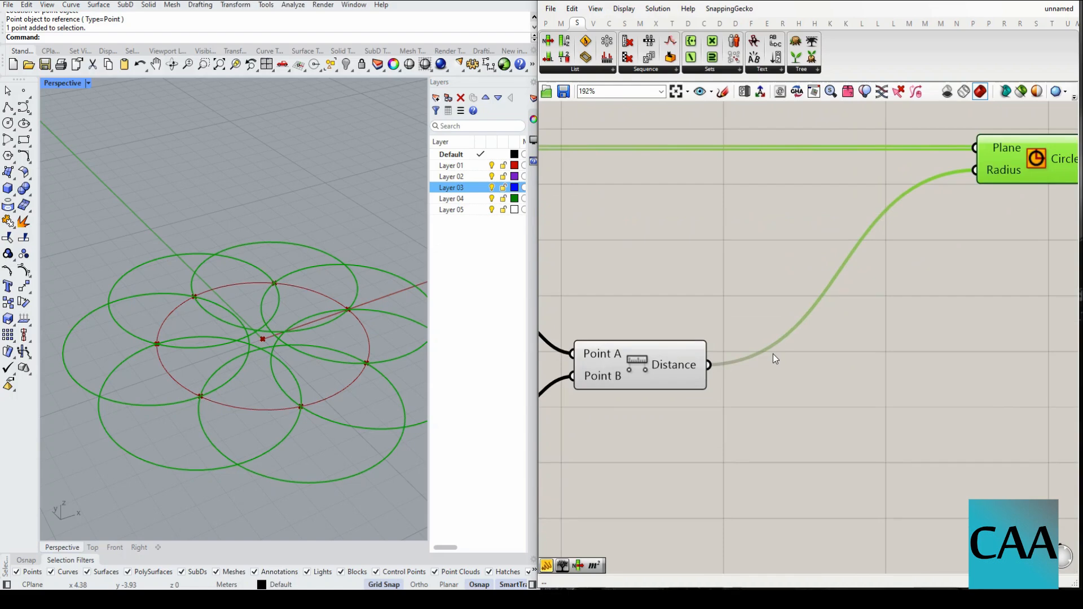
scroll(758, 362, down, 3)
scroll(764, 366, up, 3)
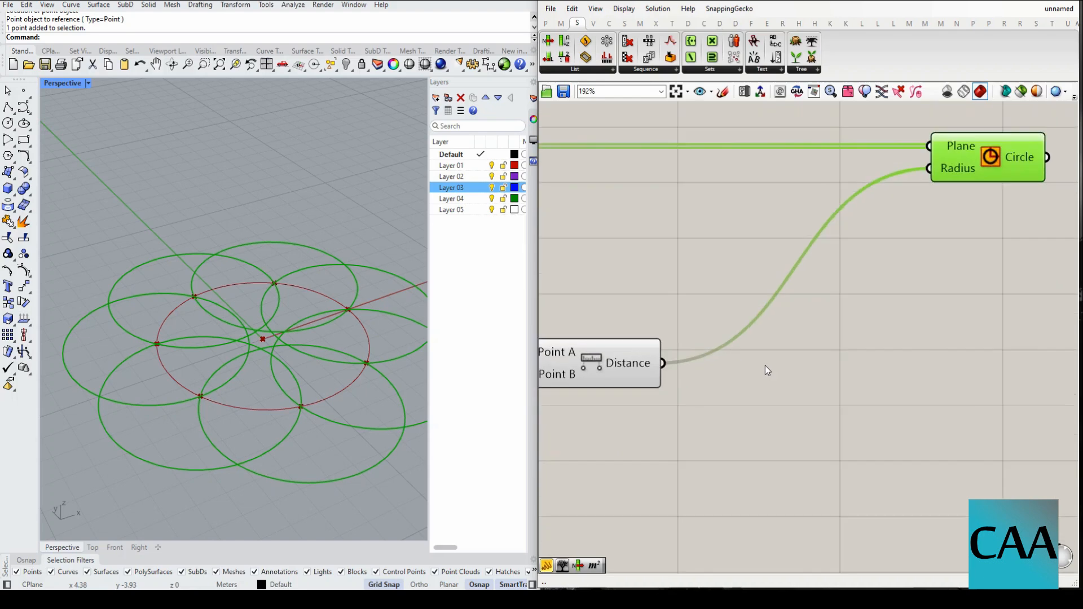
scroll(764, 366, down, 3)
scroll(709, 376, up, 3)
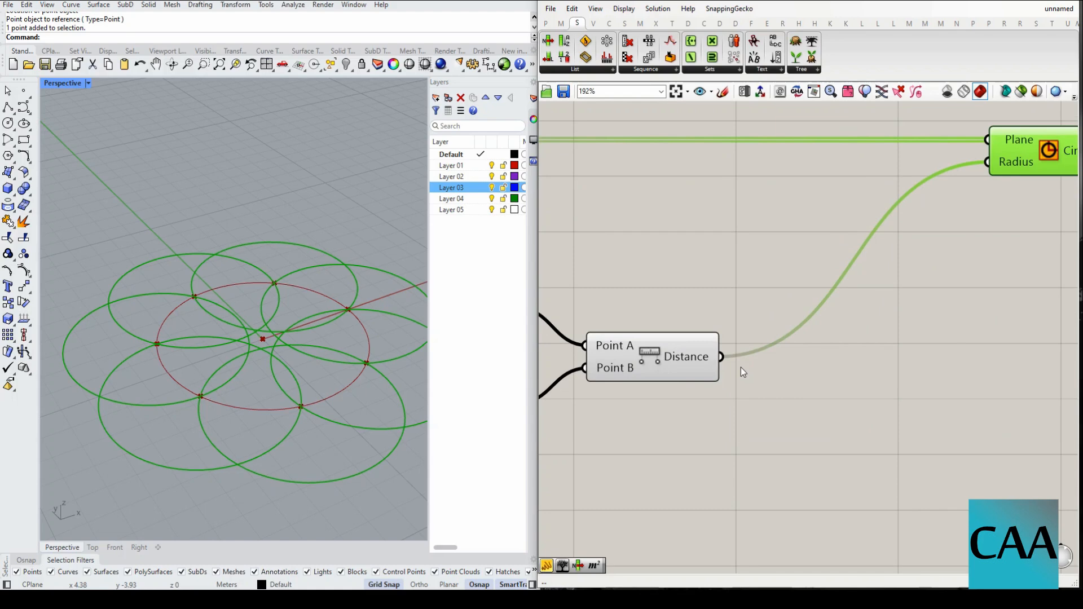
Add a Division component below and to the right of Distance, and connect the Distance output to its A input.
scroll(741, 350, down, 3)
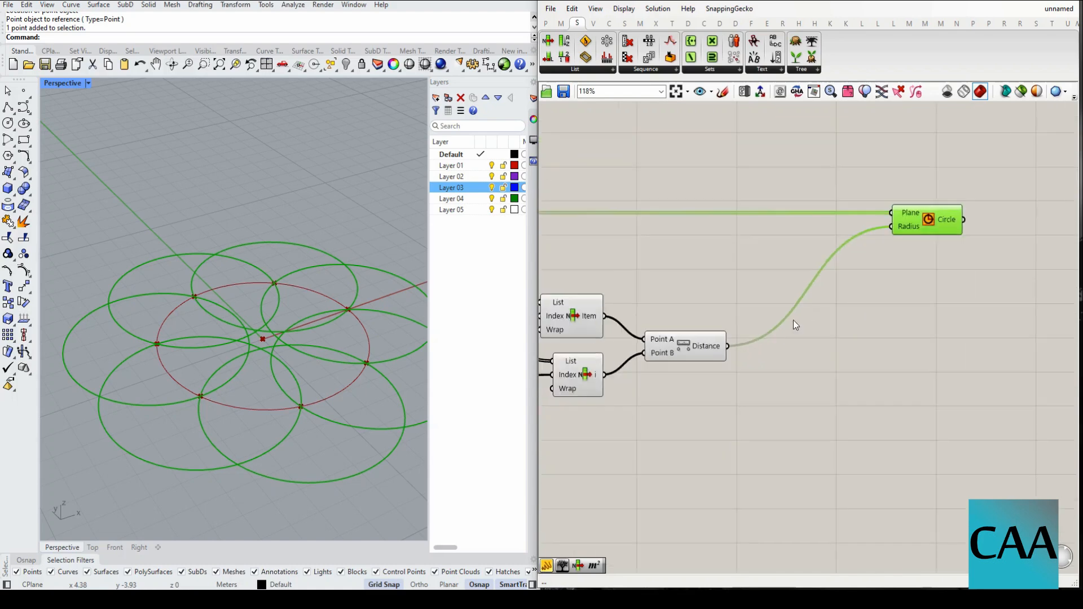
scroll(833, 320, up, 2)
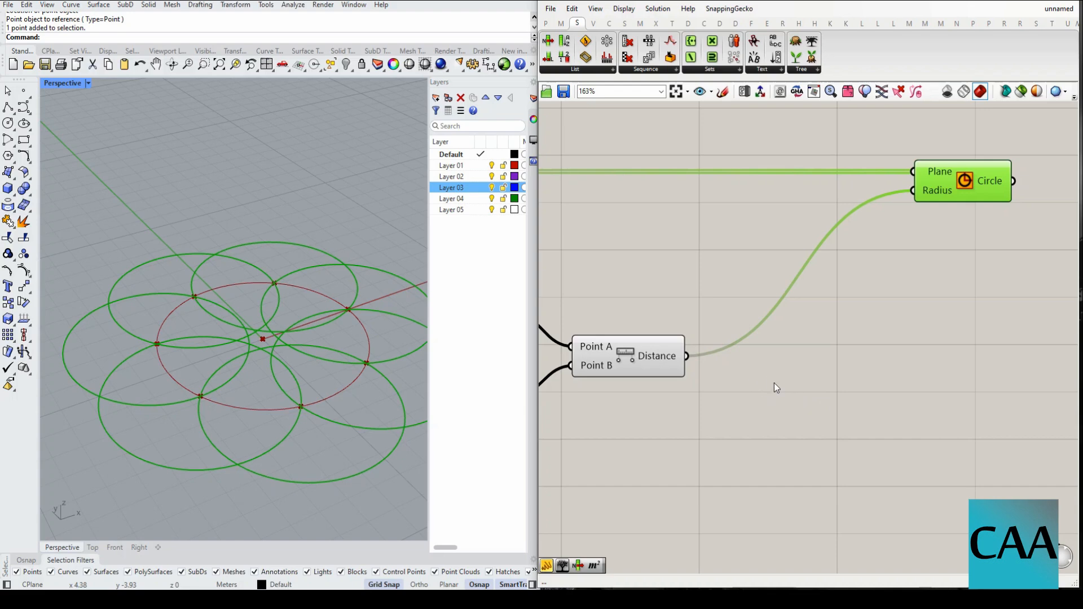
double_click(790, 387)
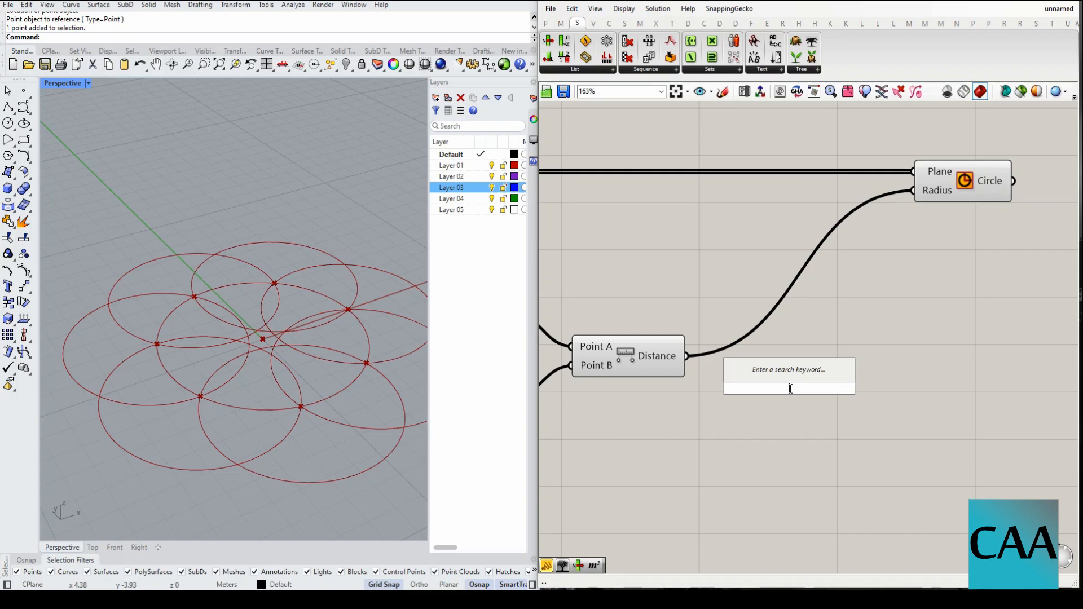
click(820, 411)
double_click(820, 410)
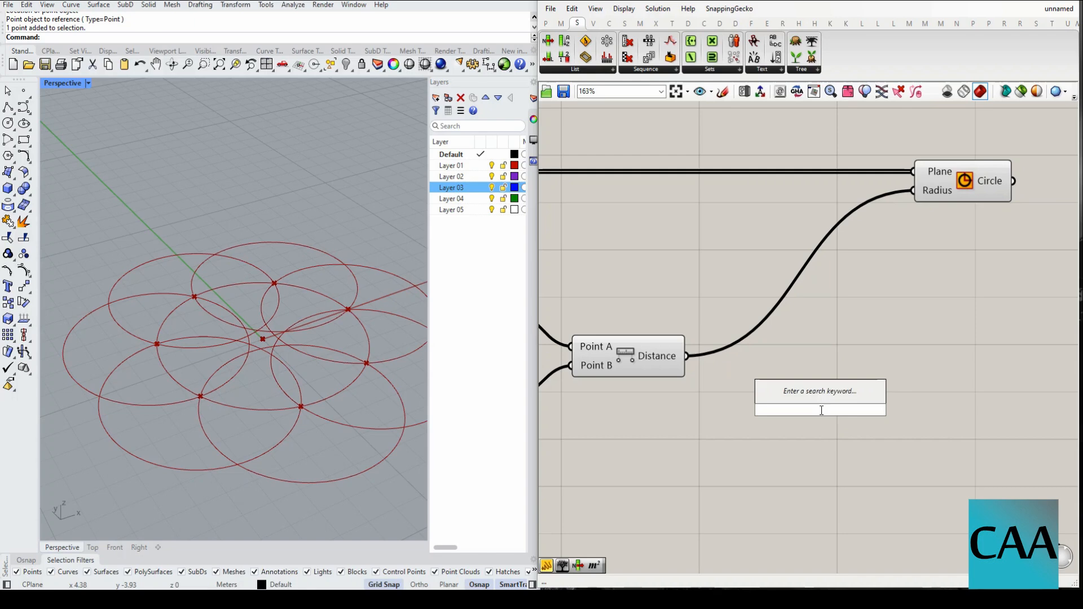
text(/)
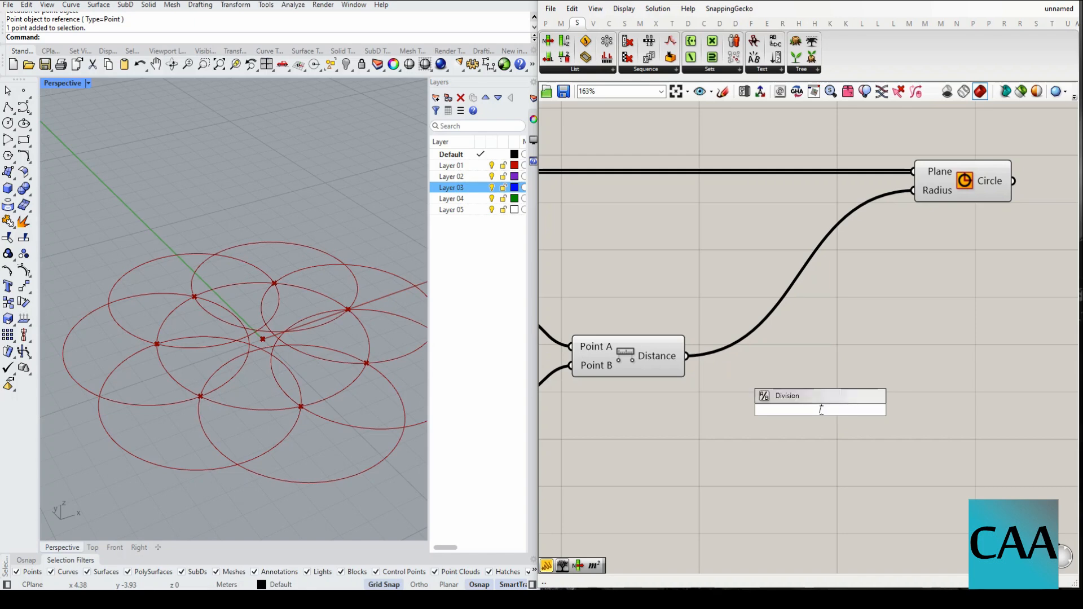
key(Return)
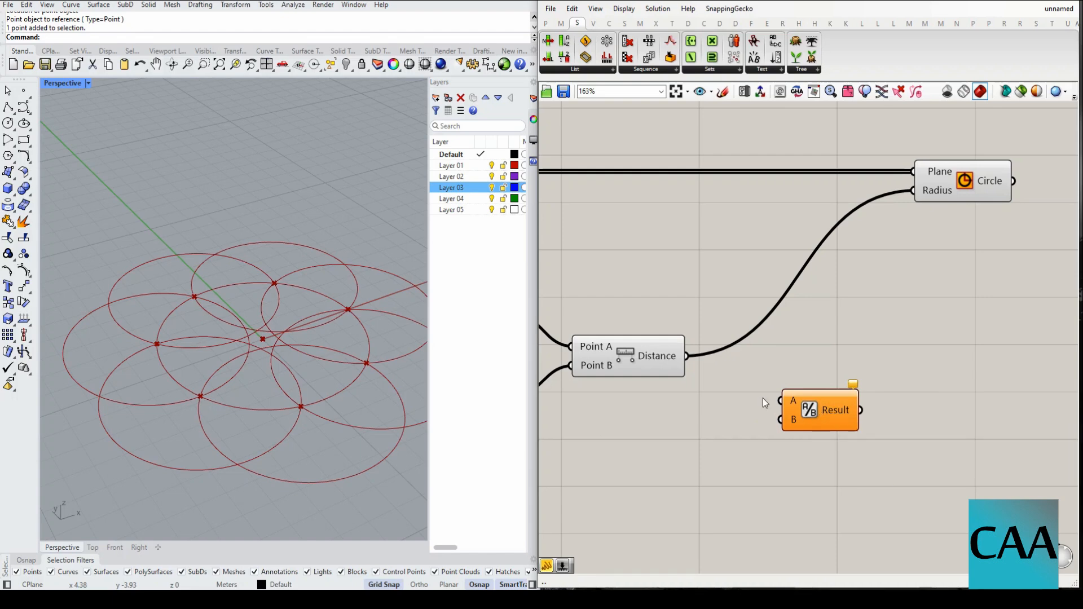
drag(684, 355, 781, 400)
double_click(732, 455)
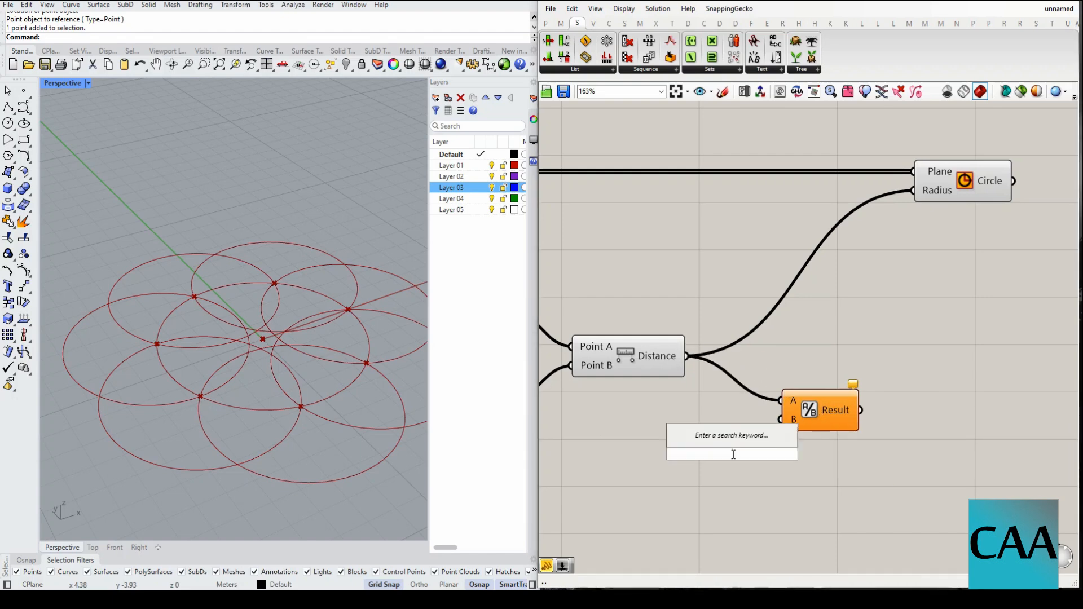
text(//)
key(BackSpace)
key(BackSpace)
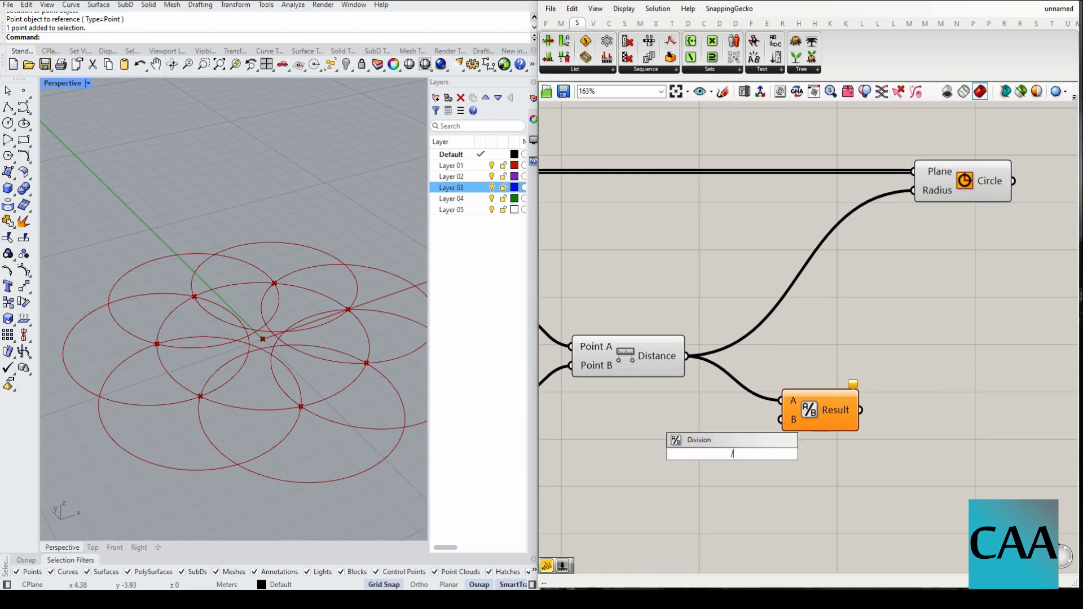
Add a Panel containing 2 below Distance, shrink it to a compact size and connect it to Division's B input.
click(545, 23)
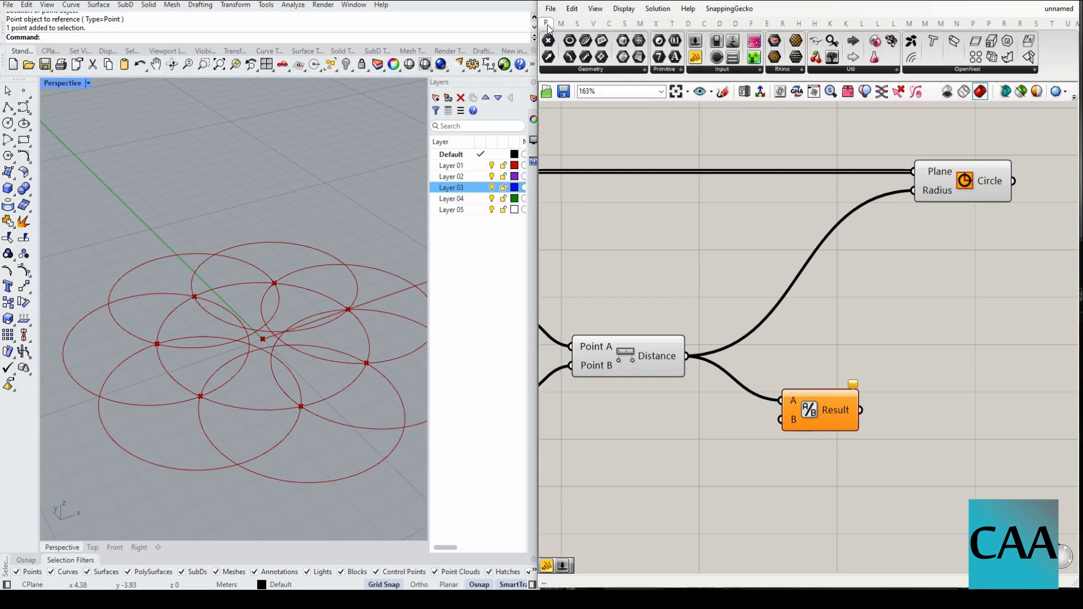
drag(709, 57, 626, 432)
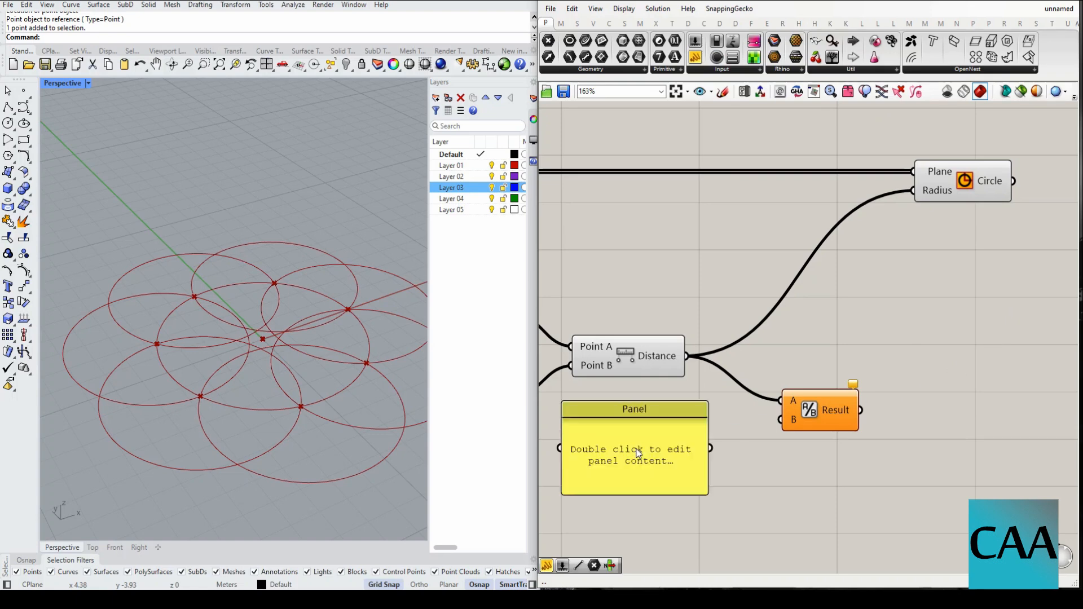
double_click(647, 455)
text(2)
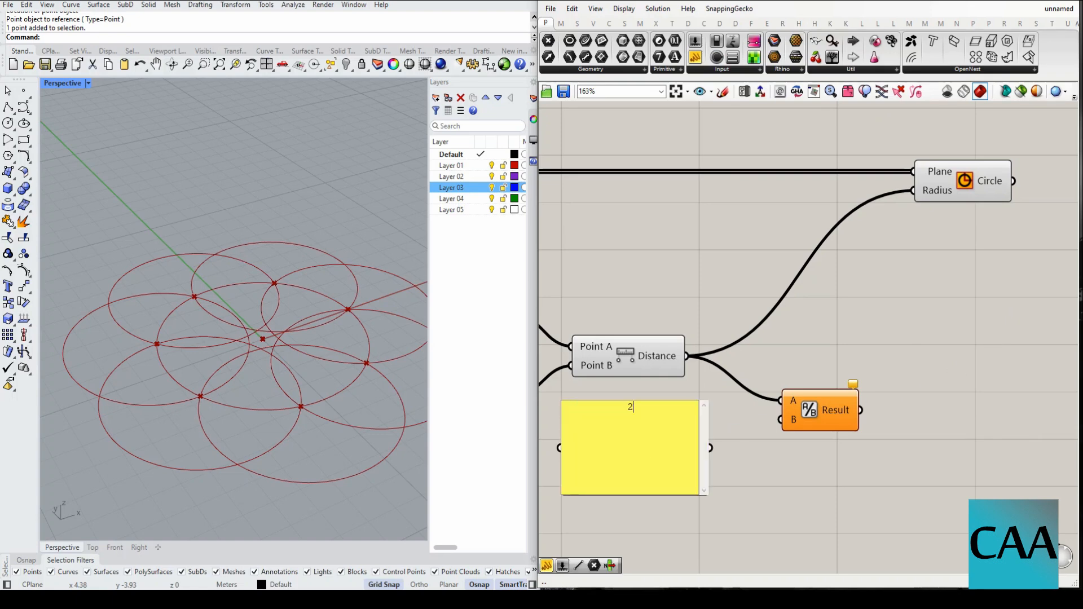
click(736, 235)
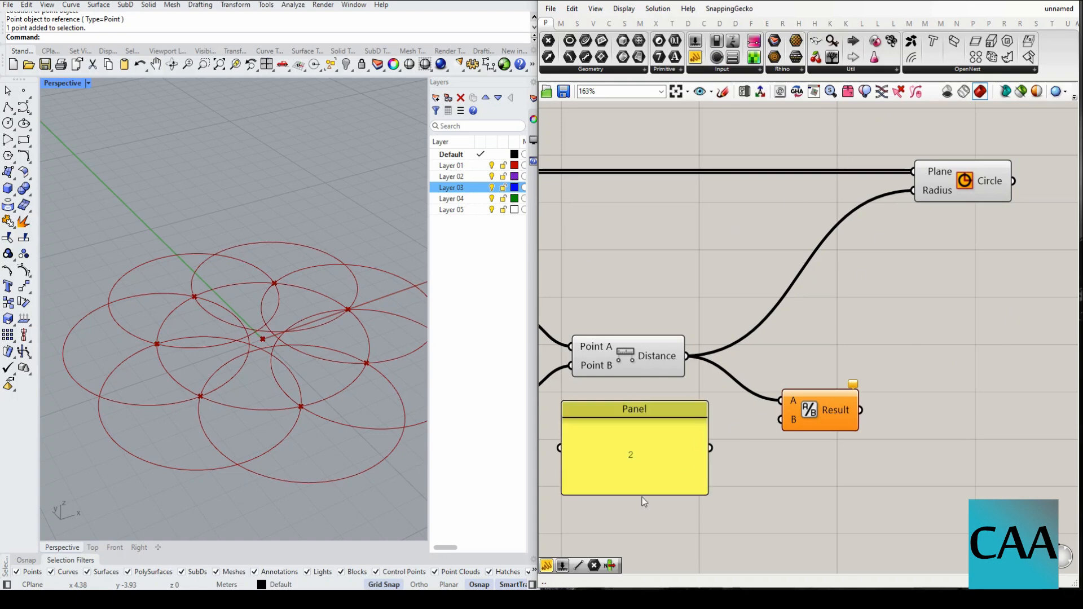
drag(642, 496, 780, 419)
drag(718, 459, 678, 458)
Place an empty Panel above the Division component and connect the Distance output to it.
scroll(667, 453, down, 2)
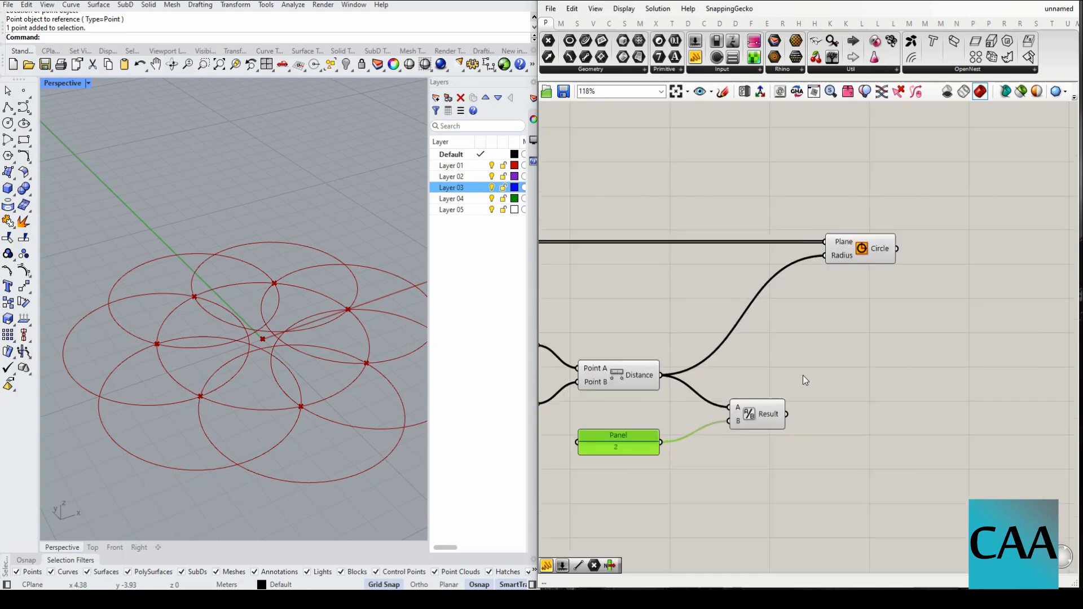
scroll(803, 372, up, 1)
drag(696, 56, 835, 227)
scroll(903, 262, down, 2)
scroll(841, 318, up, 4)
click(849, 311)
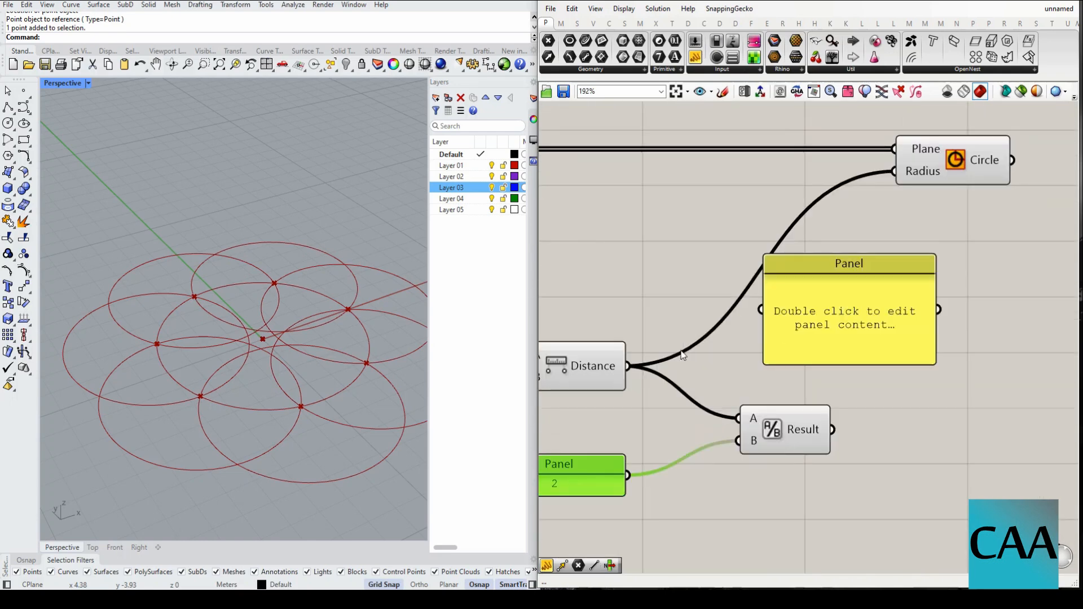
drag(629, 366, 759, 311)
scroll(864, 346, up, 1)
right_drag(896, 345, 867, 332)
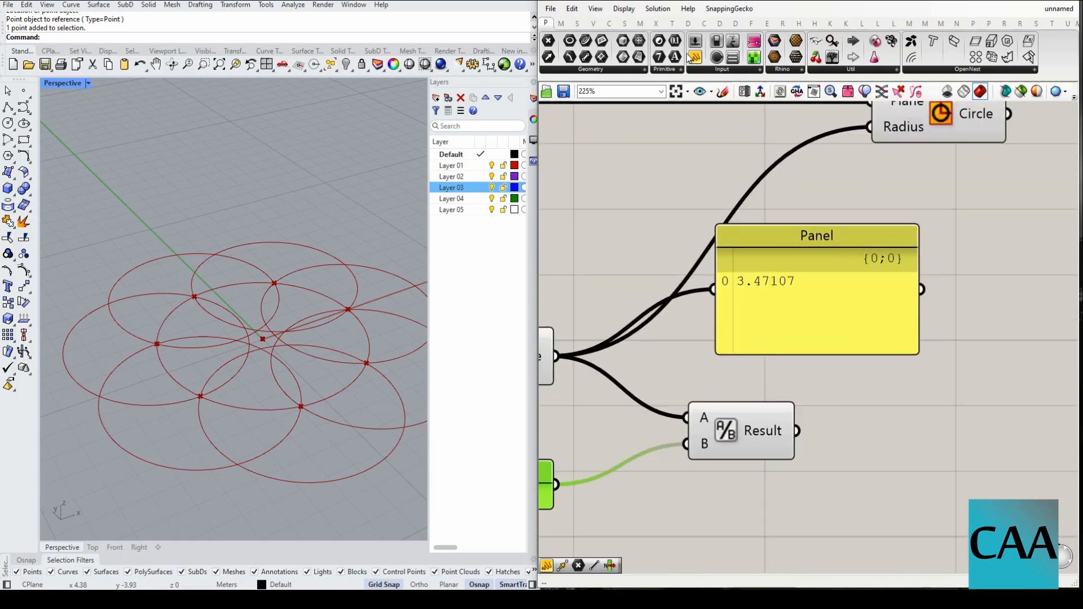
Place another Panel beside the Division component and connect the Result output to it.
click(694, 57)
scroll(682, 181, down, 4)
scroll(842, 323, up, 3)
click(866, 333)
drag(683, 306, 781, 333)
scroll(795, 348, down, 3)
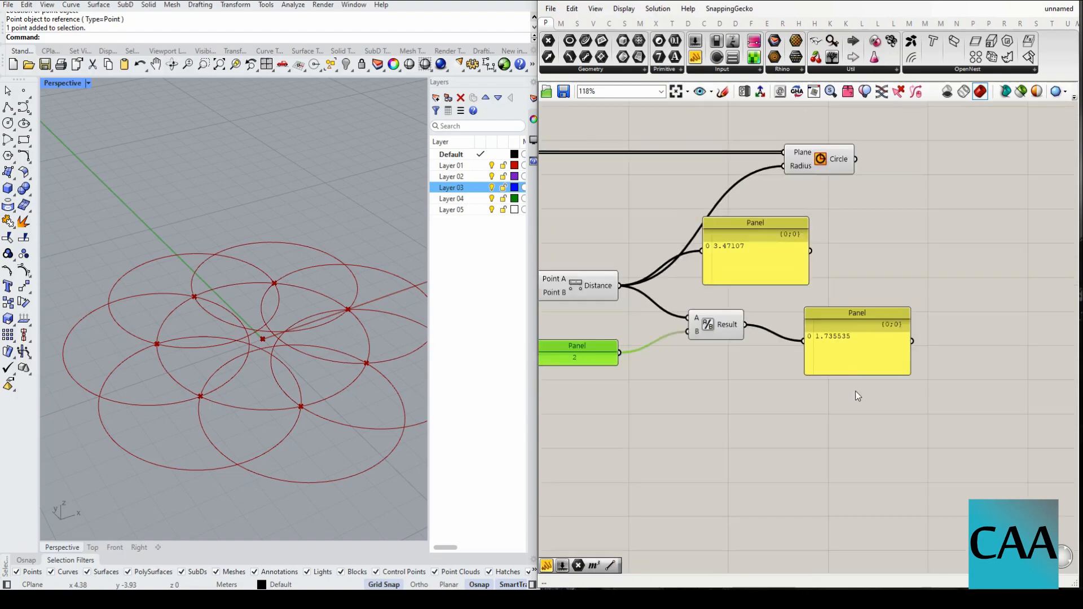
Delete the two Panels that display the Distance and Division outputs.
scroll(795, 348, up, 3)
drag(860, 435, 754, 177)
key(Delete)
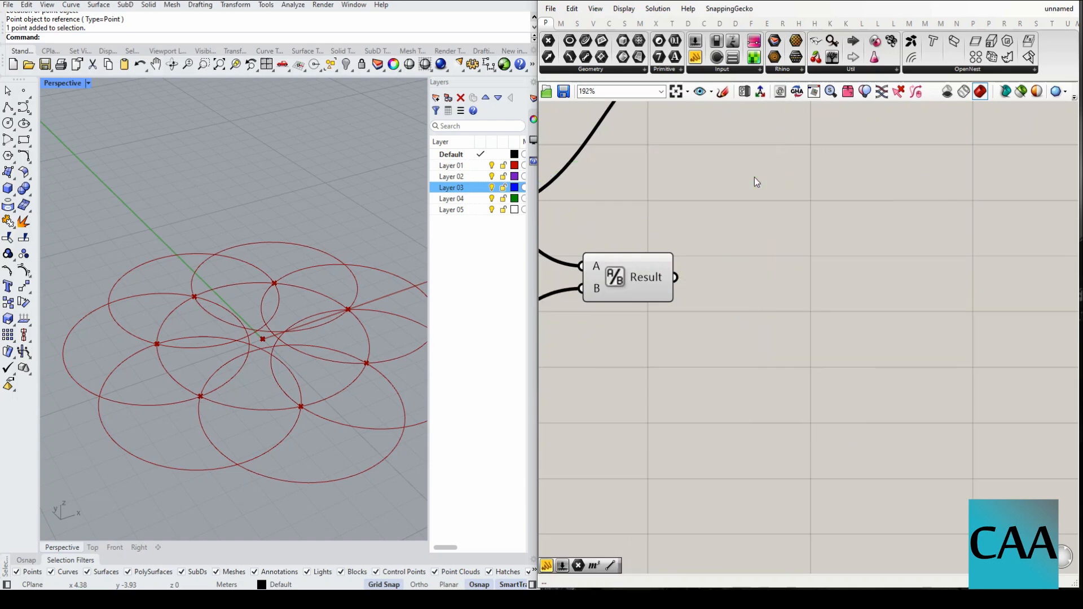
Connect Division's Result output to the Radius input of the second Circle component, replacing the Distance connection.
scroll(753, 177, down, 1)
right_drag(754, 177, 748, 258)
drag(684, 344, 737, 124)
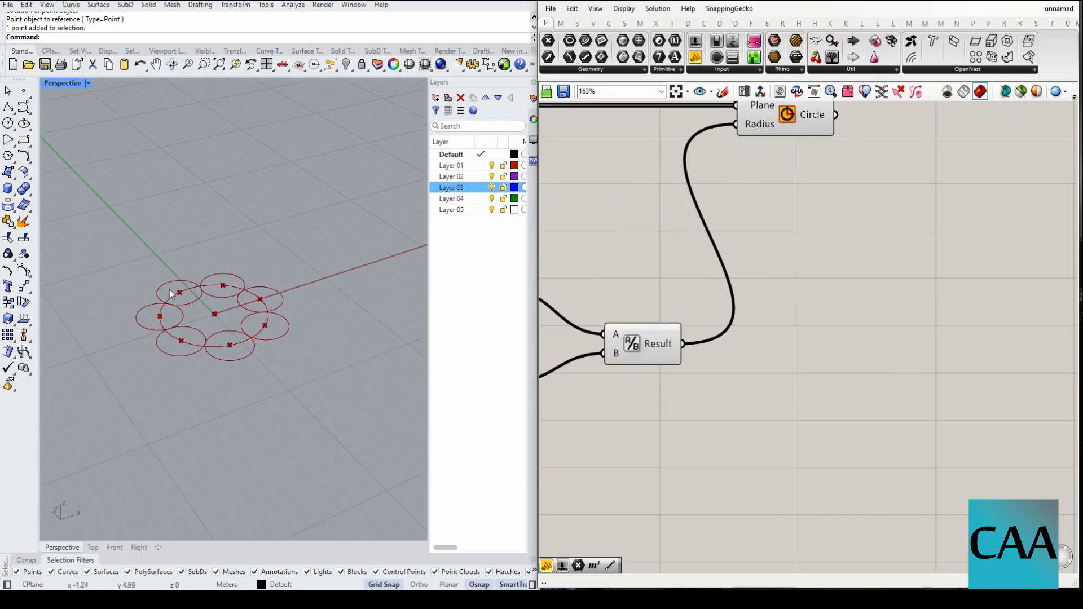
Examine the resized circles around the base circle in the Perspective viewport.
scroll(169, 289, up, 5)
scroll(251, 299, down, 7)
scroll(252, 271, up, 7)
scroll(259, 285, down, 4)
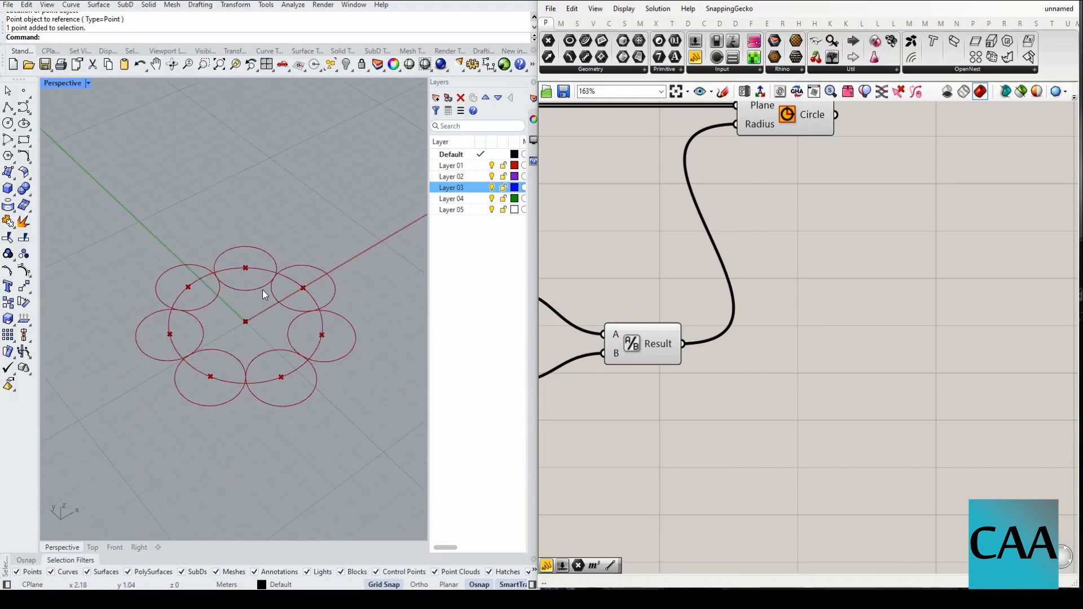
scroll(262, 289, up, 5)
right_drag(263, 290, 266, 312)
scroll(275, 338, down, 3)
scroll(276, 361, up, 2)
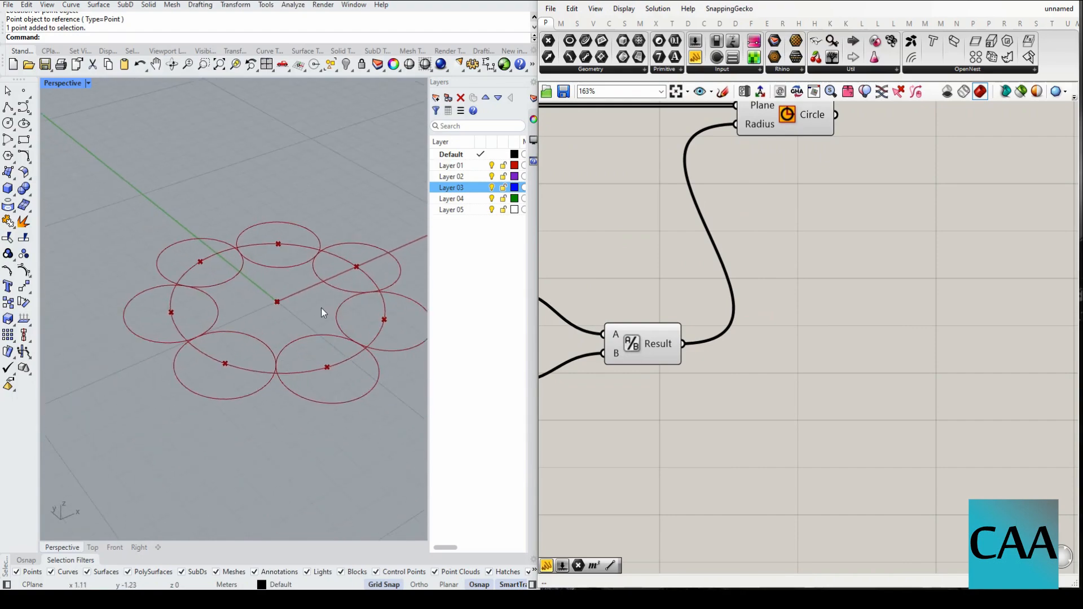
scroll(287, 310, down, 5)
scroll(289, 309, up, 5)
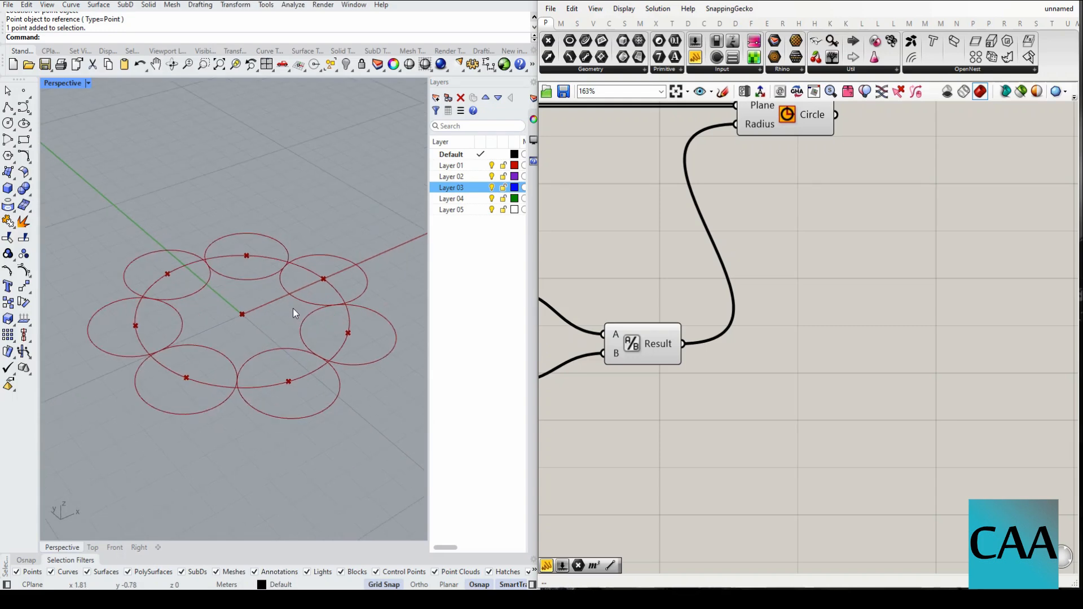
Set the Number Slider feeding the base Circle's Radius to 5.
scroll(945, 295, down, 5)
scroll(945, 295, up, 2)
scroll(777, 272, up, 3)
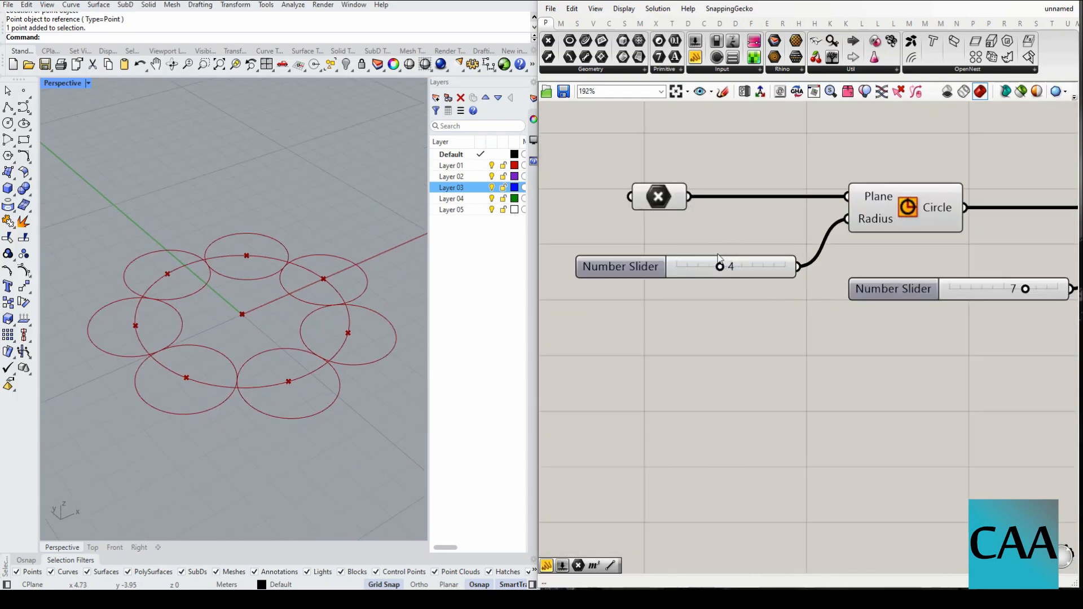
mouse_move(725, 265)
mouse_down()
mouse_move(760, 266)
mouse_move(779, 285)
mouse_move(731, 271)
mouse_up()
Test the Number Slider feeding Divide Curve's Count input, leaving it at 7.
scroll(289, 315, down, 5)
scroll(289, 315, up, 2)
scroll(592, 297, down, 4)
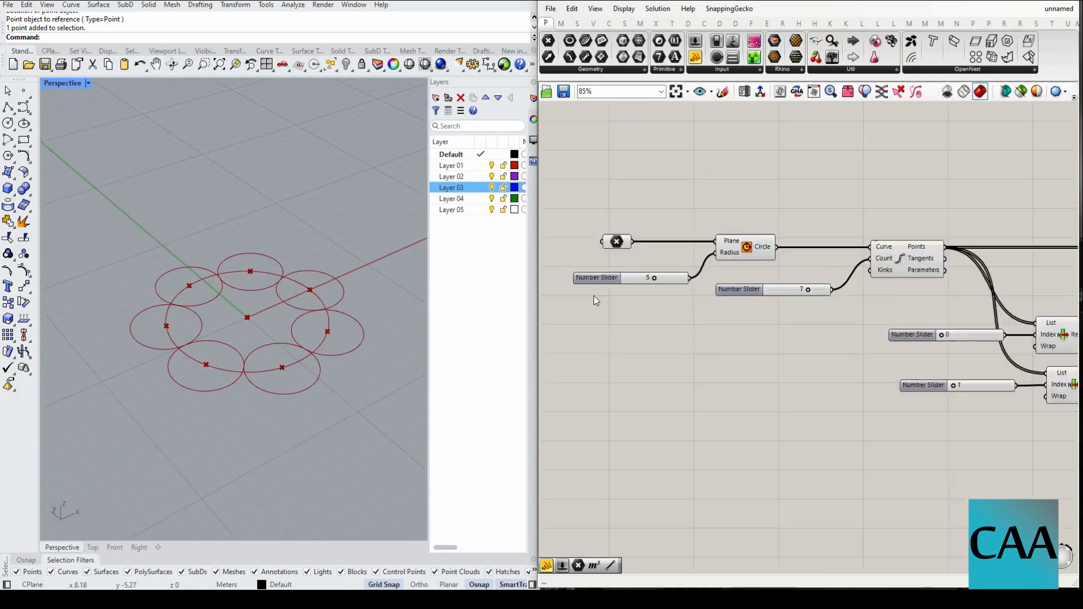
scroll(799, 302, up, 3)
right_drag(800, 302, 720, 300)
mouse_move(738, 282)
mouse_down()
mouse_move(715, 280)
mouse_move(734, 285)
mouse_up()
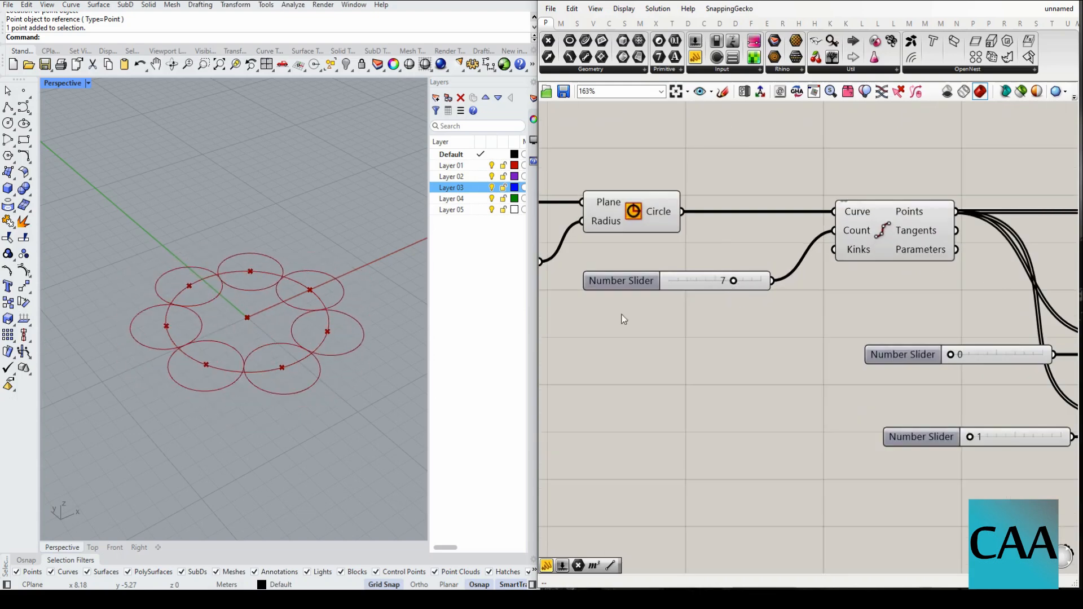
Move the second Circle component farther to the right of Division to space out the definition.
scroll(793, 313, down, 4)
scroll(823, 313, up, 2)
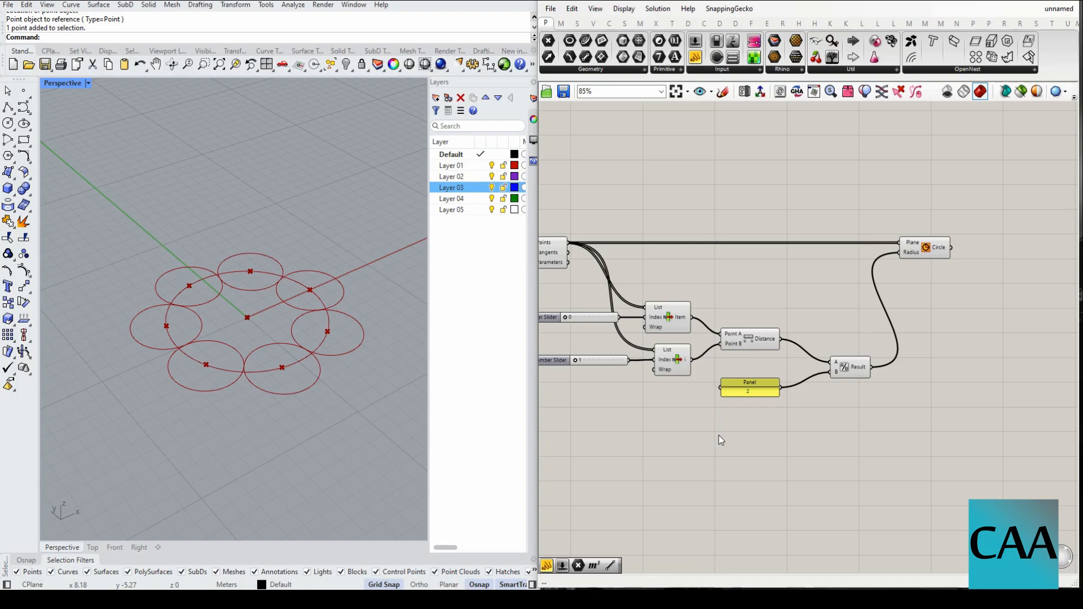
scroll(722, 431, down, 1)
scroll(887, 286, up, 2)
drag(890, 287, 945, 286)
click(922, 428)
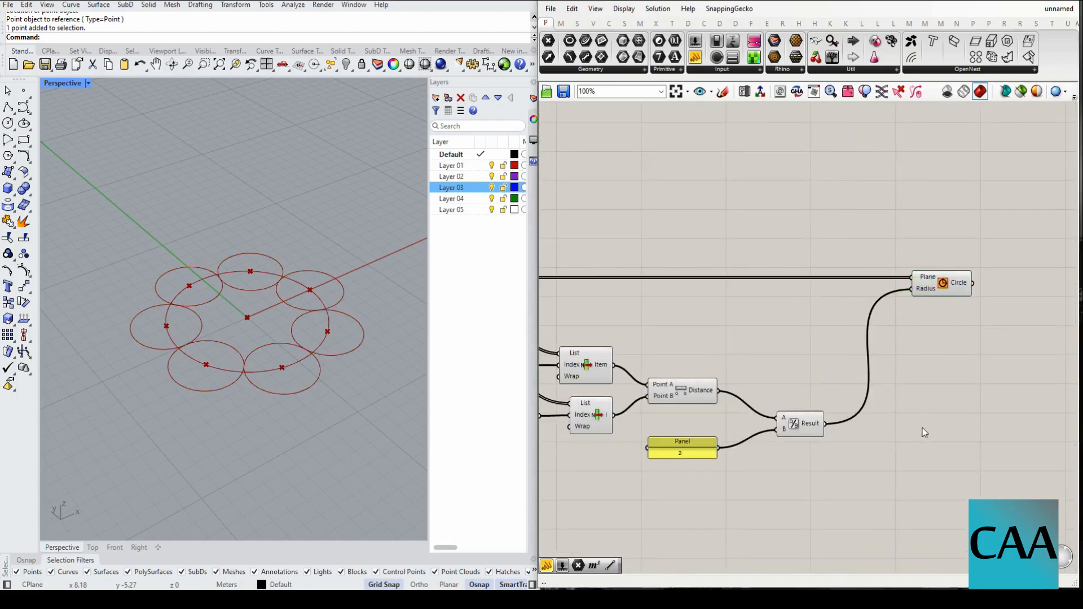
Select the Point parameter and the components from Divide Curve through Division, leaving out both Circles, and turn off their preview.
scroll(924, 432, down, 3)
scroll(886, 364, down, 2)
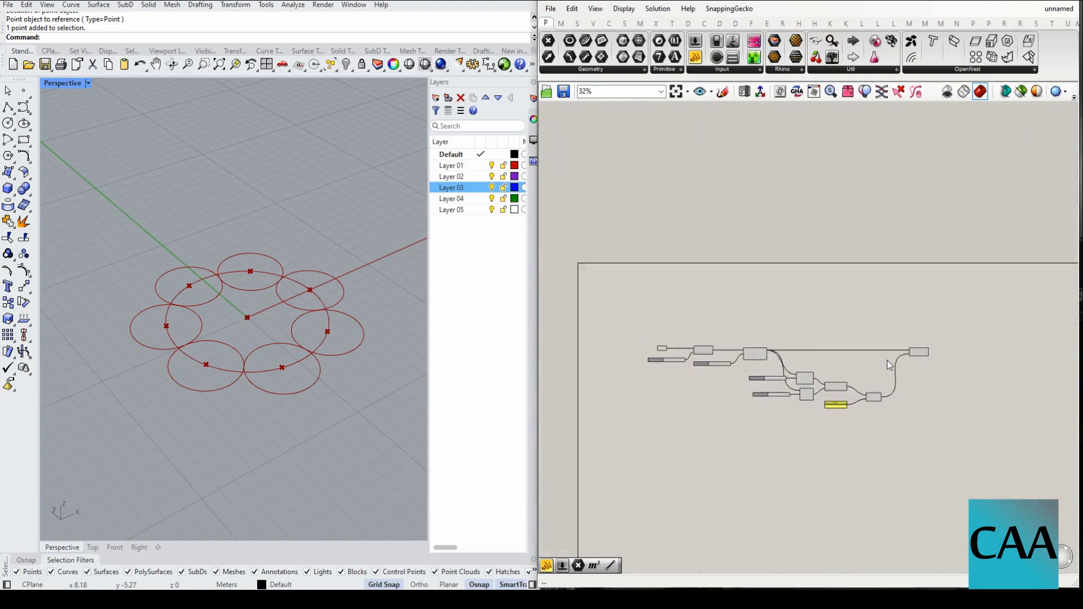
scroll(888, 365, up, 5)
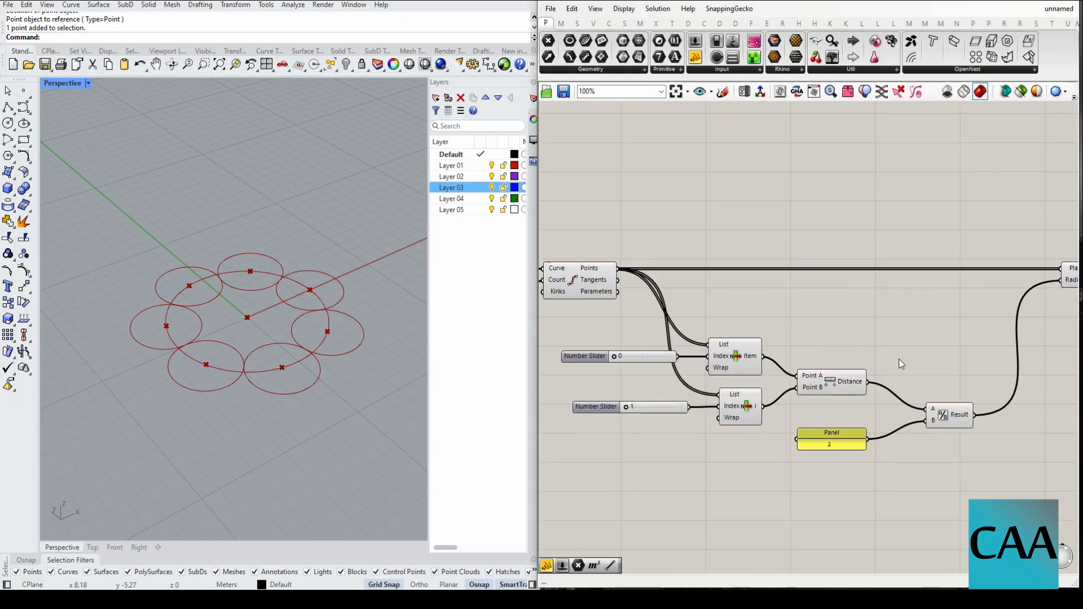
scroll(948, 317, down, 3)
drag(976, 223, 709, 429)
scroll(756, 338, up, 5)
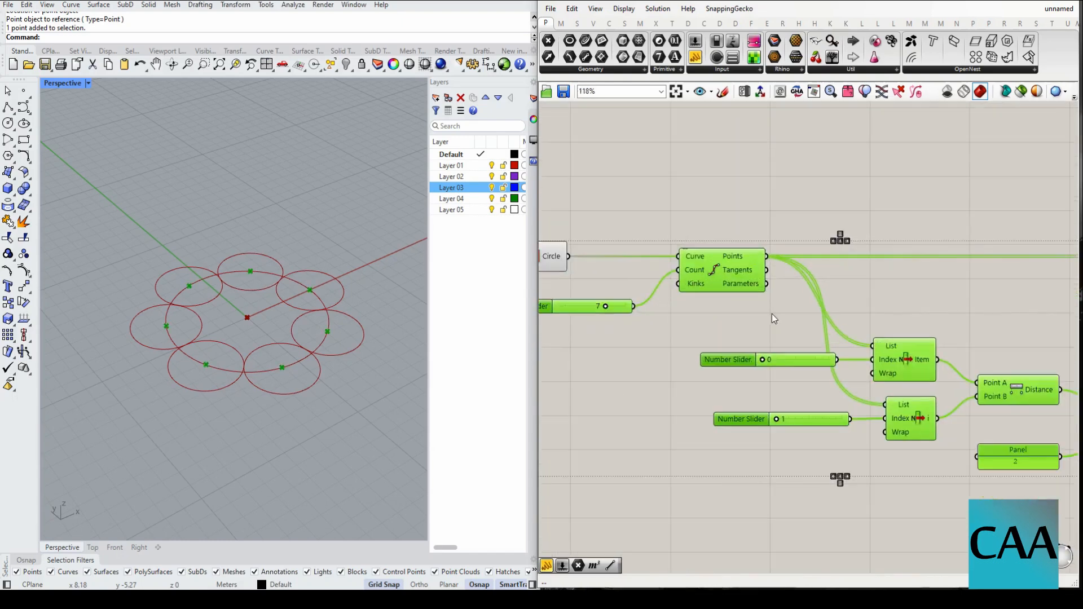
scroll(783, 327, down, 3)
scroll(716, 267, down, 2)
scroll(666, 242, up, 3)
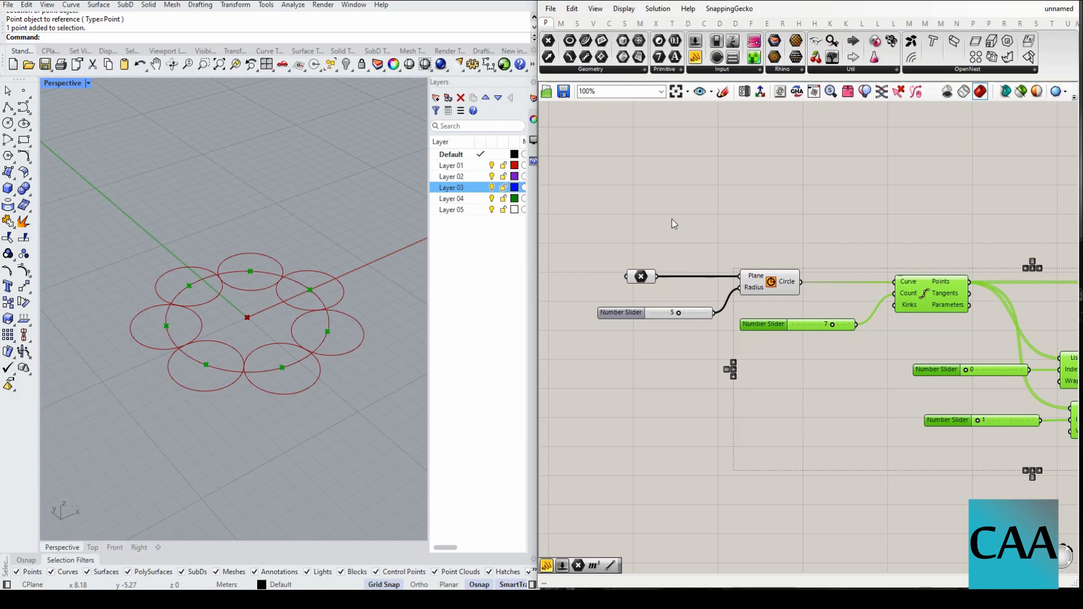
shift+drag(671, 219, 604, 289)
scroll(612, 268, down, 3)
scroll(813, 251, up, 2)
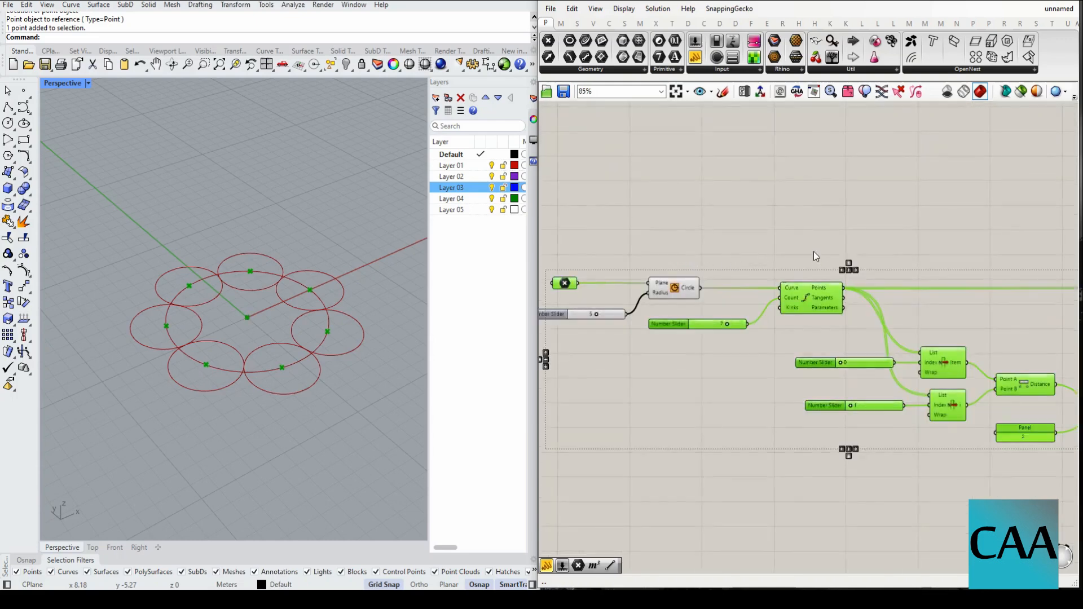
scroll(813, 251, down, 2)
scroll(820, 280, up, 4)
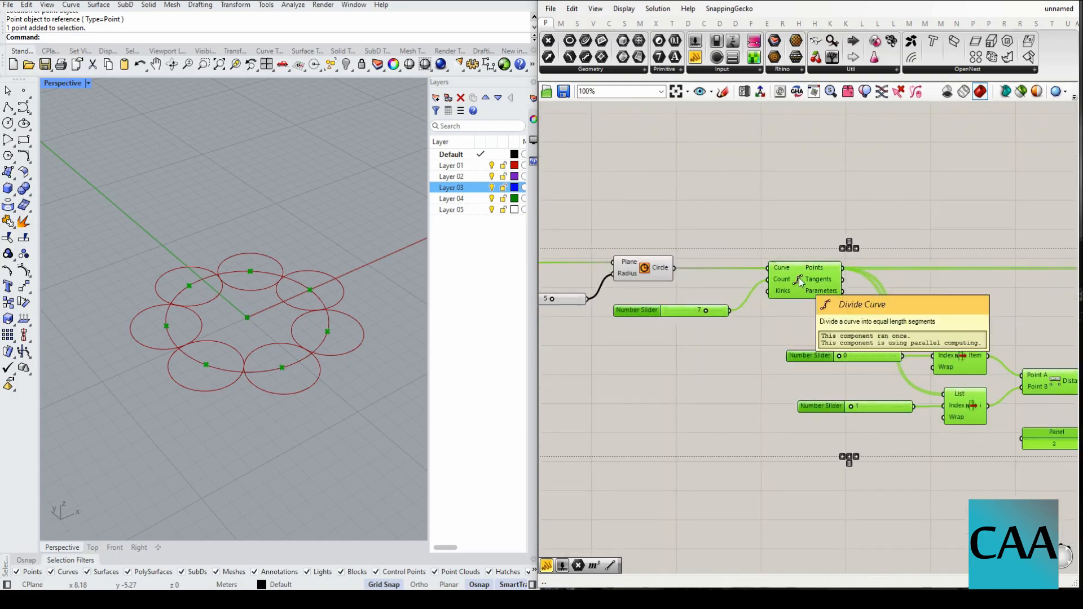
scroll(799, 278, up, 1)
middle_click(799, 279)
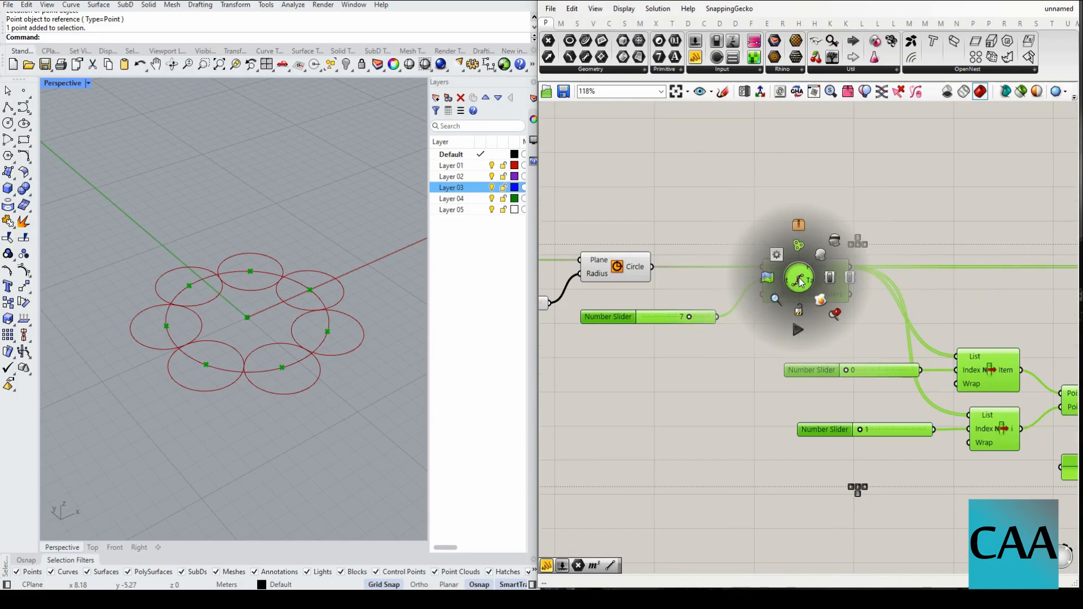
click(834, 242)
right_drag(237, 361, 137, 373)
scroll(721, 282, down, 4)
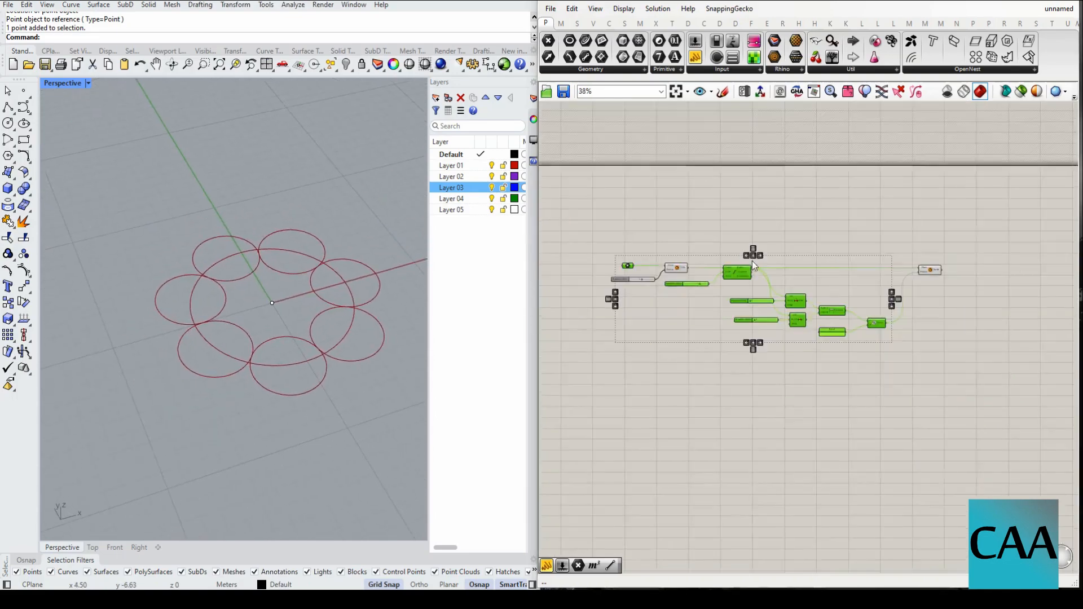
scroll(722, 282, up, 3)
scroll(693, 267, down, 2)
scroll(693, 266, up, 1)
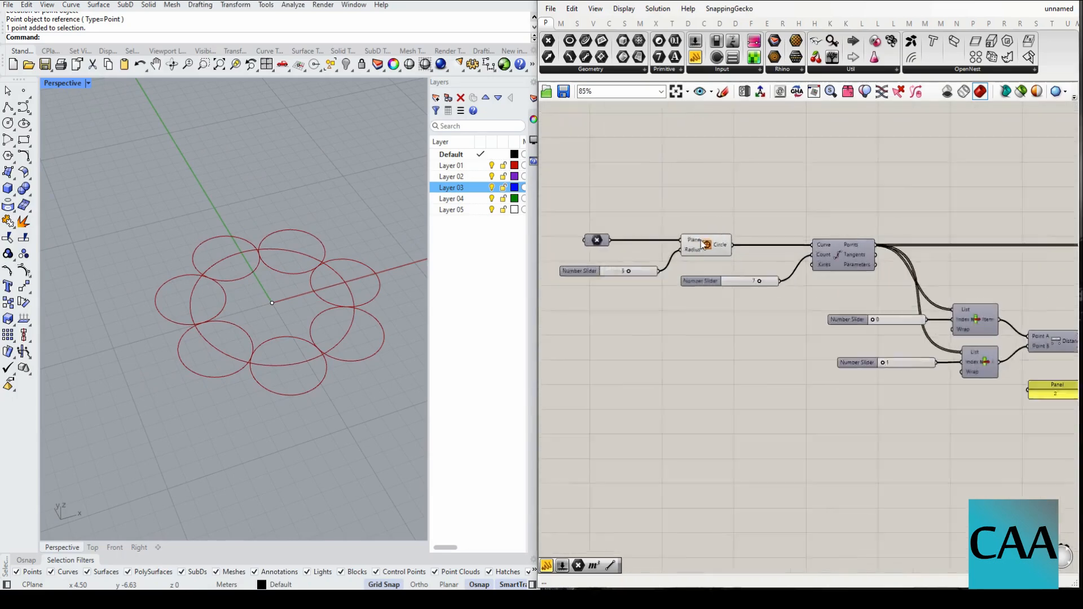
Turn off the preview of the base Circle component connected to the Point parameter.
scroll(702, 242, up, 5)
right_click(714, 252)
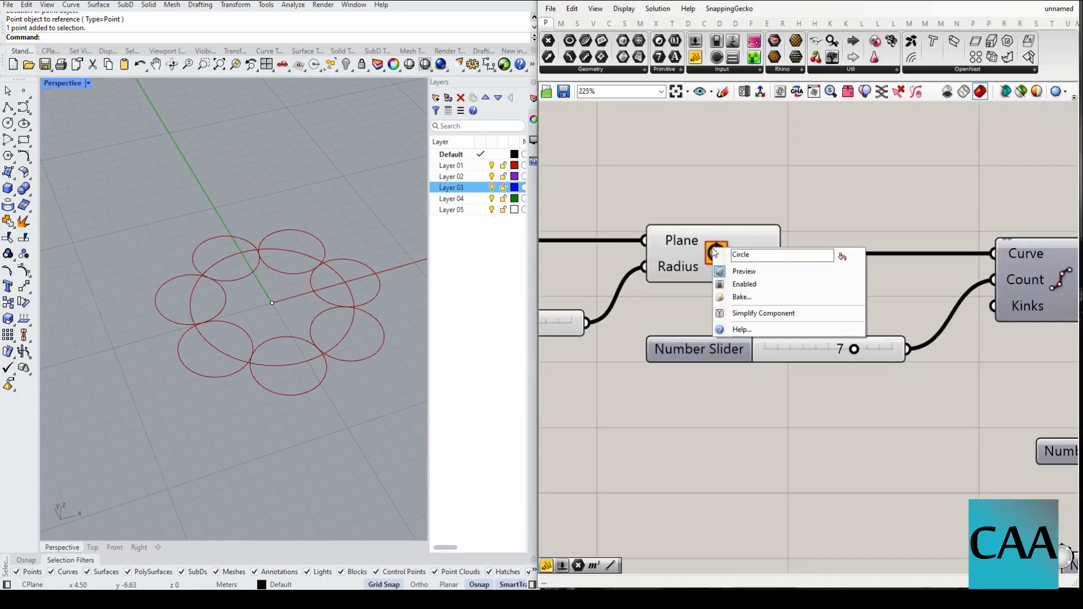
click(737, 276)
Set the Number Slider feeding the base Circle's Radius to 6.
scroll(880, 193, down, 5)
scroll(817, 251, up, 3)
mouse_move(747, 211)
mouse_down()
mouse_move(769, 214)
mouse_move(748, 215)
mouse_up()
Set the Number Slider feeding Divide Curve's Count to 10.
scroll(684, 214, down, 5)
right_drag(763, 237, 644, 243)
scroll(645, 243, up, 5)
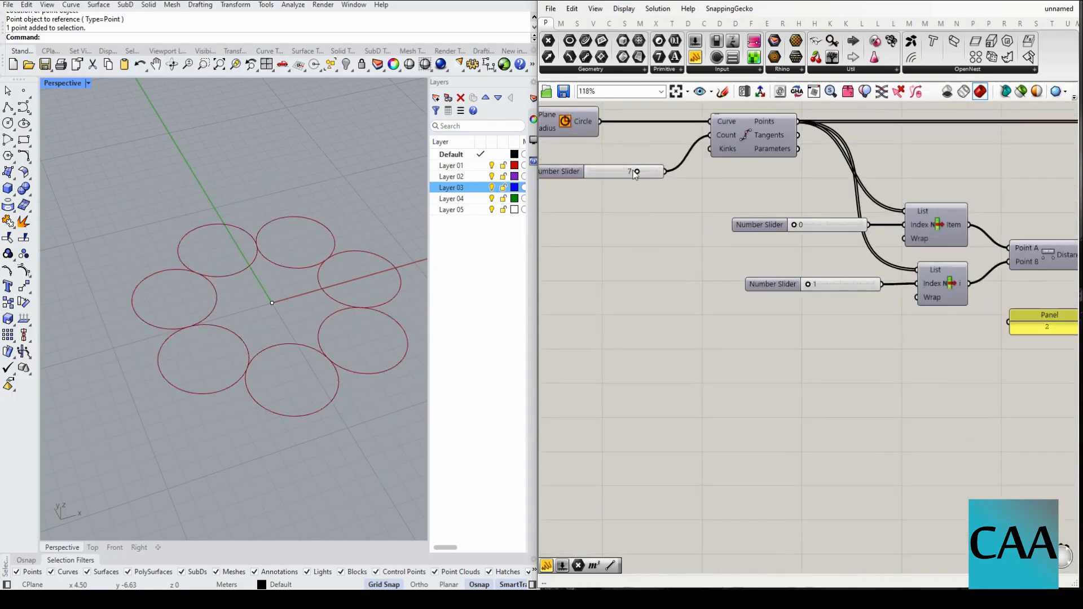
drag(635, 173, 652, 178)
Move the referenced centre point away from its original position in the Perspective viewport to test the circle pattern, and deselect it.
scroll(680, 189, down, 1)
right_drag(653, 137, 938, 196)
scroll(770, 219, up, 3)
drag(299, 278, 243, 323)
scroll(218, 337, down, 5)
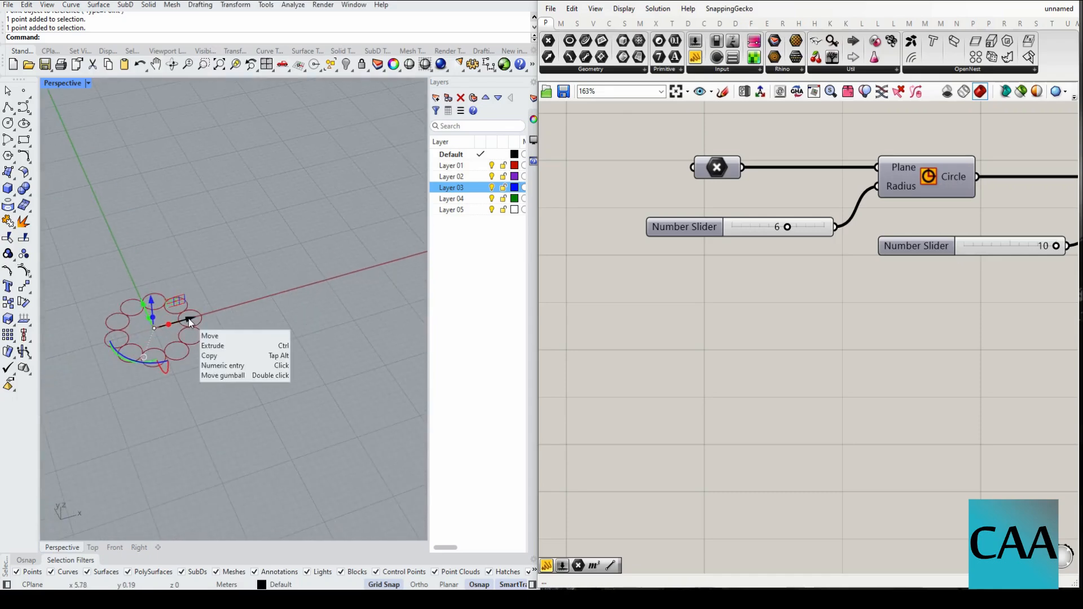
drag(189, 322, 214, 214)
right_drag(184, 286, 262, 286)
scroll(192, 281, down, 9)
scroll(262, 286, up, 8)
click(666, 279)
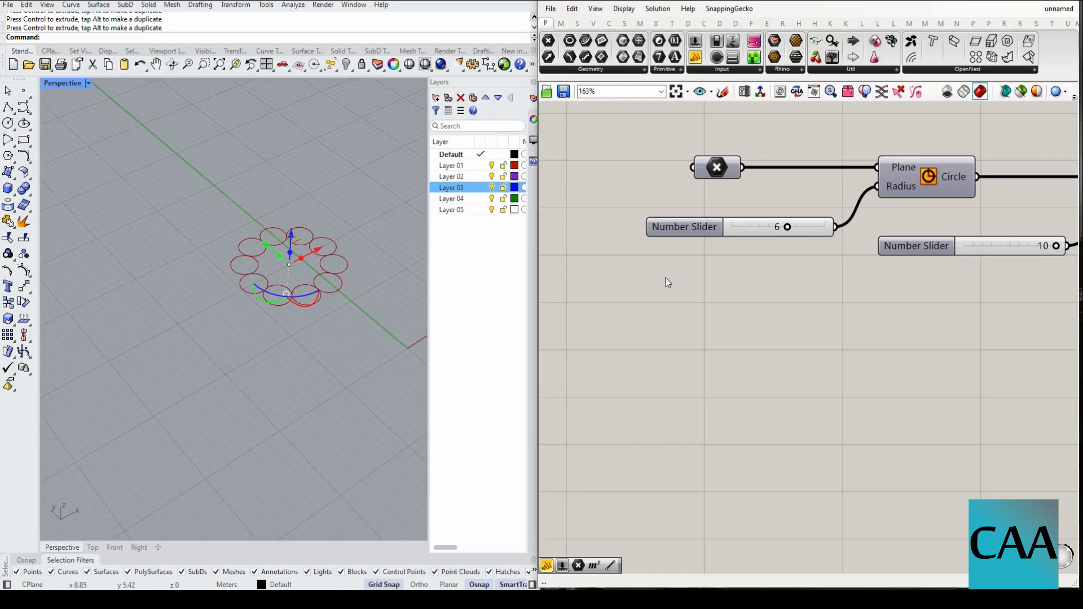
click(377, 348)
scroll(631, 322, down, 5)
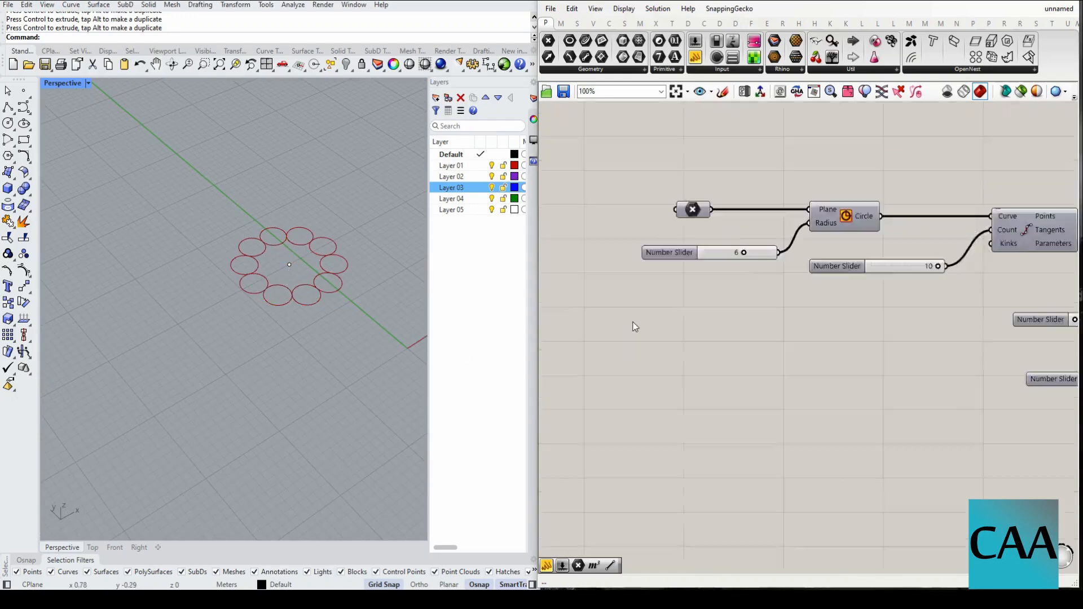
scroll(751, 316, up, 5)
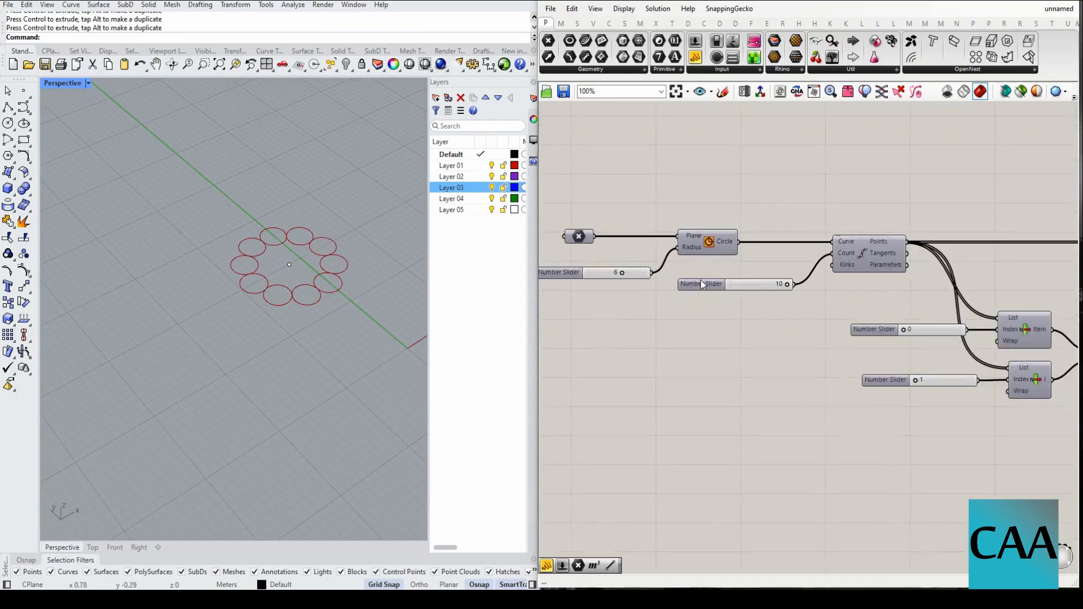
click(550, 8)
click(625, 314)
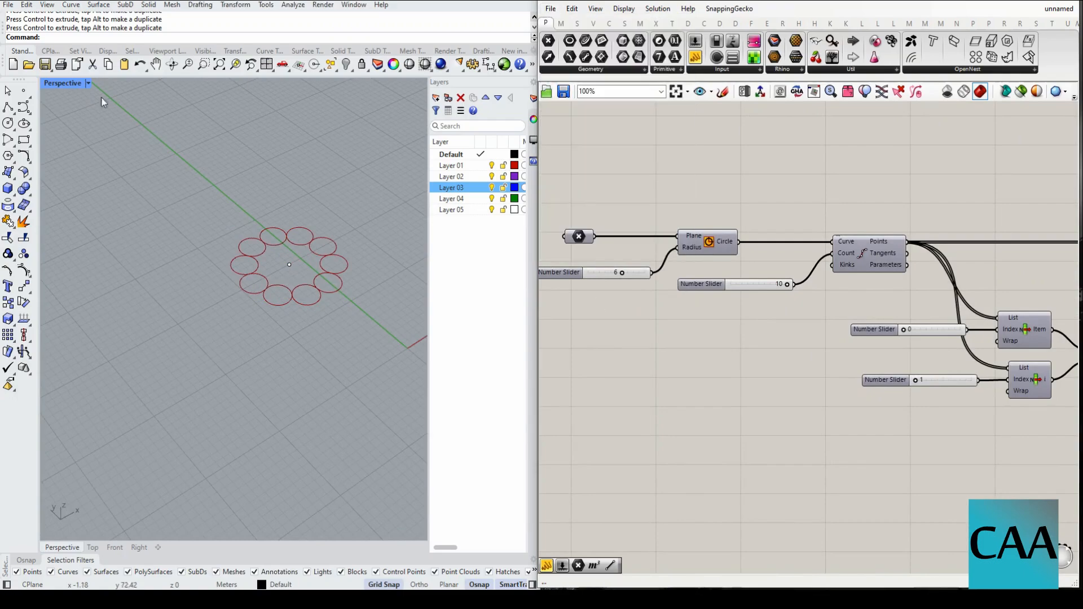
click(8, 4)
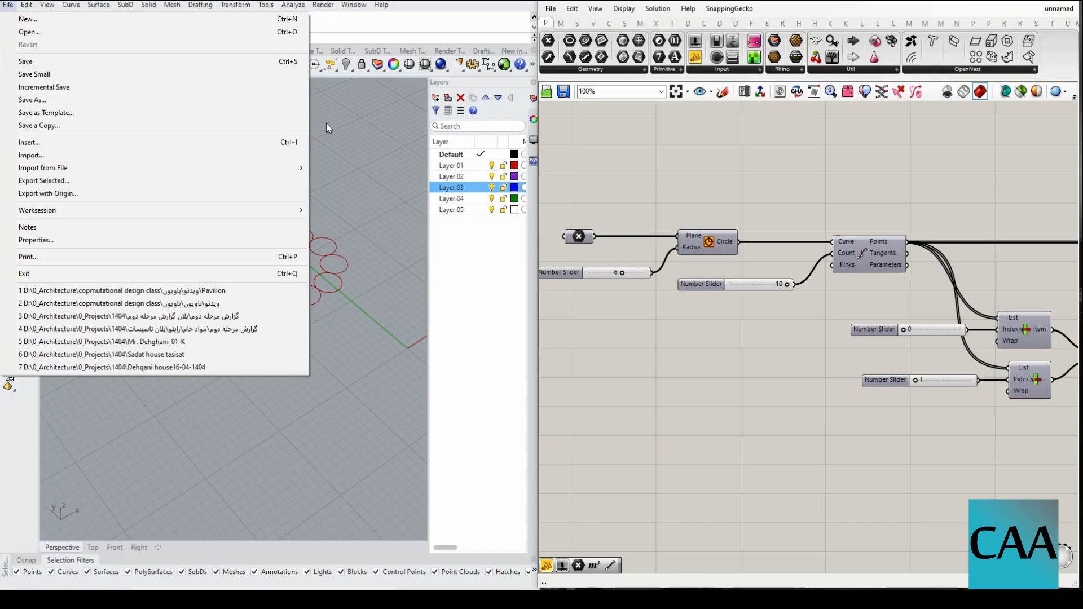
click(382, 203)
Examine the complete definition from the Point parameter through Divide Curve, List Item, Distance and Division to the final Circle component.
scroll(659, 343, down, 8)
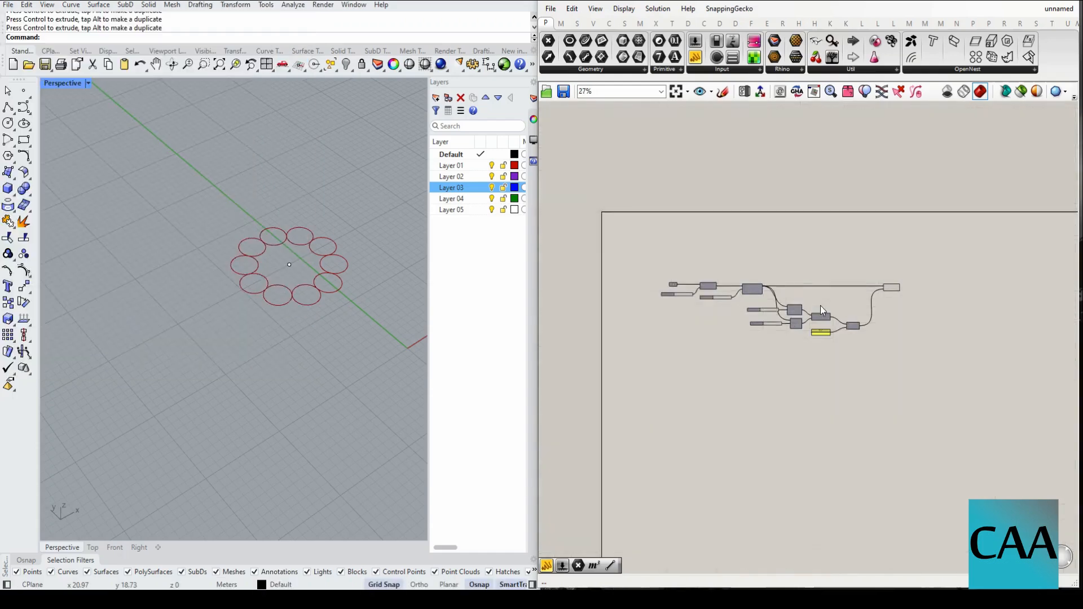
scroll(814, 320, up, 4)
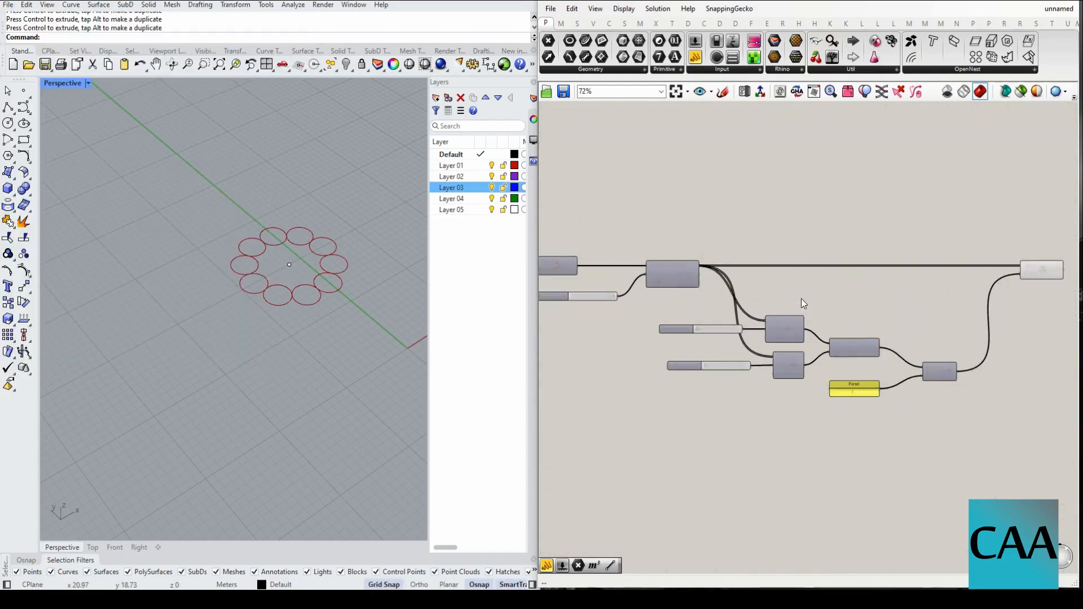
scroll(786, 303, up, 2)
scroll(885, 289, down, 5)
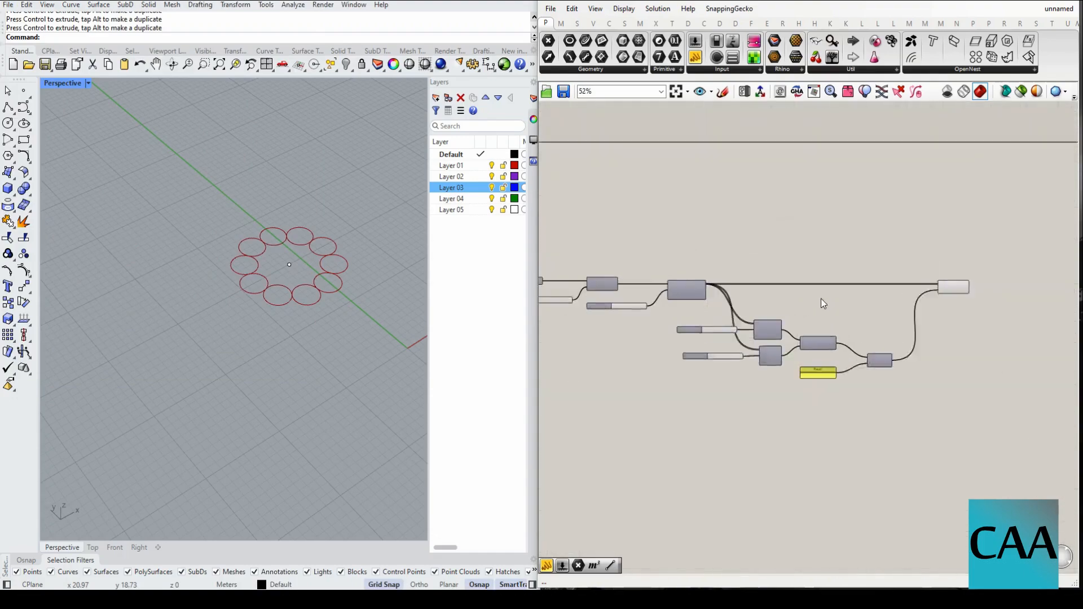
scroll(781, 276, up, 2)
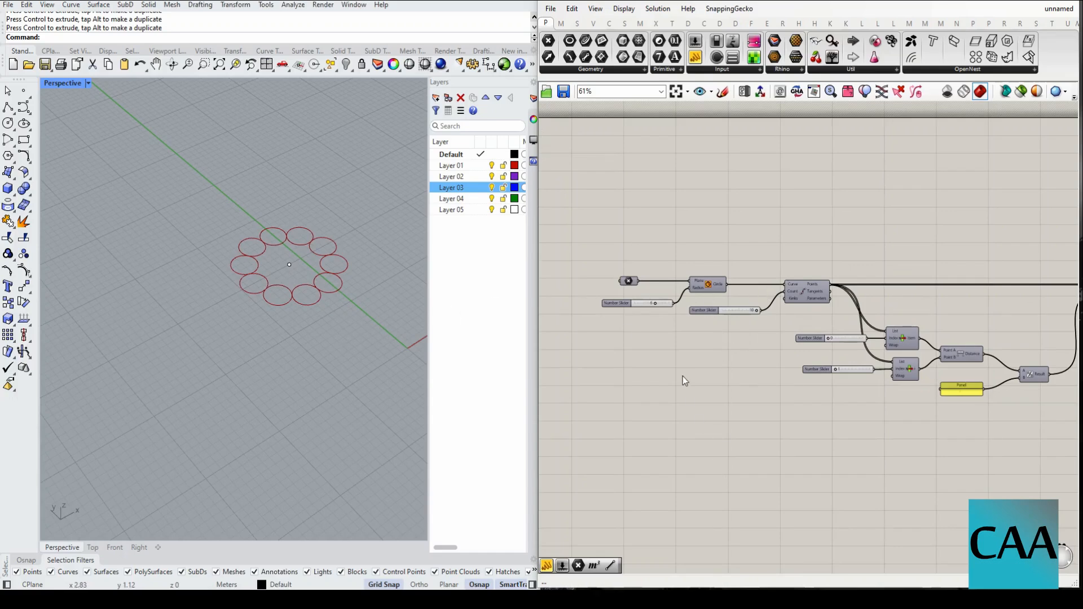
scroll(683, 377, down, 3)
scroll(854, 316, up, 3)
scroll(869, 345, down, 2)
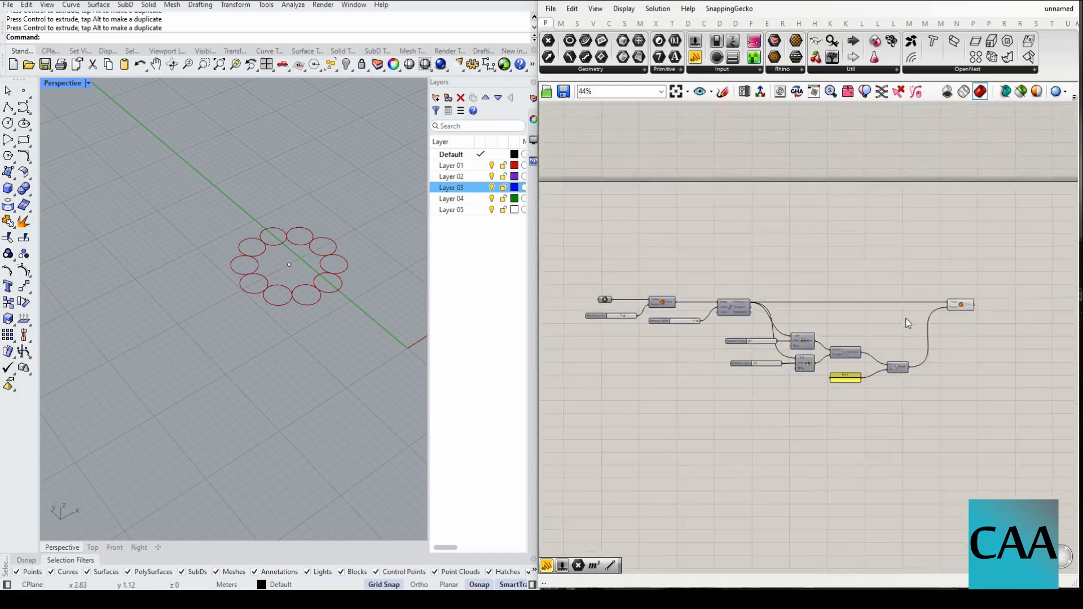
scroll(900, 338, up, 3)
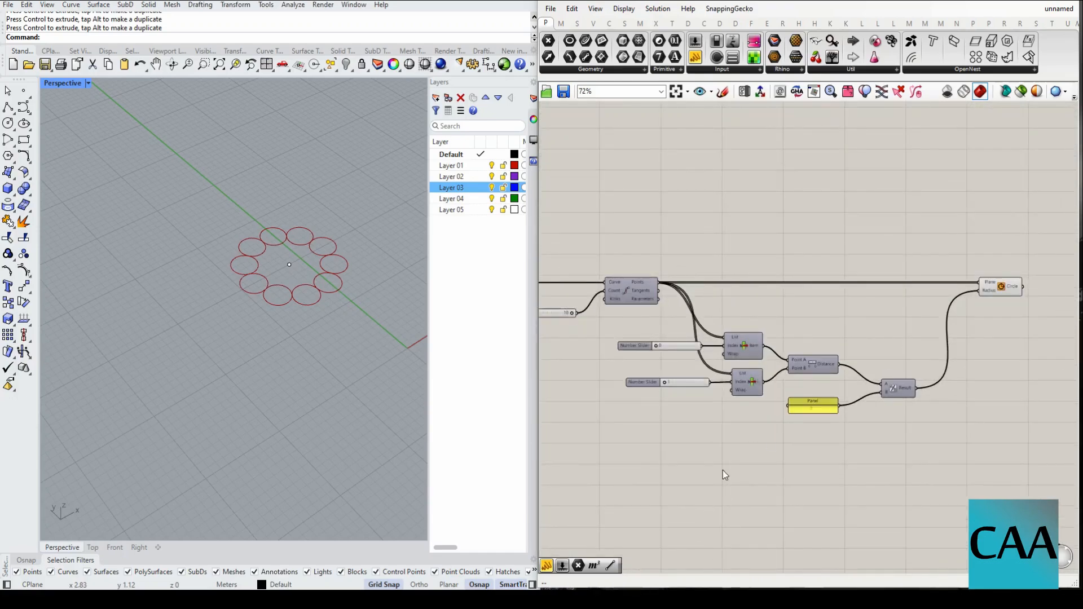